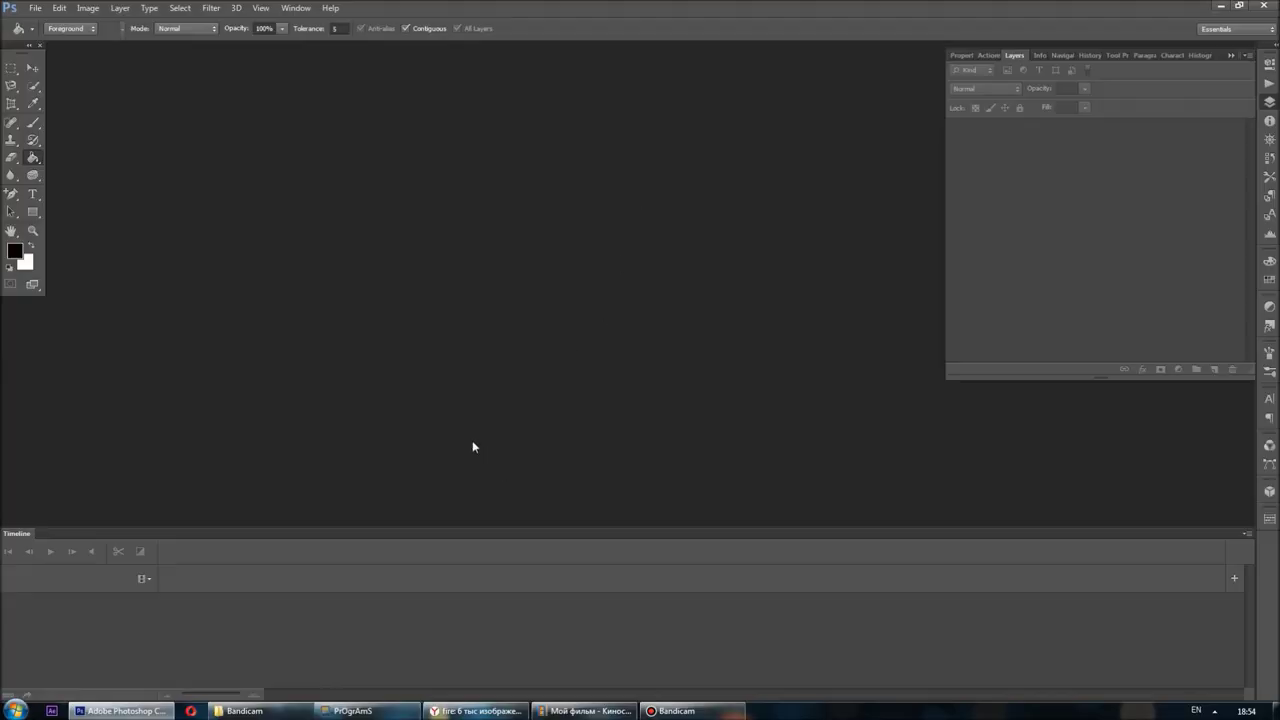
# Open bodybuilder photo 68107228 as a Smart Object and bring its window fully into view
pyautogui.click(34, 14)
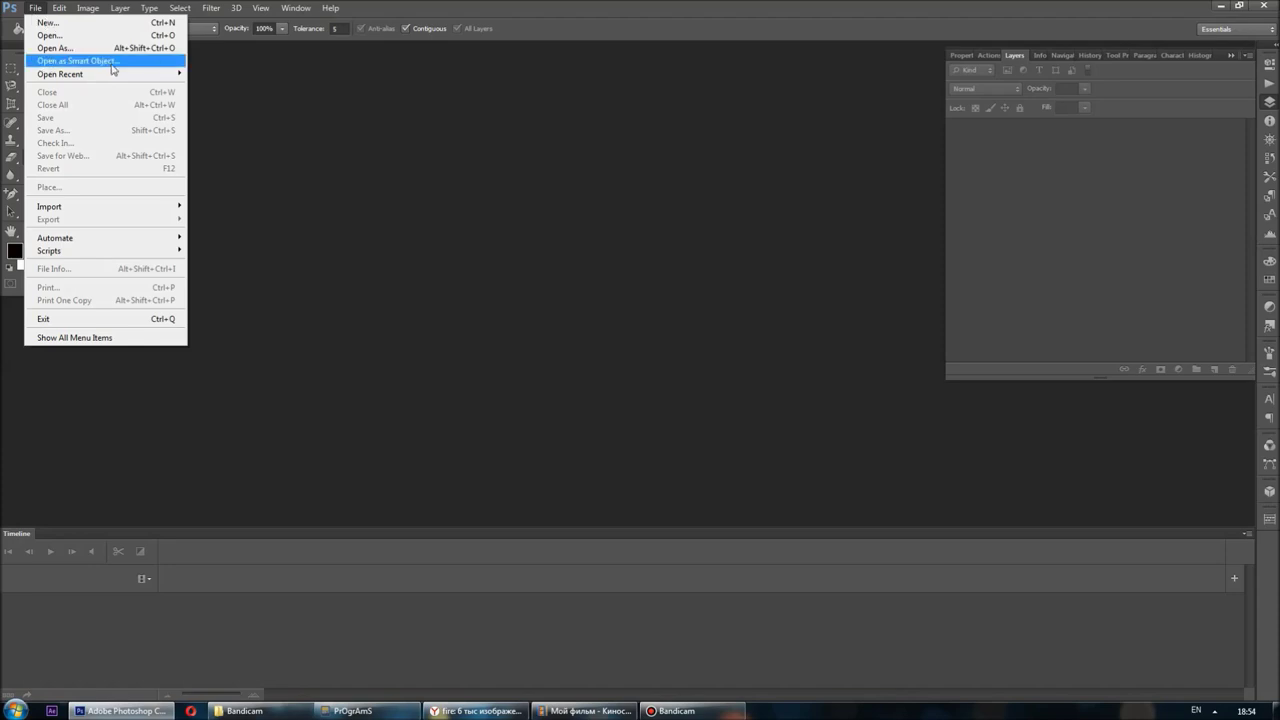
pyautogui.click(112, 63)
pyautogui.doubleClick(648, 253)
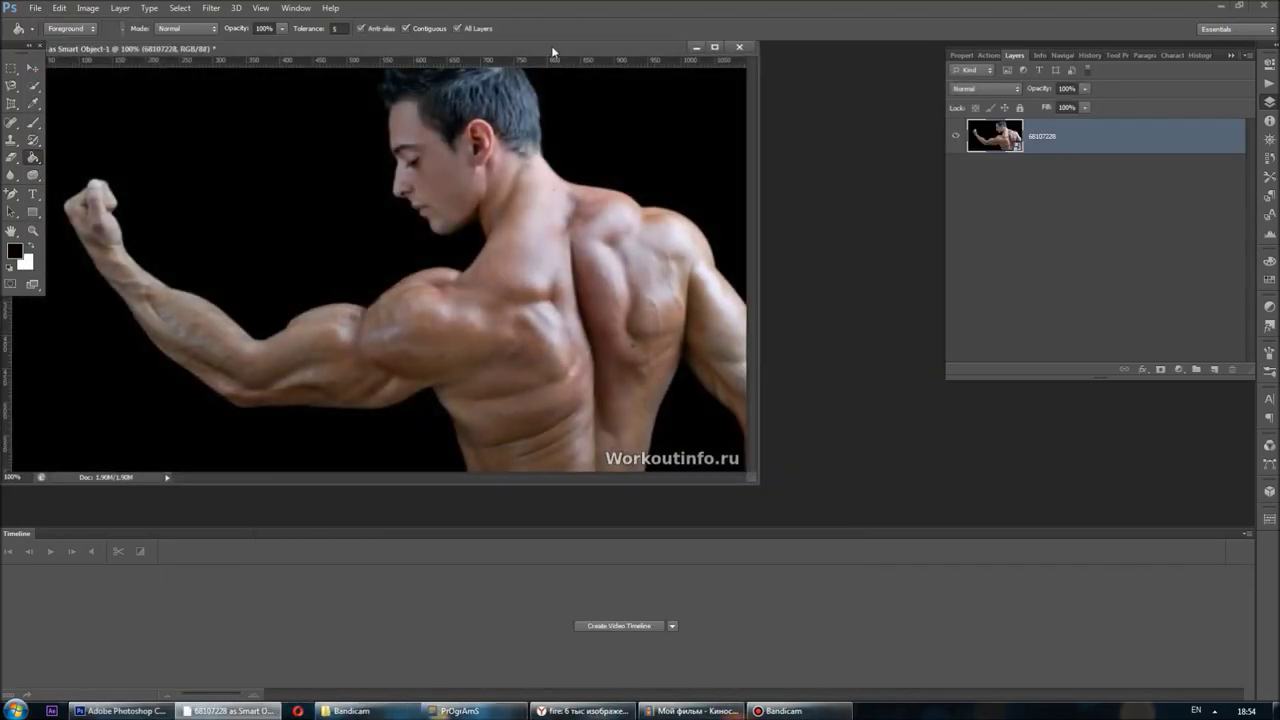
pyautogui.moveTo(549, 47); pyautogui.dragTo(709, 91)
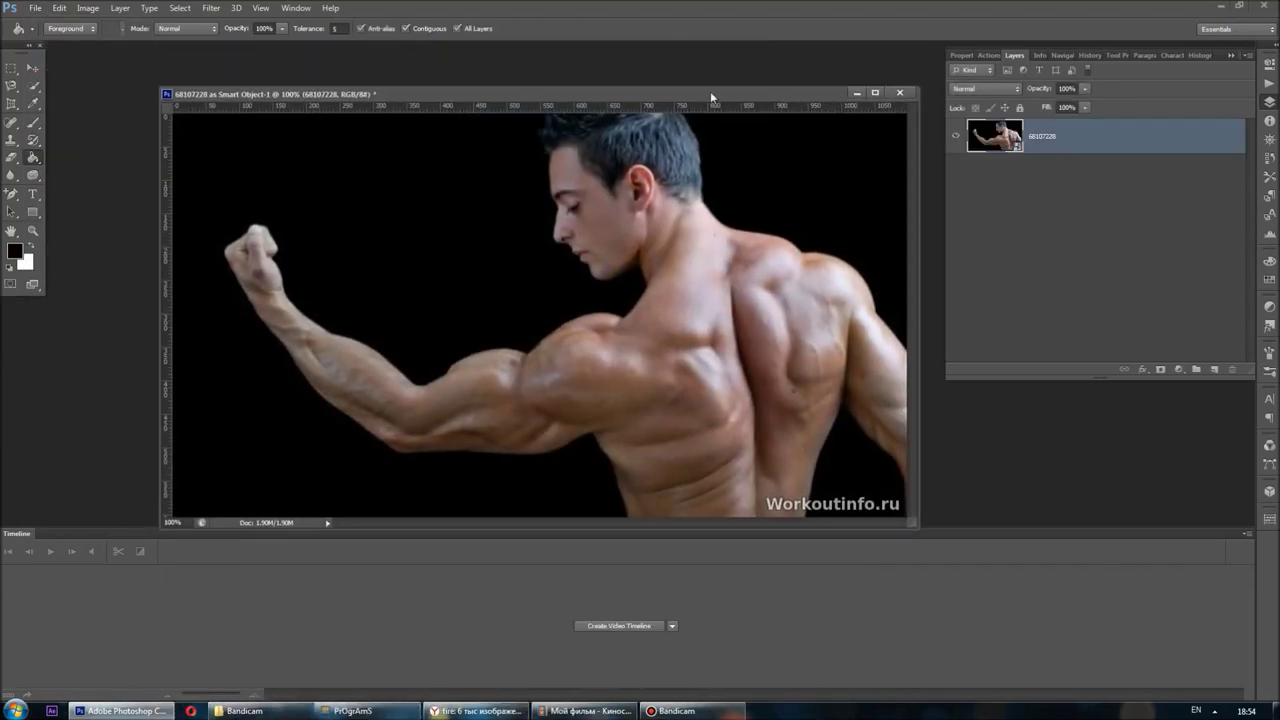
pyautogui.click(33, 87)
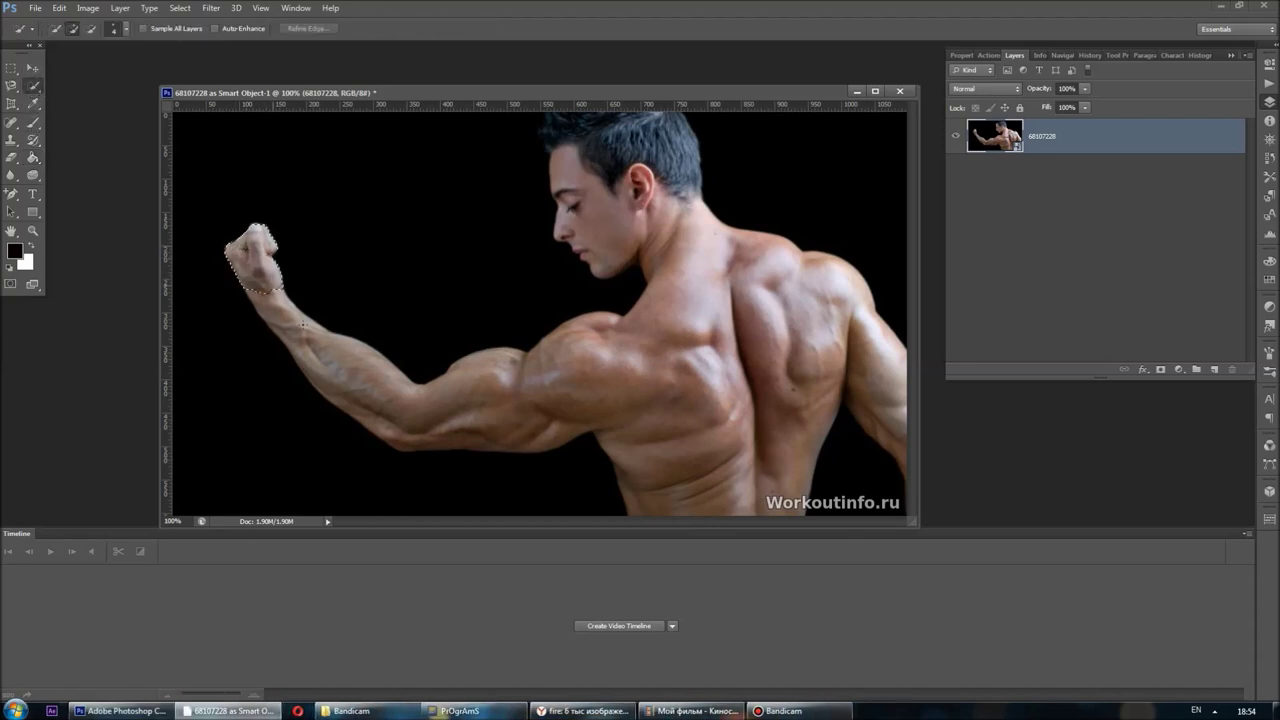
# Quick-select the bodybuilder, paste him onto Layer 1, and delete the original black-background layer
pyautogui.moveTo(723, 281)
pyautogui.mouseDown()
pyautogui.moveTo(899, 395)
pyautogui.moveTo(905, 470)
pyautogui.mouseUp()
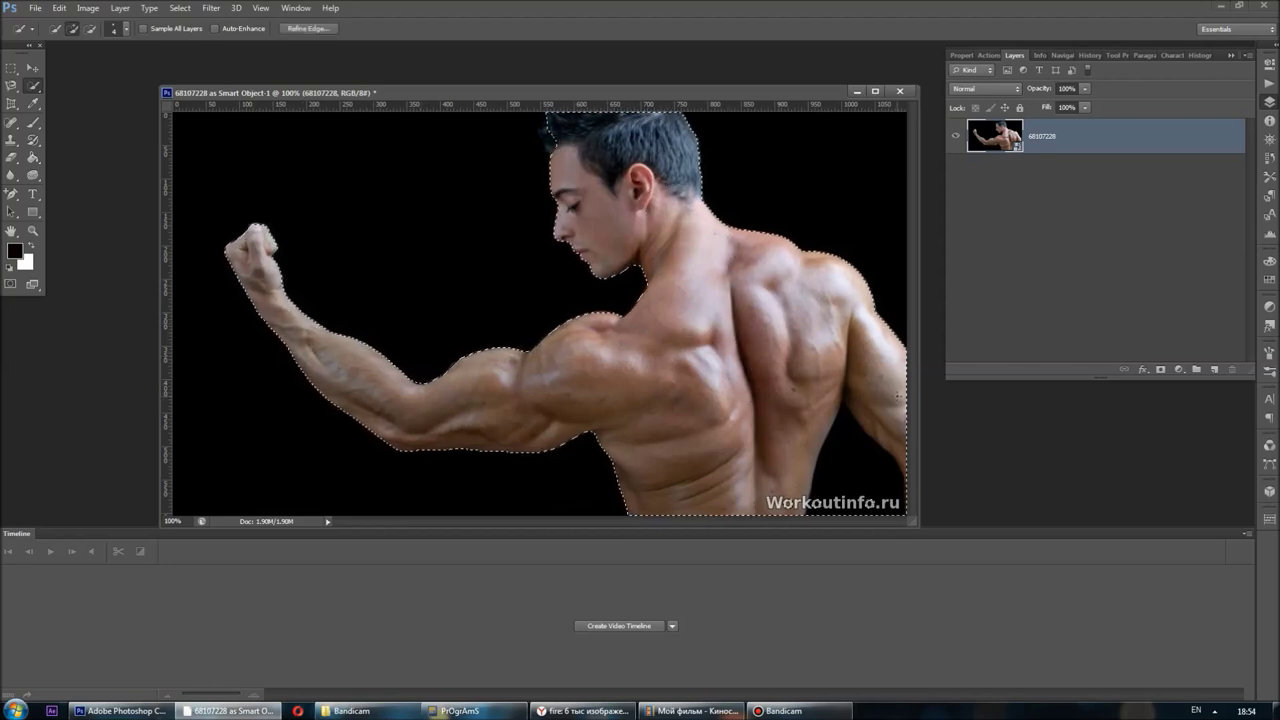
pyautogui.hotkey('alt', 'shift')
pyautogui.hotkey('ctrl', 'c')
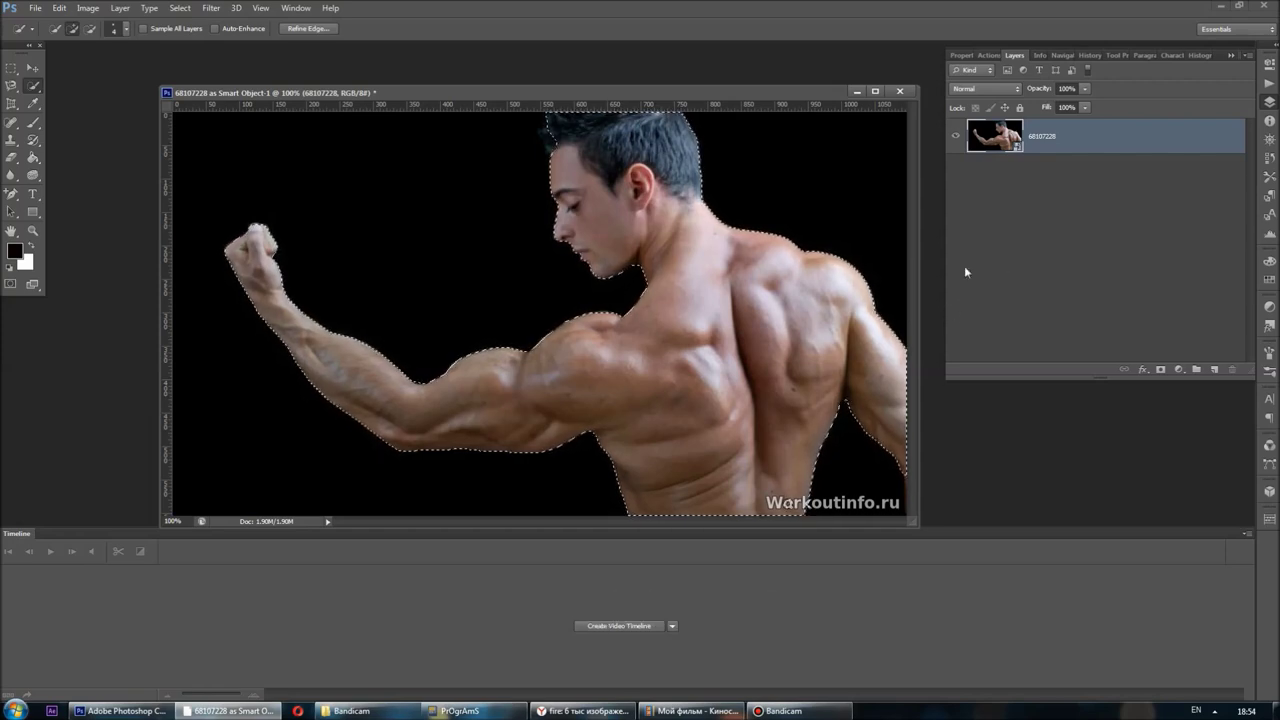
pyautogui.hotkey('ctrl', 'v')
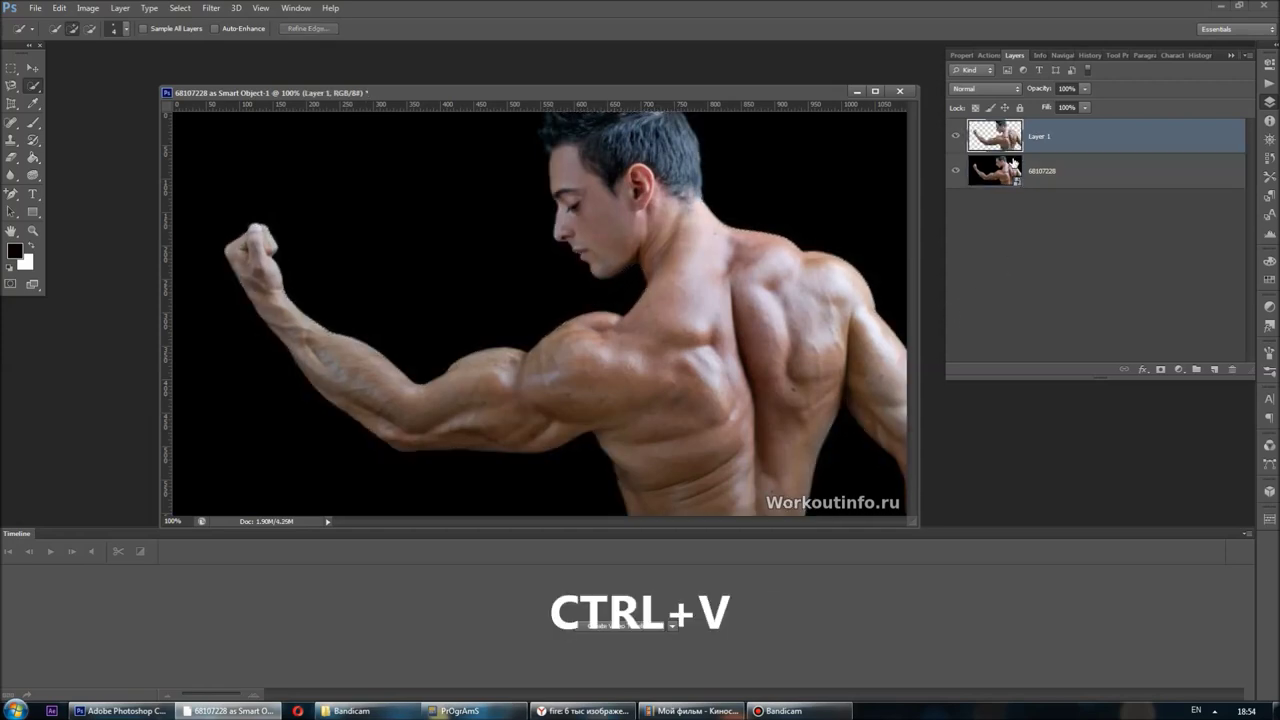
pyautogui.click(1012, 163)
pyautogui.press('Delete')
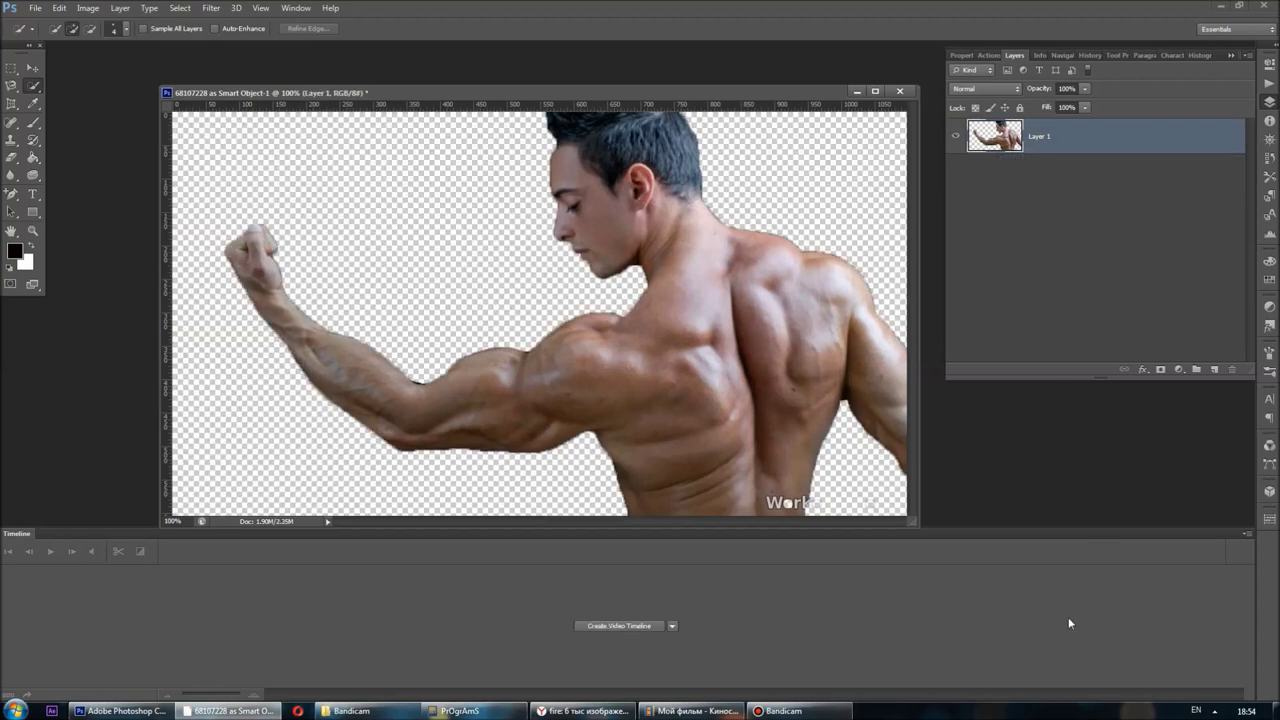
# Open the abstract fire illustration as a Smart Object
pyautogui.click(35, 10)
pyautogui.click(126, 62)
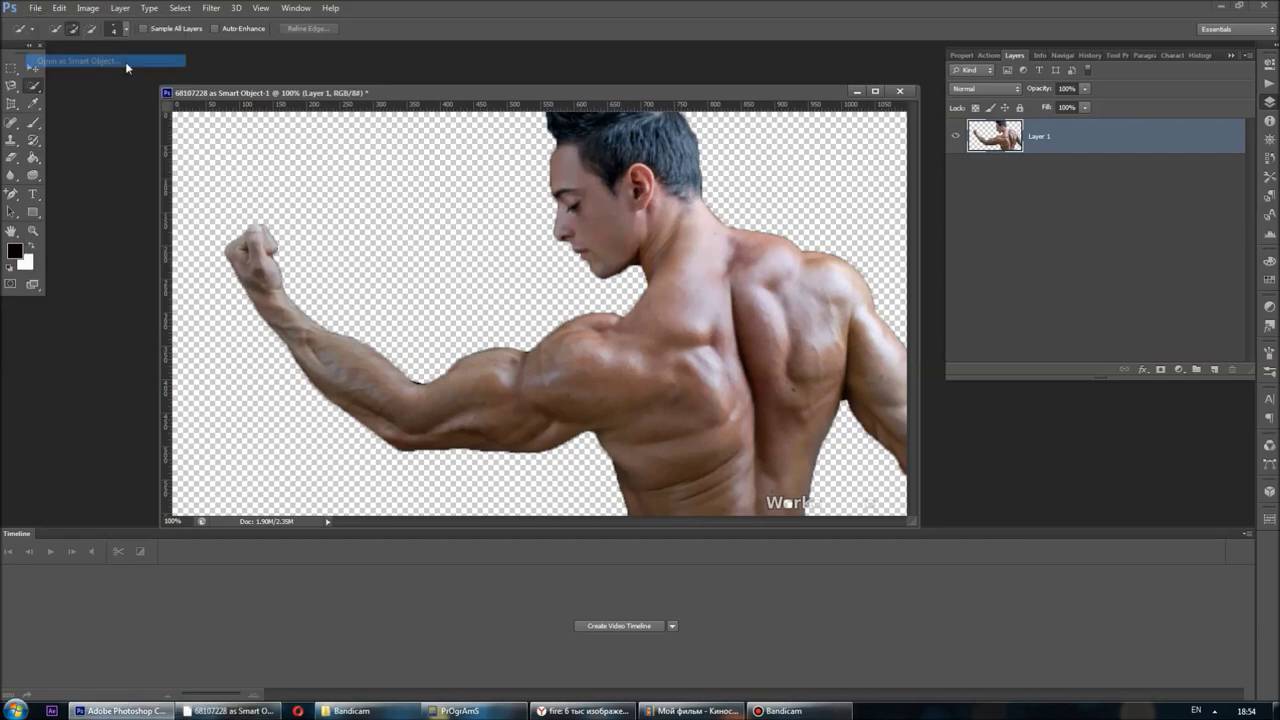
pyautogui.doubleClick(355, 450)
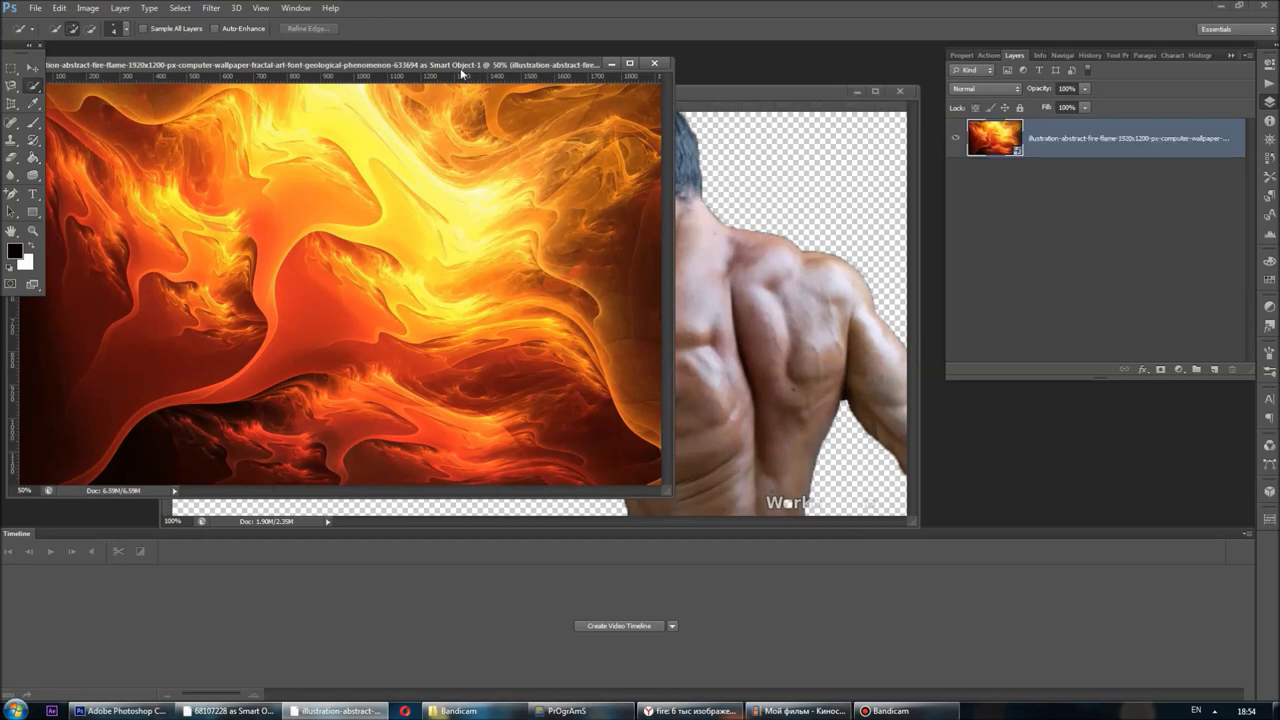
pyautogui.moveTo(462, 74); pyautogui.dragTo(644, 98)
# Copy the whole fire image into the bodybuilder document as Layer 2, placed beneath Layer 1
pyautogui.hotkey('ctrl', 'a')
pyautogui.press('m')
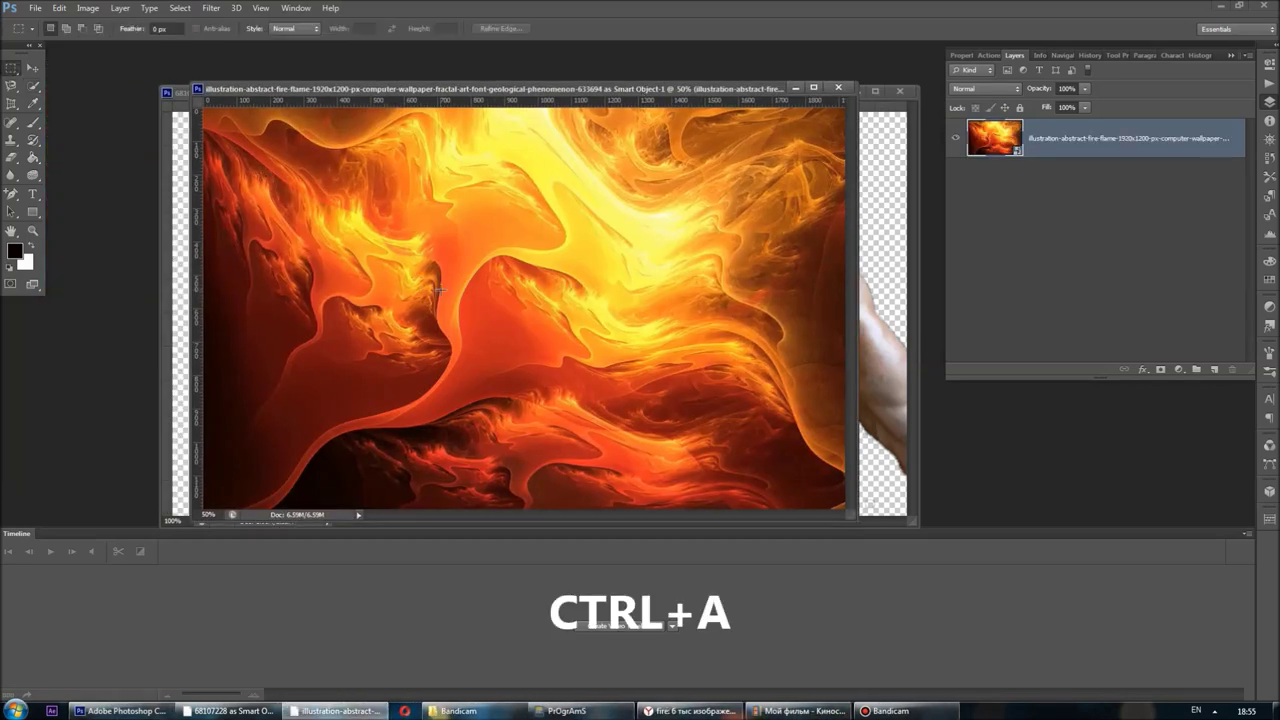
pyautogui.hotkey('ctrl', 'c')
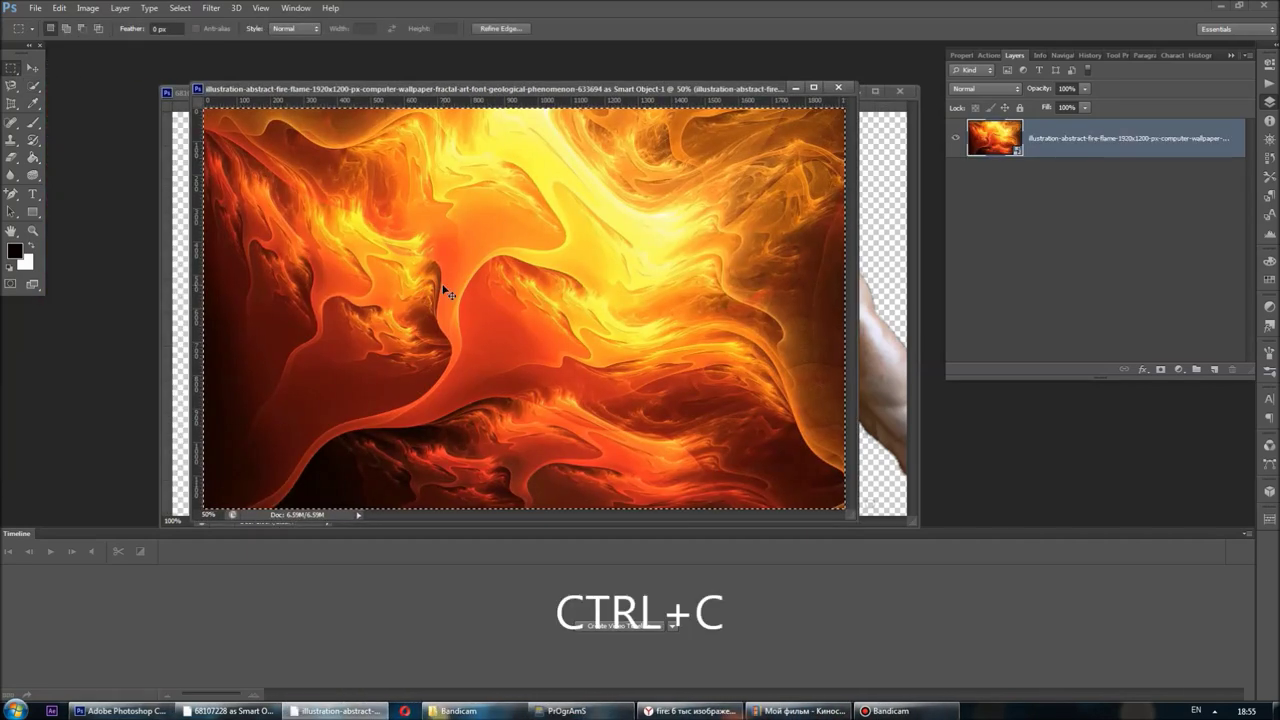
pyautogui.click(882, 308)
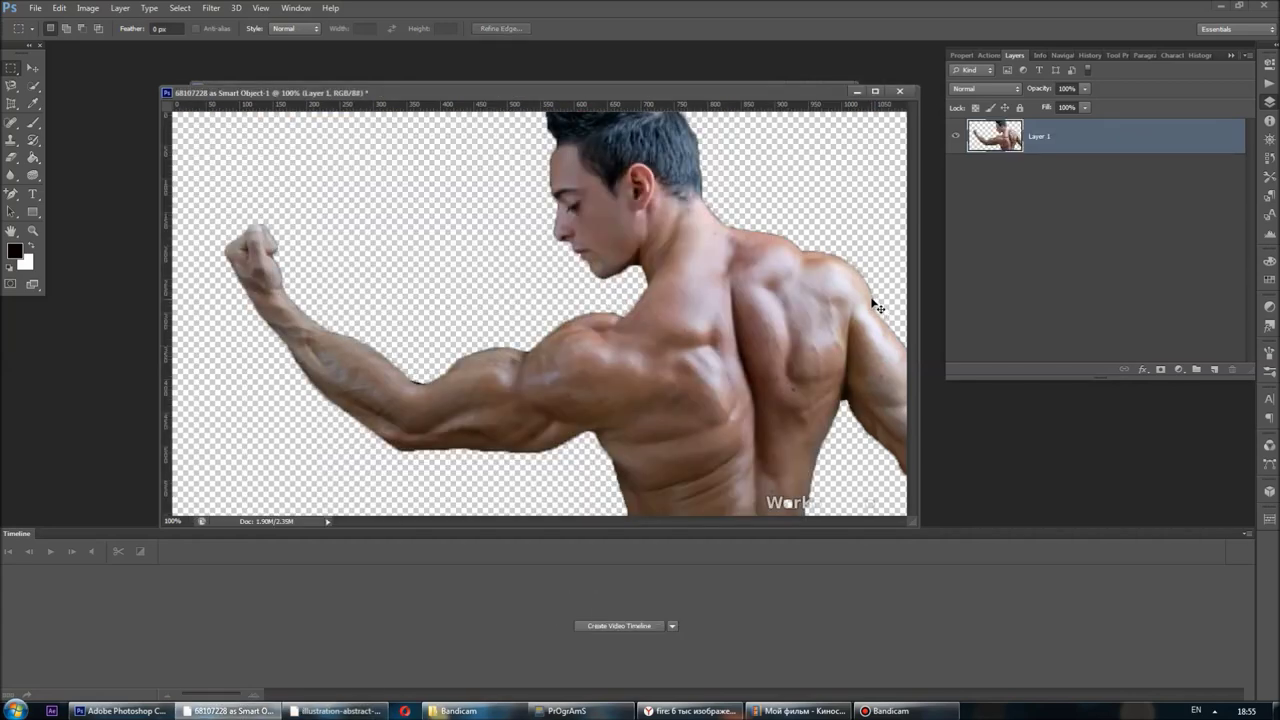
pyautogui.hotkey('ctrl', 'v')
pyautogui.moveTo(1076, 130); pyautogui.dragTo(1003, 200)
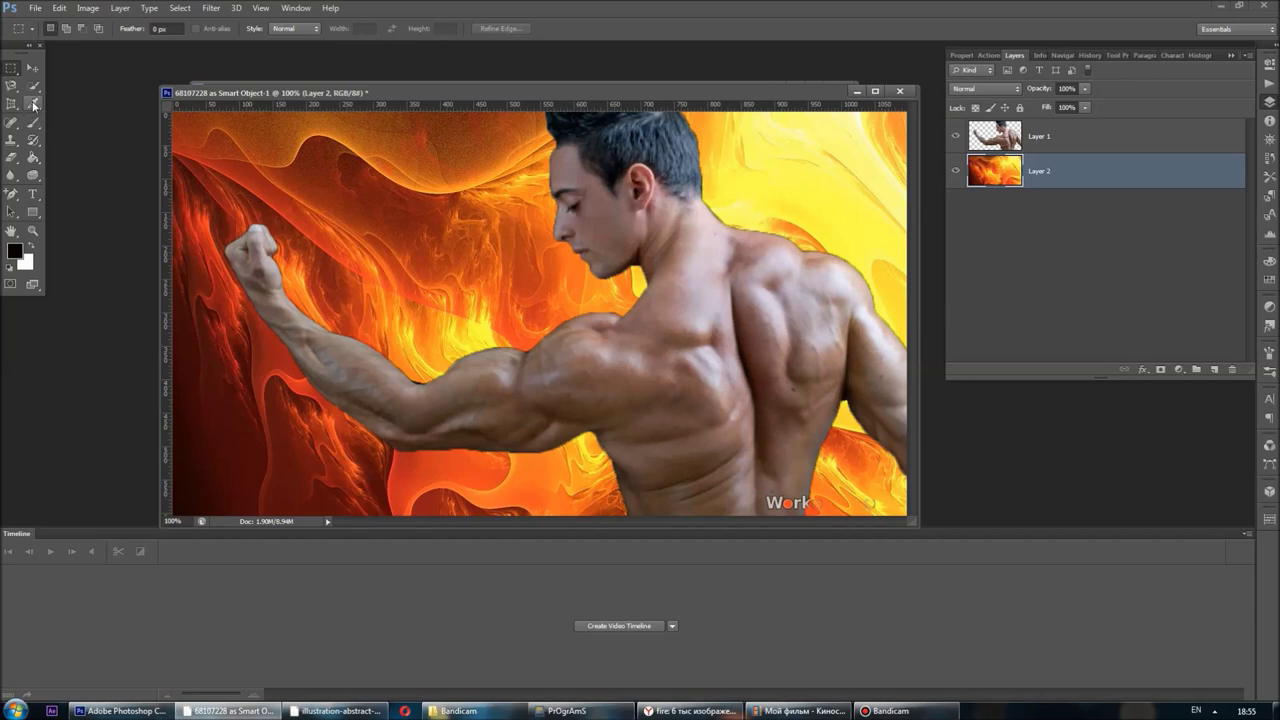
# Spot-heal the watermark lettering and dark blob on Layer 1's lower back
pyautogui.click(12, 125)
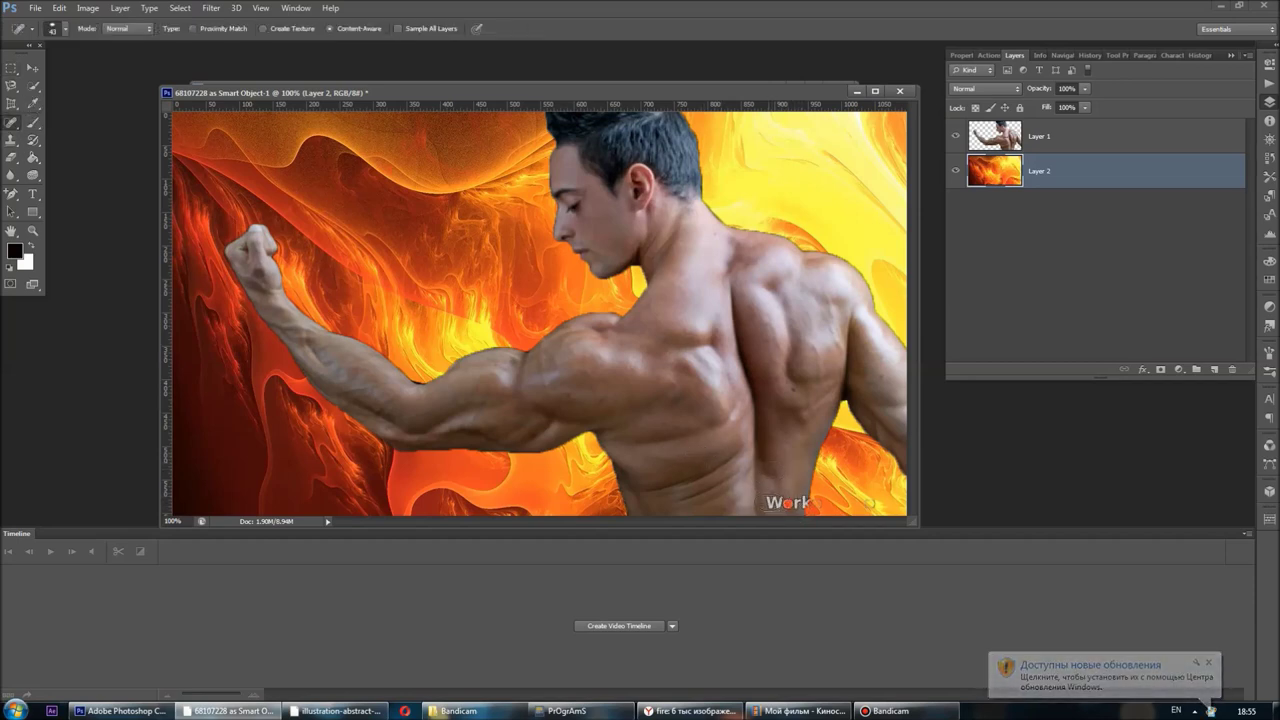
pyautogui.hotkey('alt', ']')
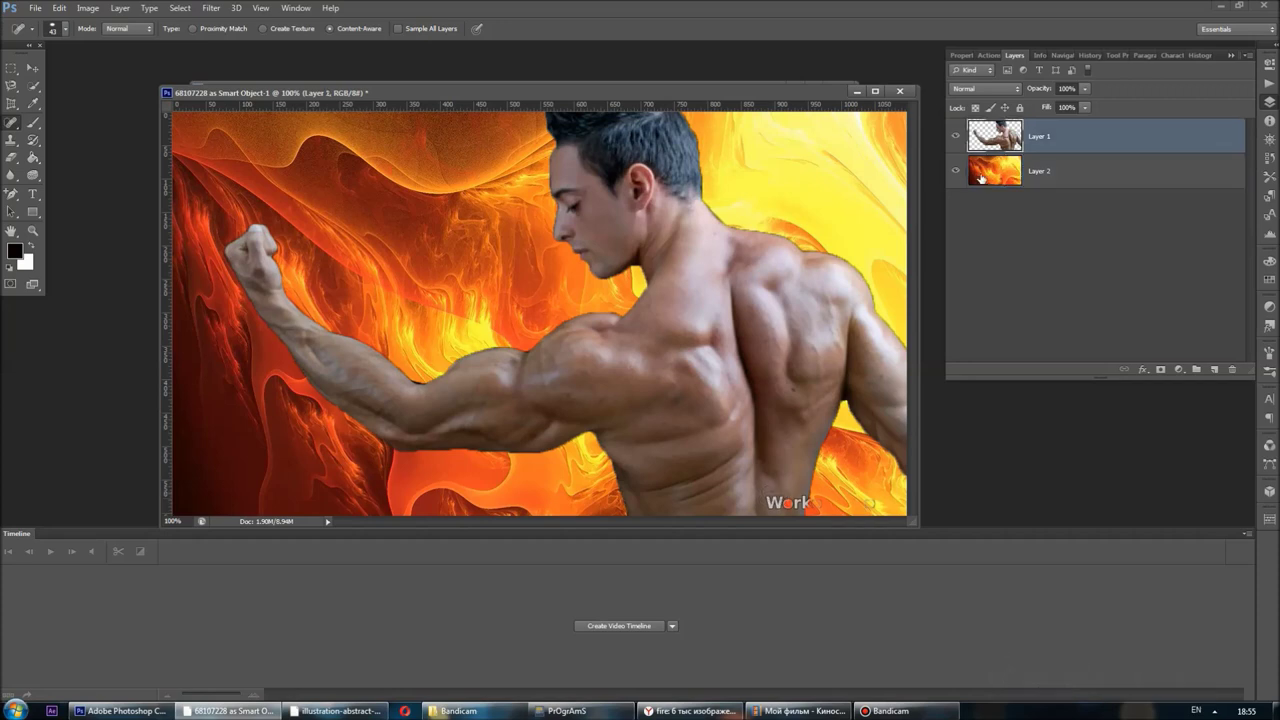
pyautogui.click(787, 456)
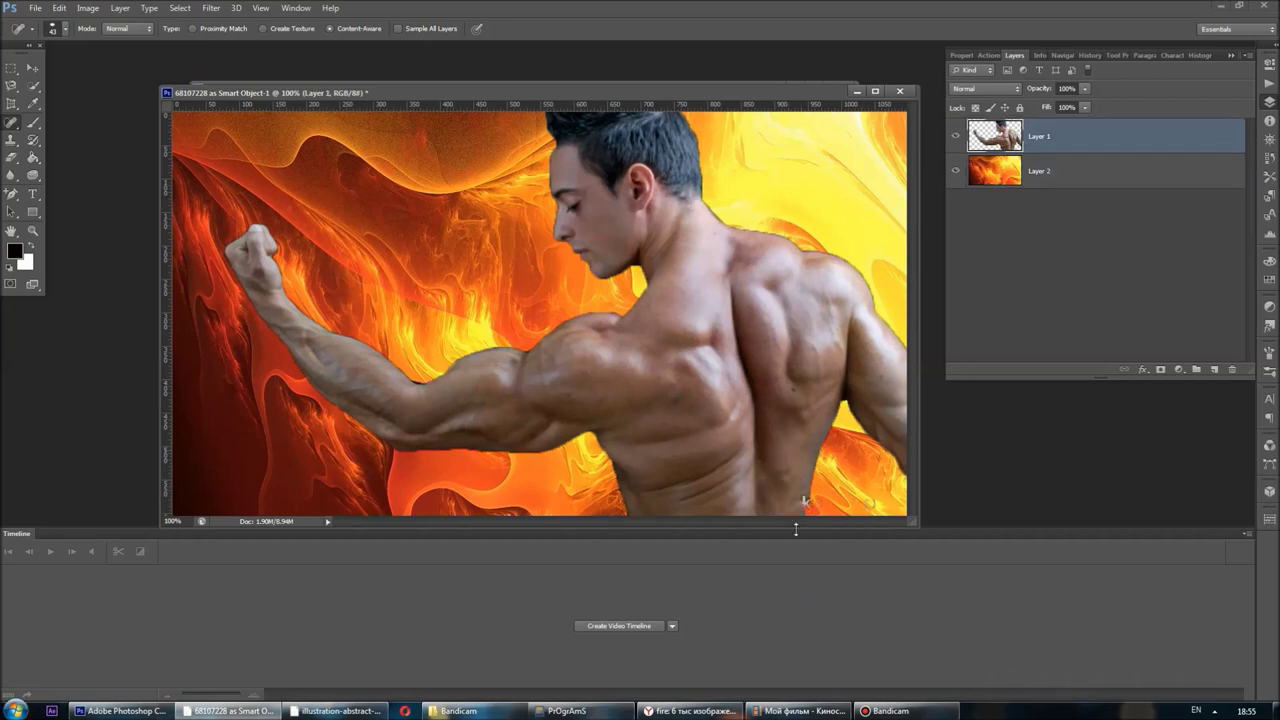
pyautogui.click(787, 490)
pyautogui.click(1004, 180)
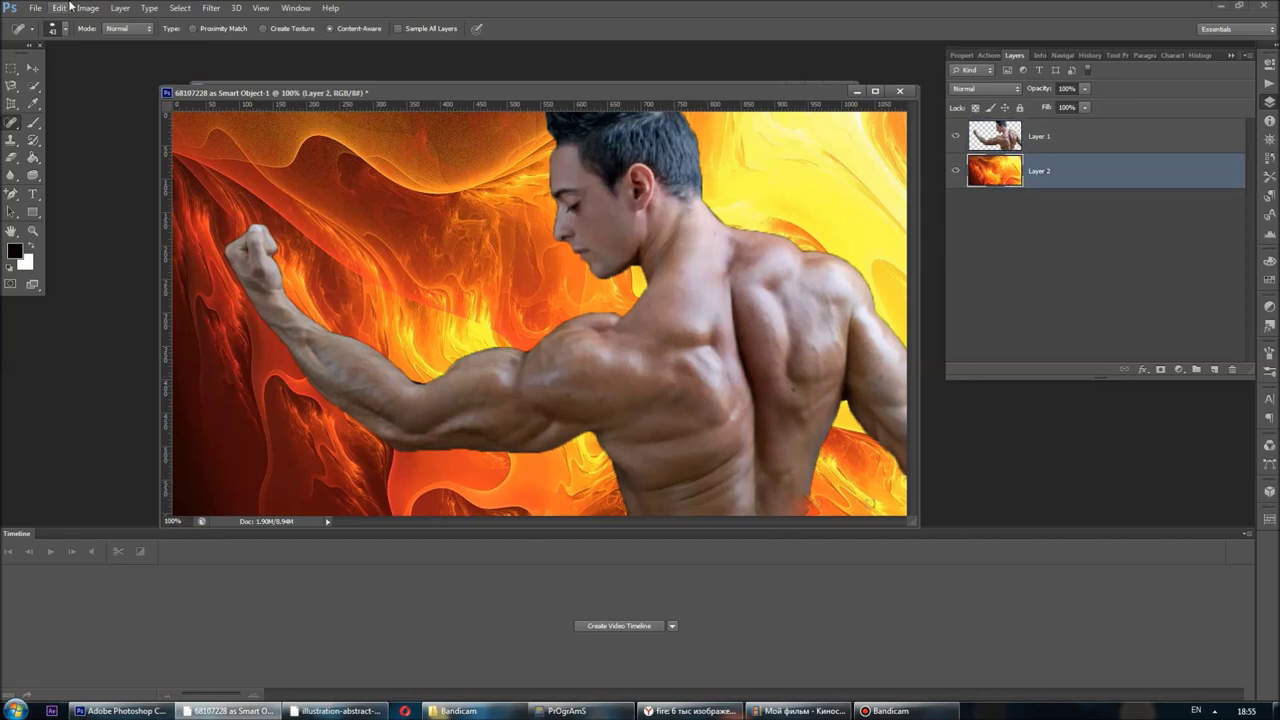
pyautogui.click(33, 68)
# Shift the fire layer and rotate it about 180° with Free Transform
pyautogui.moveTo(374, 214); pyautogui.dragTo(504, 274)
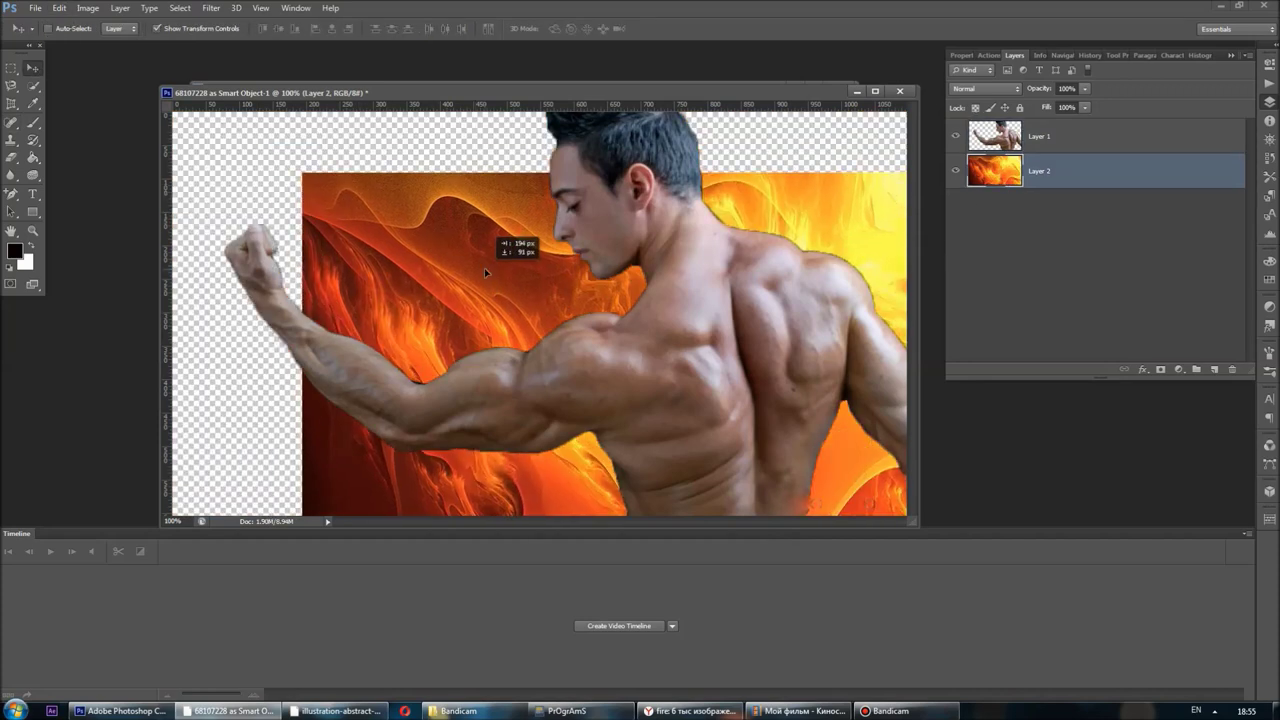
pyautogui.hotkey('ctrl', 't')
pyautogui.moveTo(302, 175); pyautogui.dragTo(865, 350)
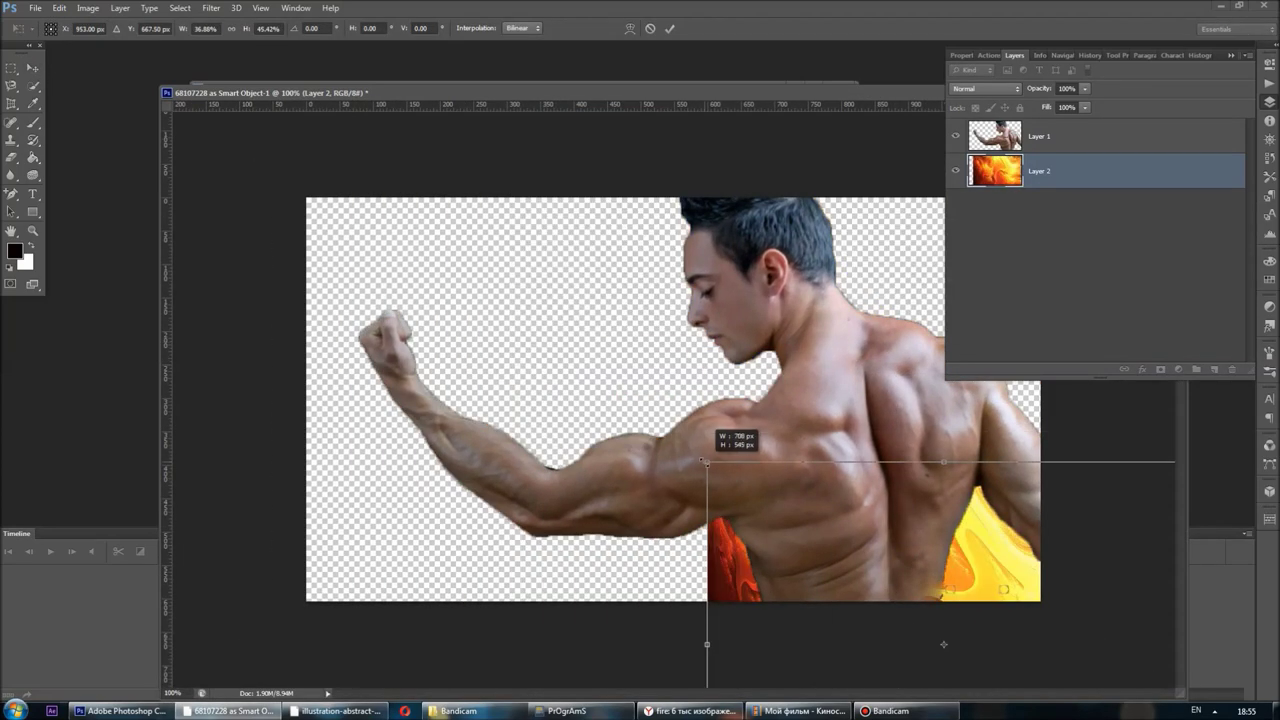
pyautogui.moveTo(865, 350); pyautogui.dragTo(301, 197)
pyautogui.moveTo(779, 204); pyautogui.dragTo(354, 529)
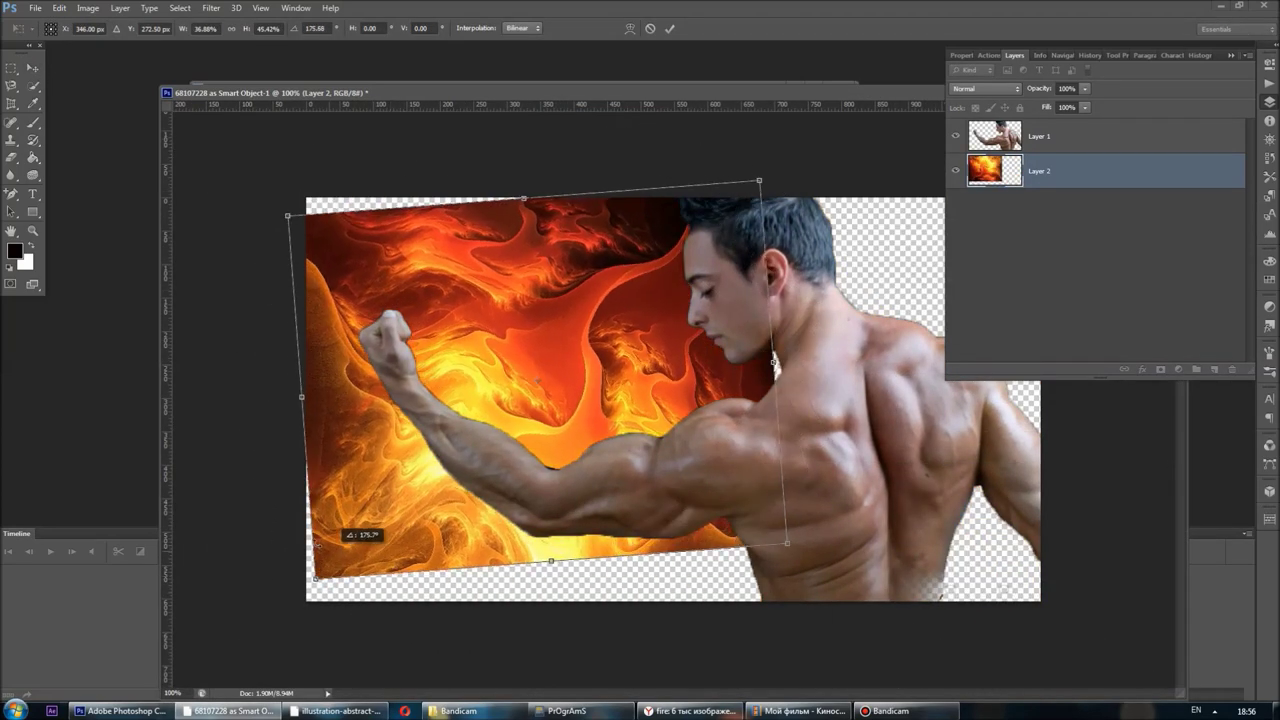
# Stretch the rotated fire layer to cover every canvas edge and apply the transform
pyautogui.moveTo(775, 379); pyautogui.dragTo(1040, 380)
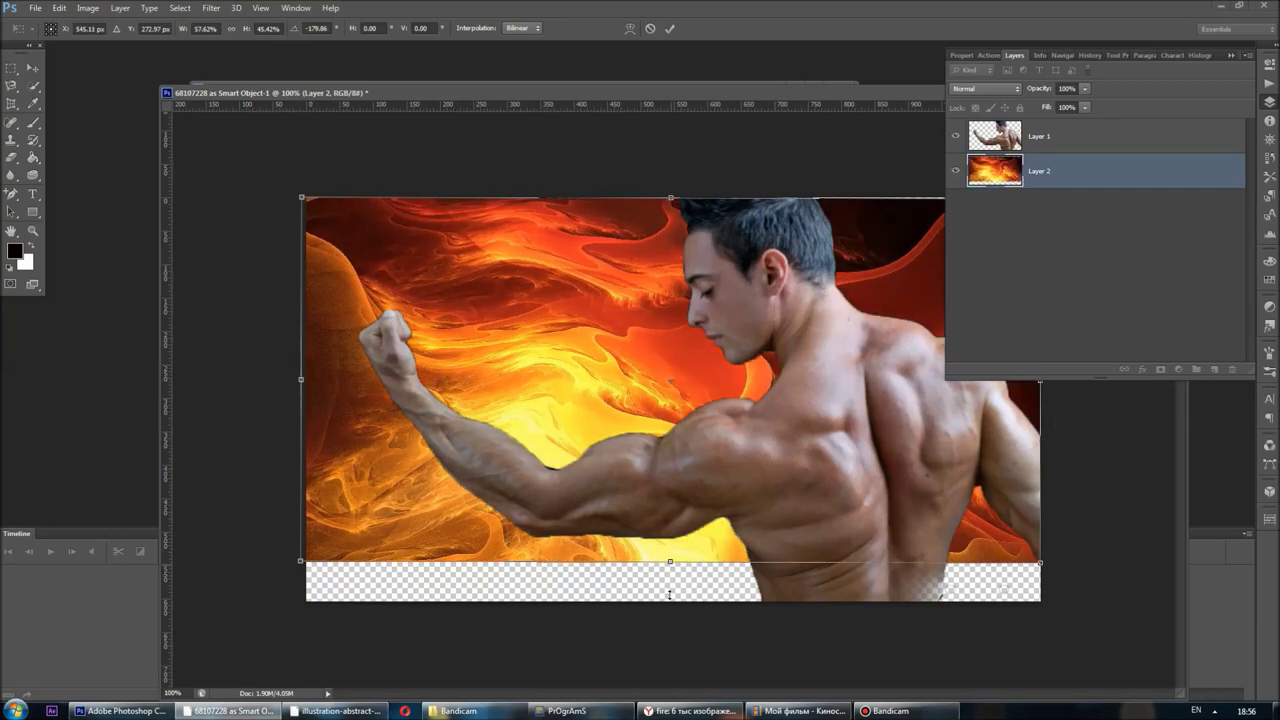
pyautogui.moveTo(670, 562); pyautogui.dragTo(670, 601)
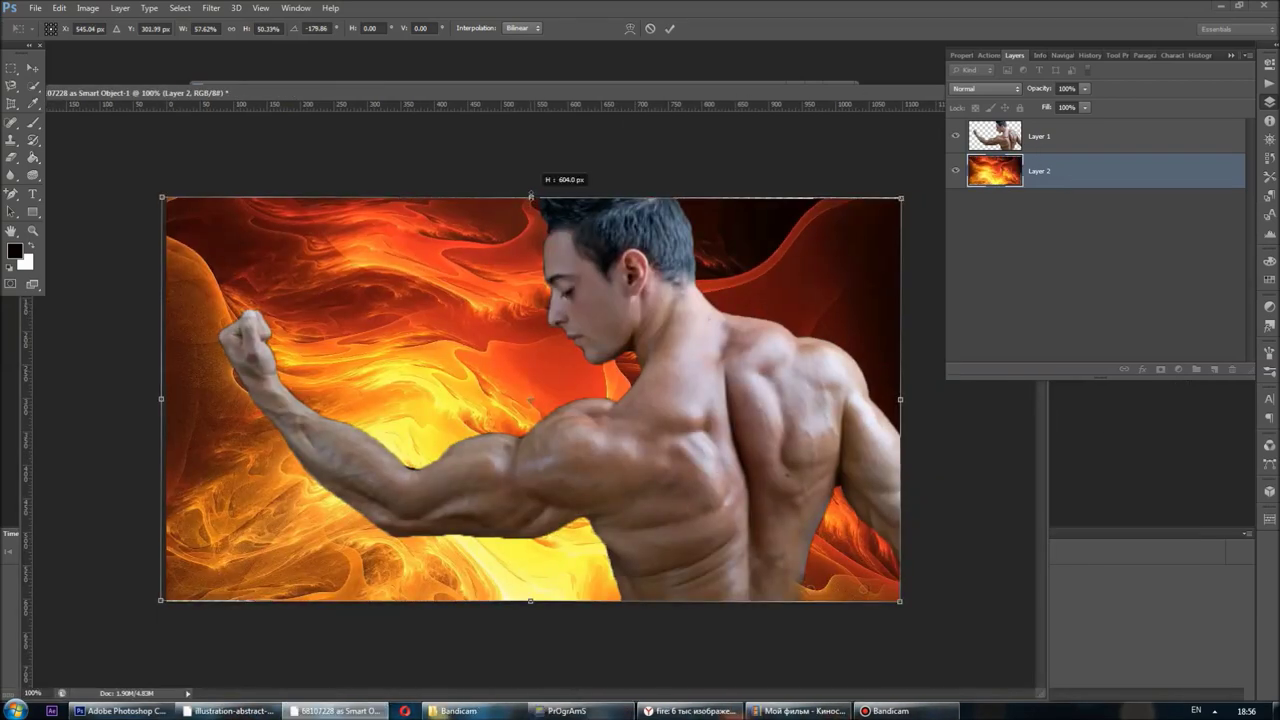
pyautogui.moveTo(531, 198); pyautogui.dragTo(531, 189)
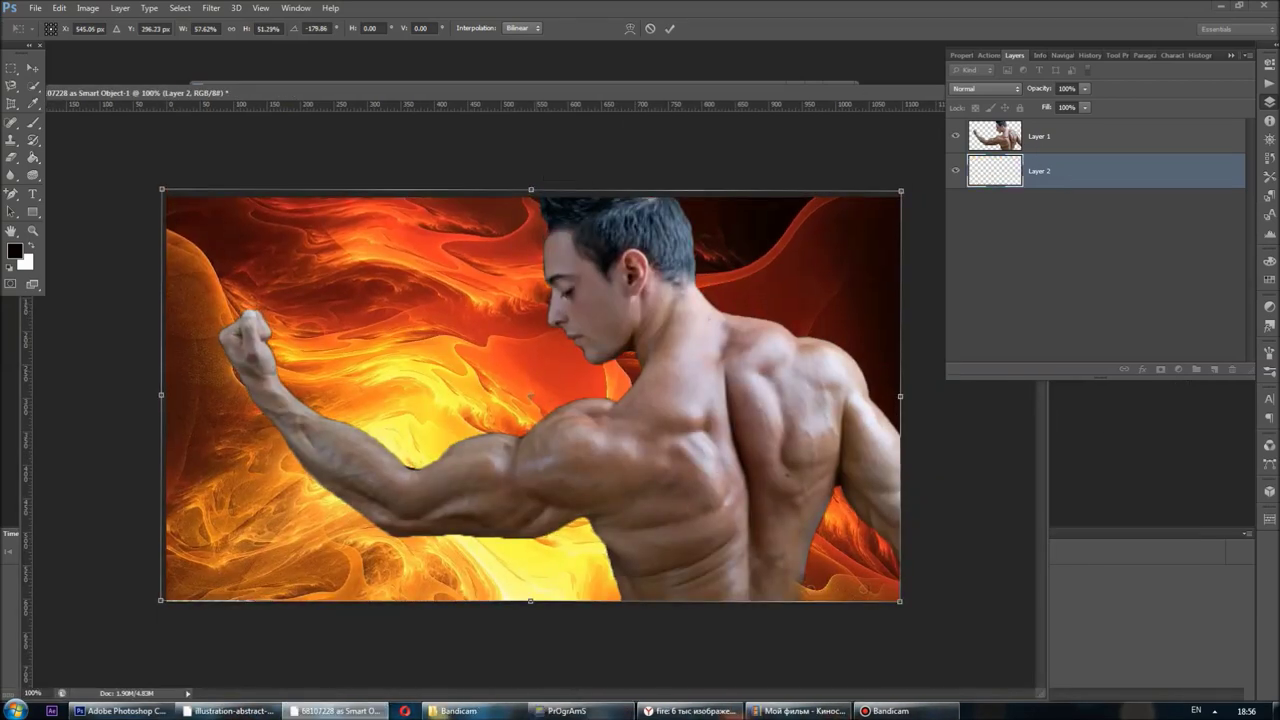
pyautogui.click(32, 72)
pyautogui.click(592, 267)
pyautogui.moveTo(746, 95)
pyautogui.mouseDown()
pyautogui.moveTo(665, 71)
pyautogui.moveTo(864, 144)
pyautogui.moveTo(856, 152)
pyautogui.mouseUp()
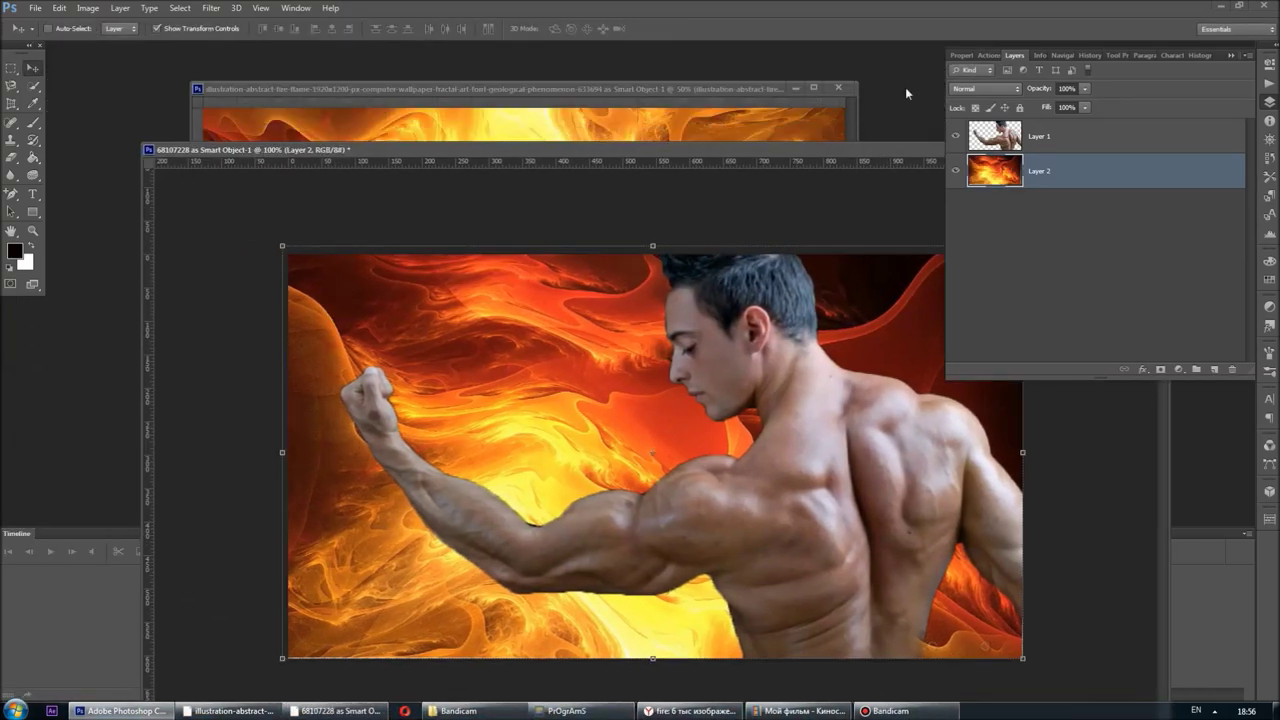
# Close the fire illustration document without saving
pyautogui.click(838, 89)
pyautogui.click(657, 266)
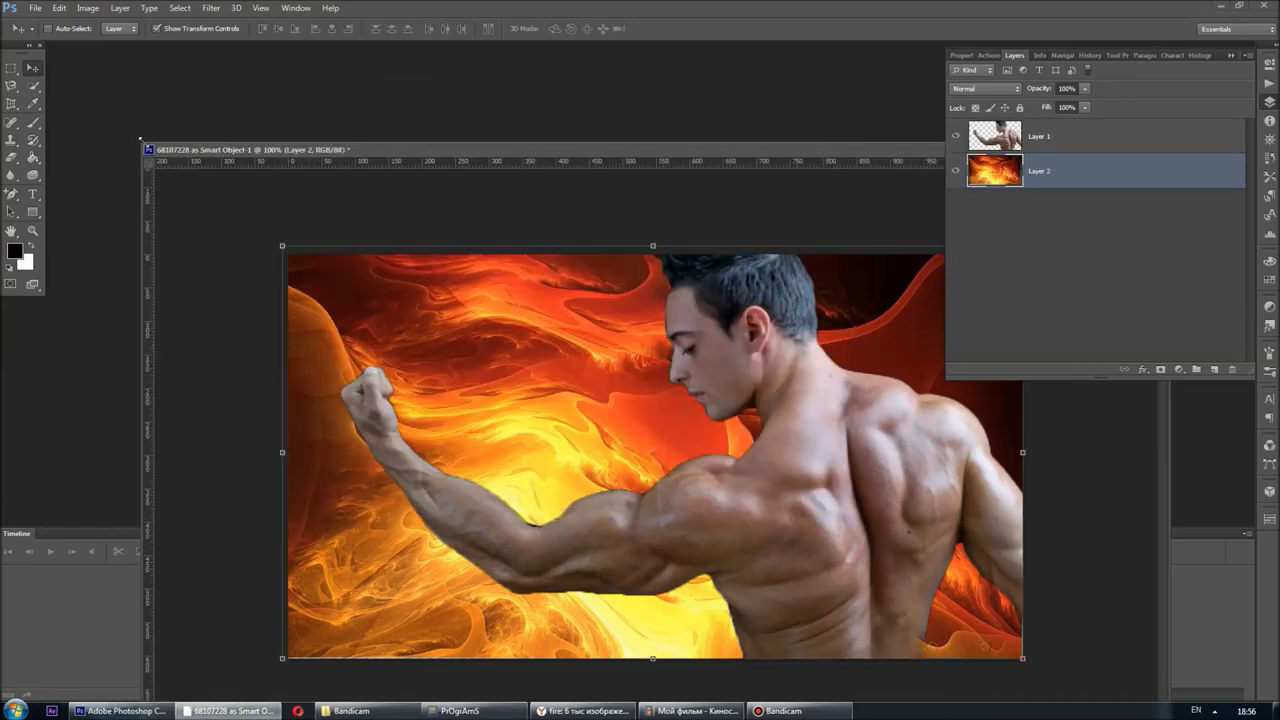
pyautogui.moveTo(358, 149)
pyautogui.mouseDown()
pyautogui.moveTo(590, 215)
pyautogui.moveTo(396, 108)
pyautogui.mouseUp()
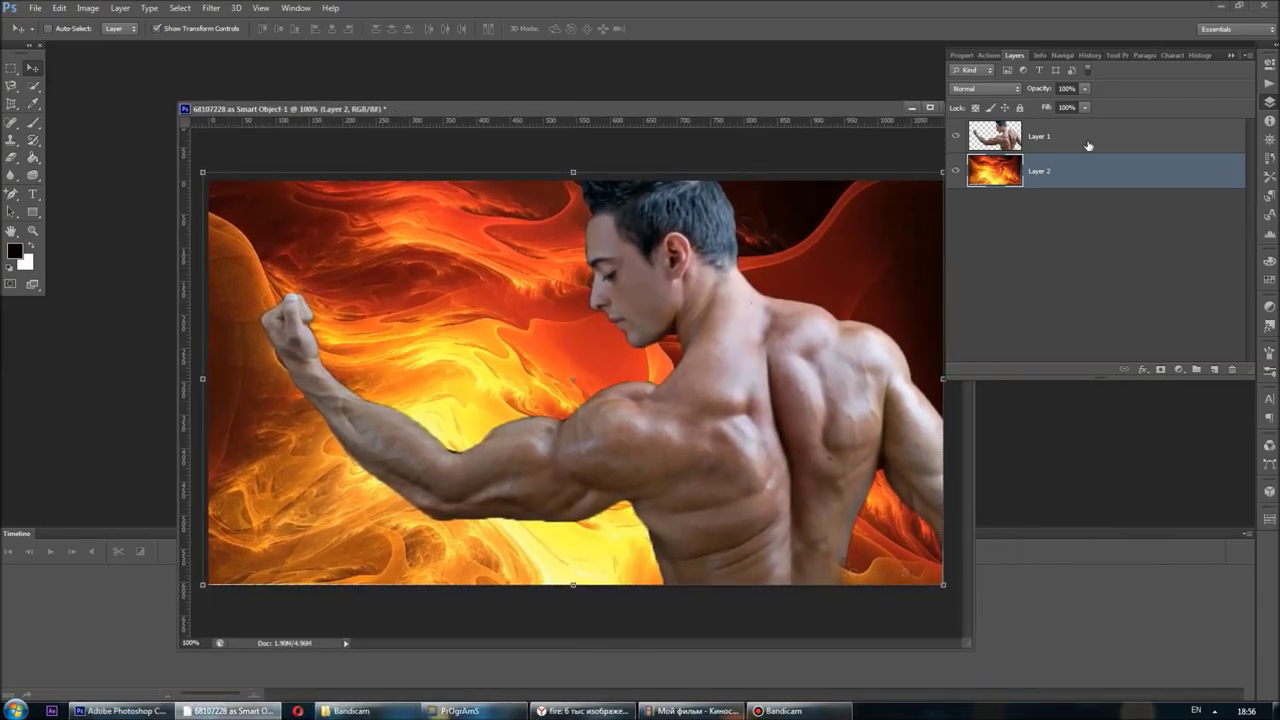
# Duplicate the bodybuilder layer as Layer 1 copy
pyautogui.click(1088, 143)
pyautogui.rightClick(1087, 141)
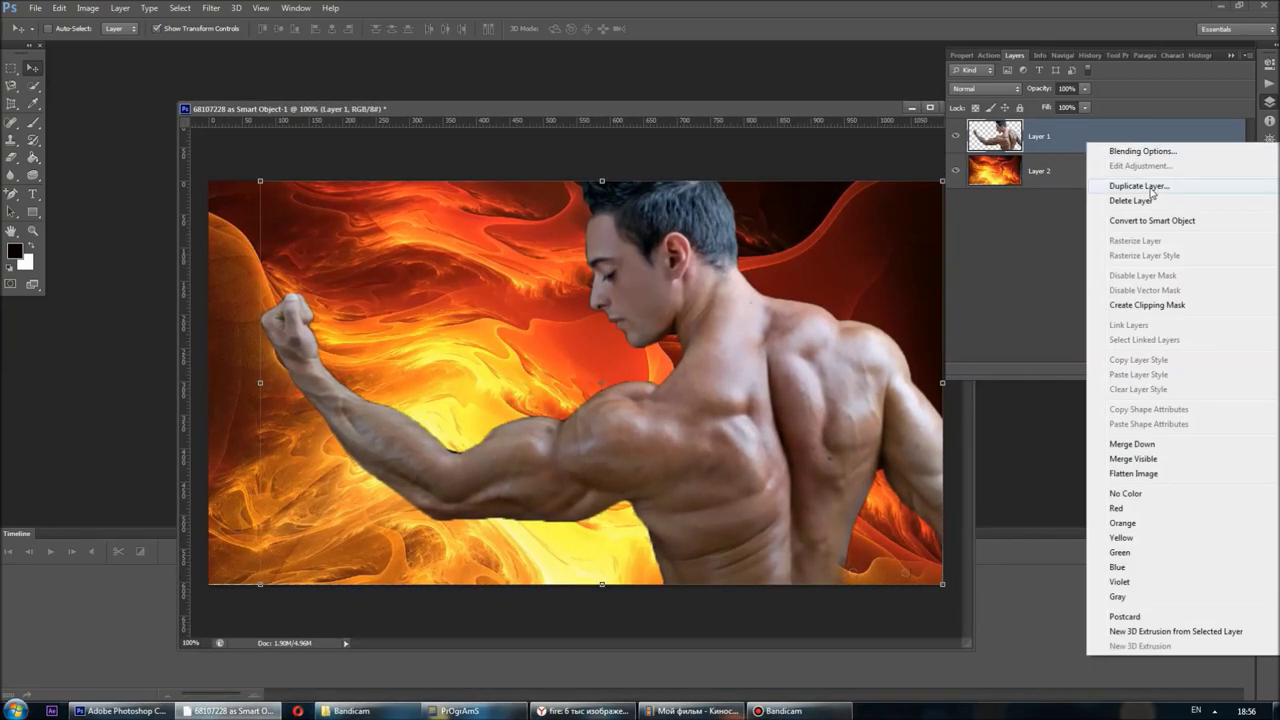
pyautogui.click(1140, 186)
pyautogui.click(745, 219)
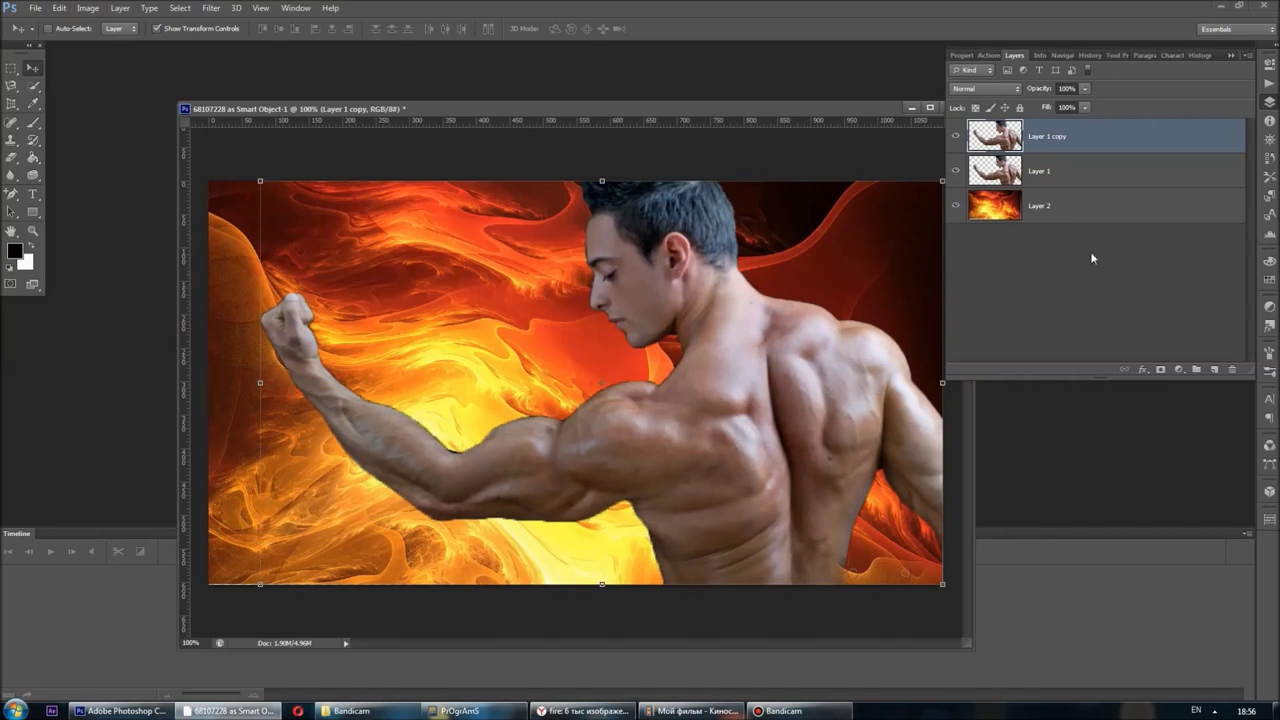
pyautogui.click(36, 8)
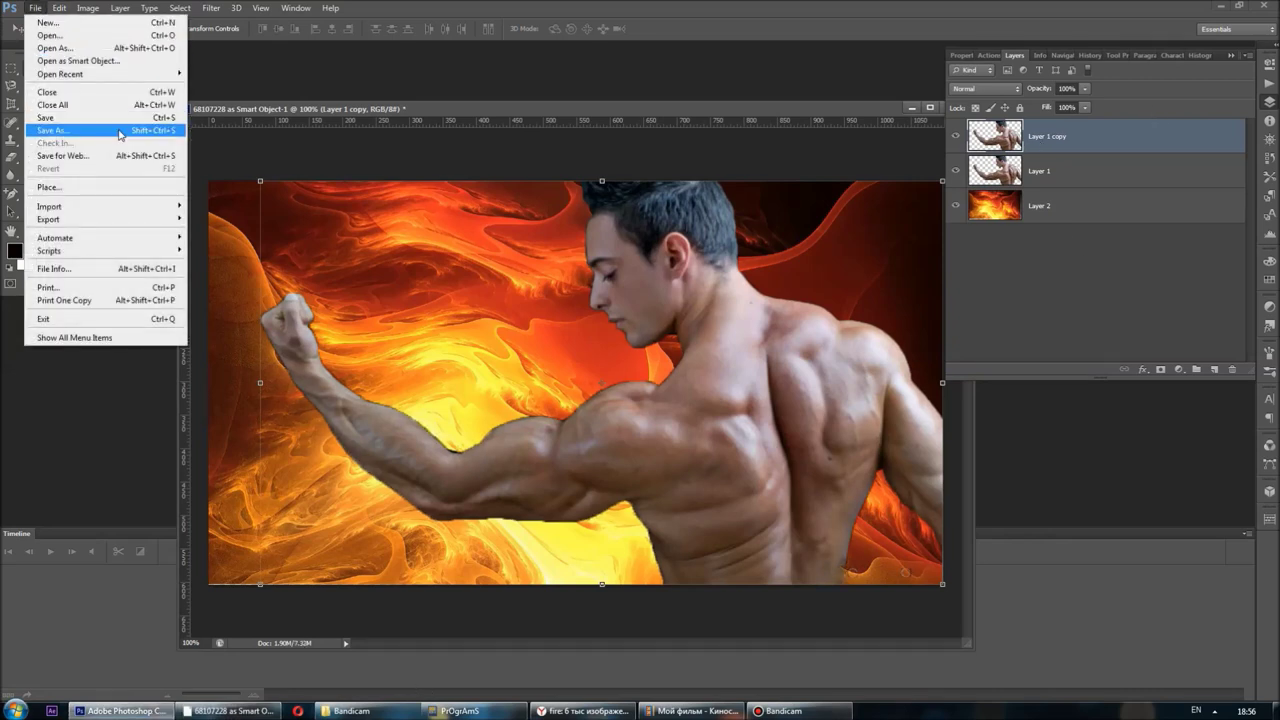
# Open water_texture2378 as a Smart Object in its own document
pyautogui.click(75, 60)
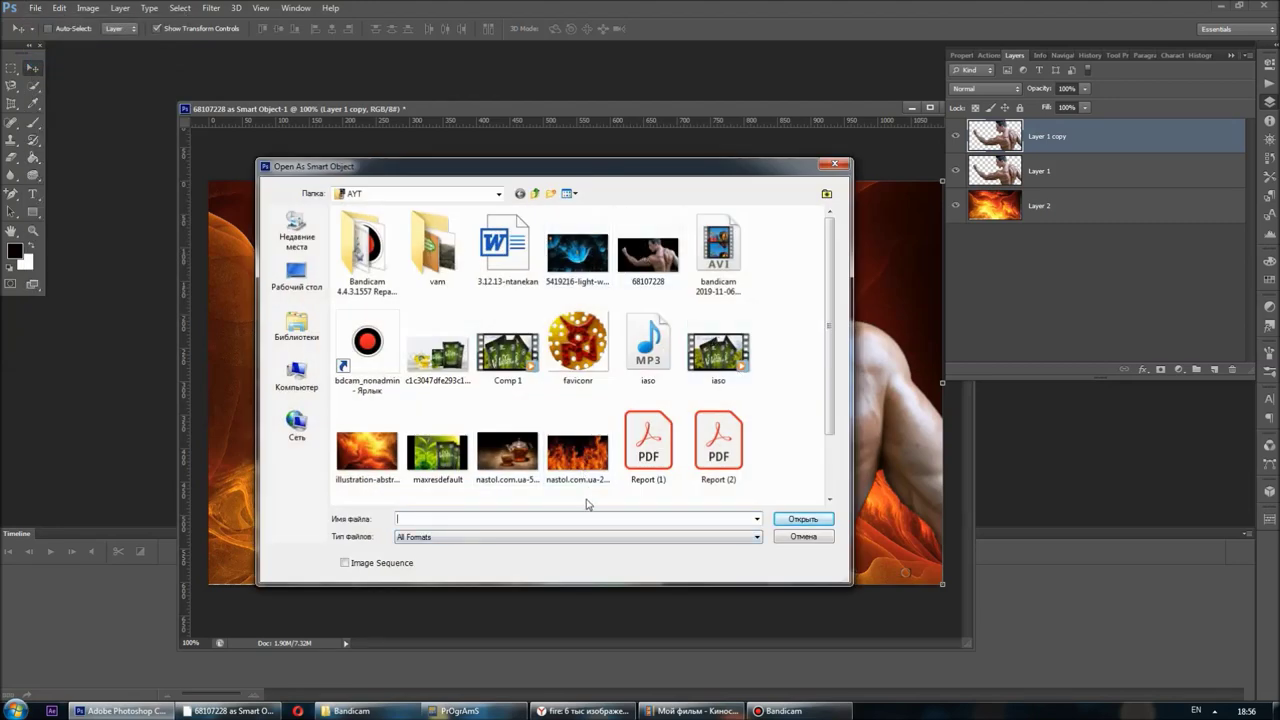
pyautogui.scroll(-2, 846, 375)
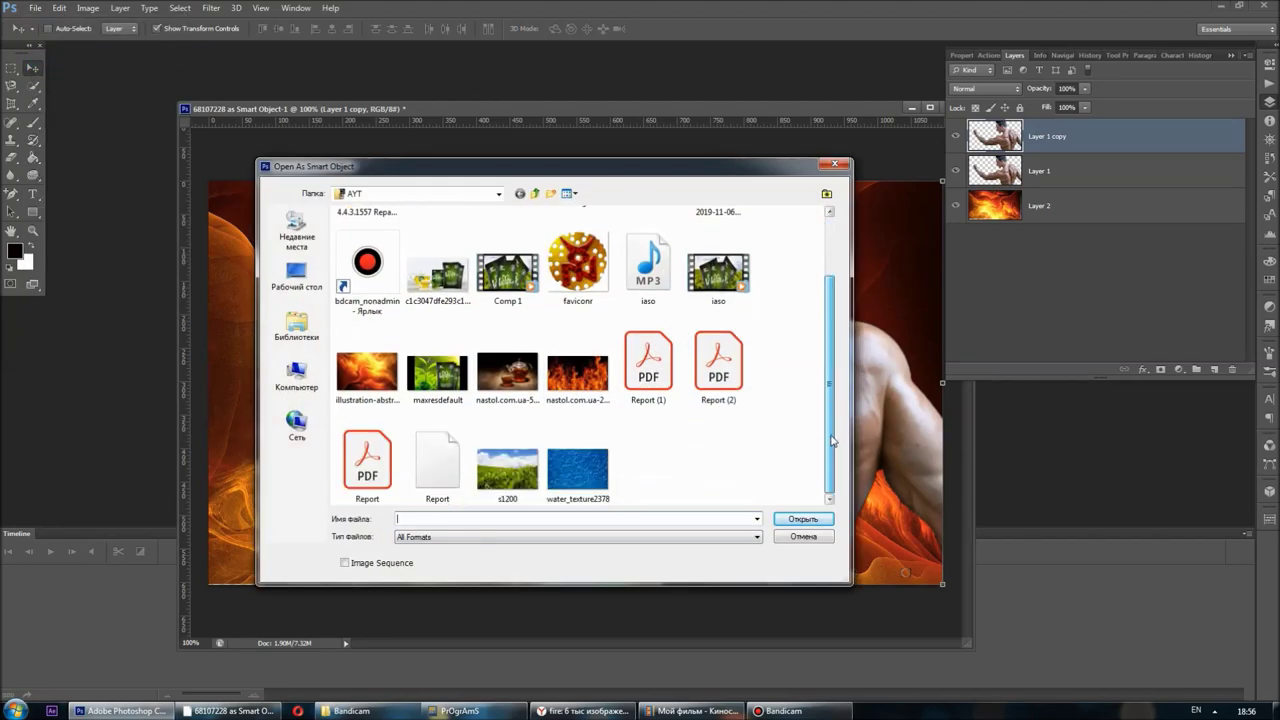
pyautogui.click(555, 476)
pyautogui.doubleClick(555, 476)
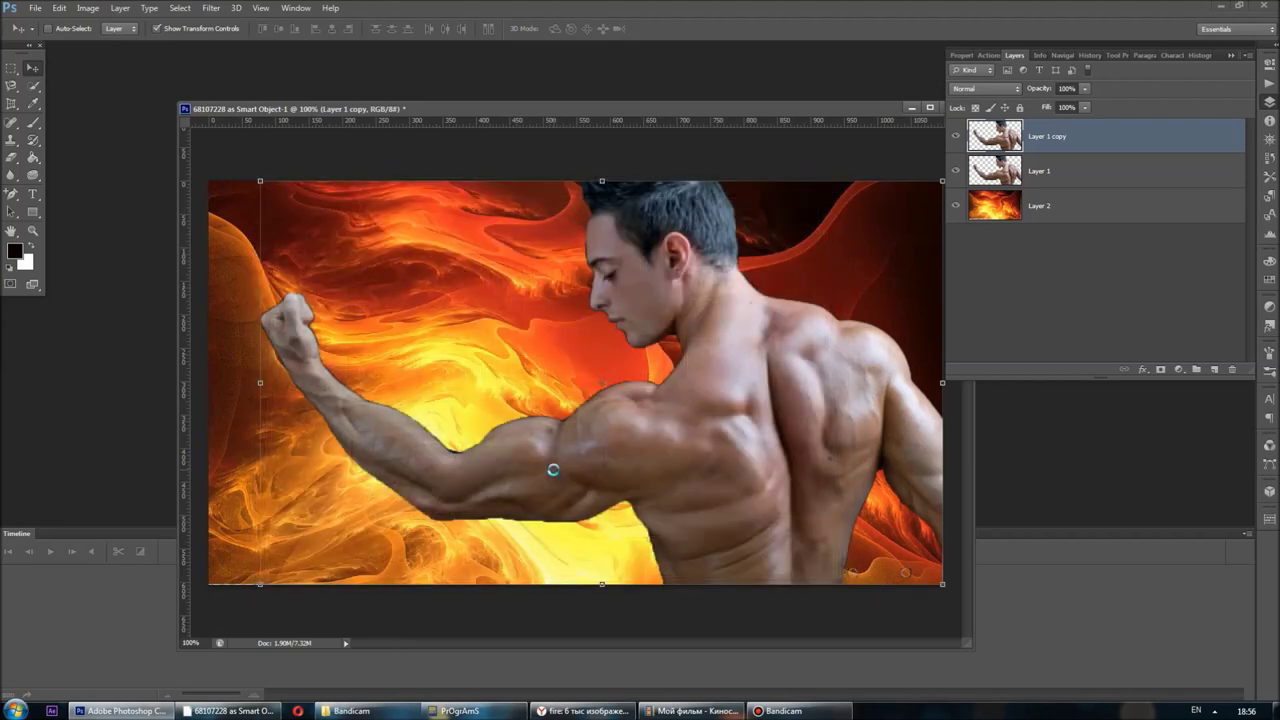
pyautogui.click(10, 72)
# Paste the whole water texture into the composite as Layer 3, clipped to the bodybuilder
pyautogui.hotkey('ctrl', 'a')
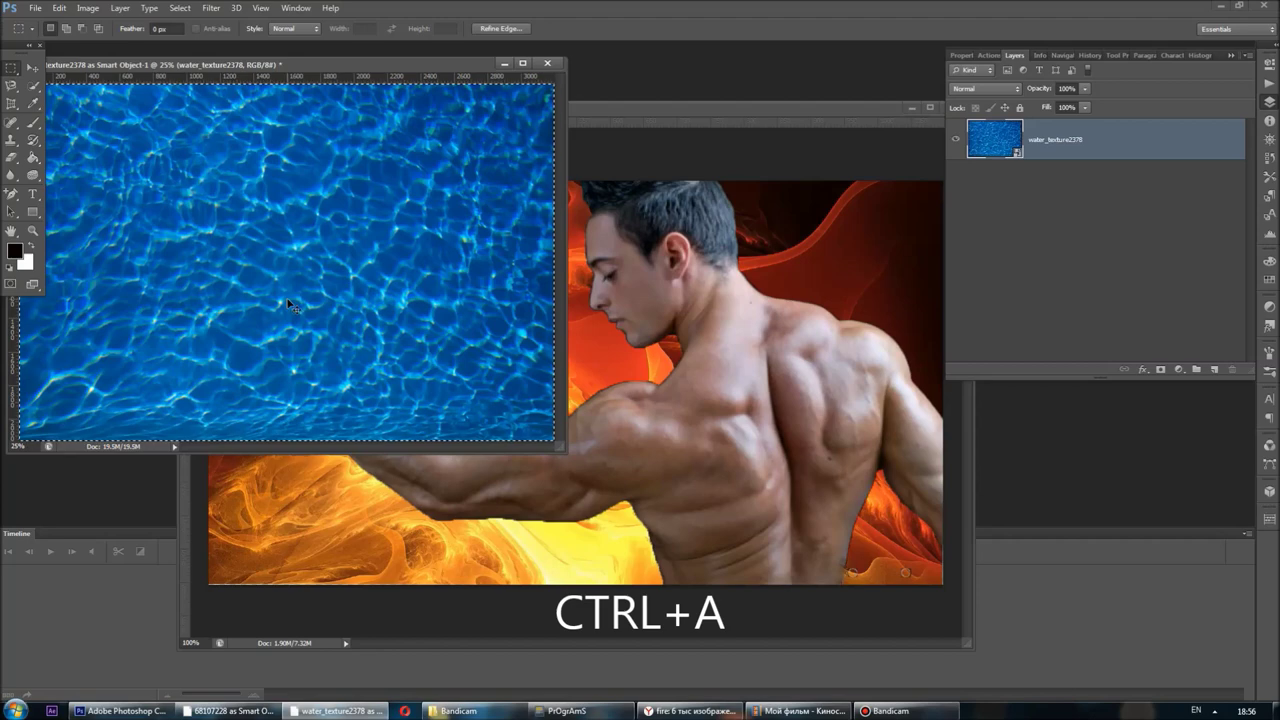
pyautogui.click(755, 370)
pyautogui.hotkey('ctrl', 'c')
pyautogui.hotkey('ctrl', 'v')
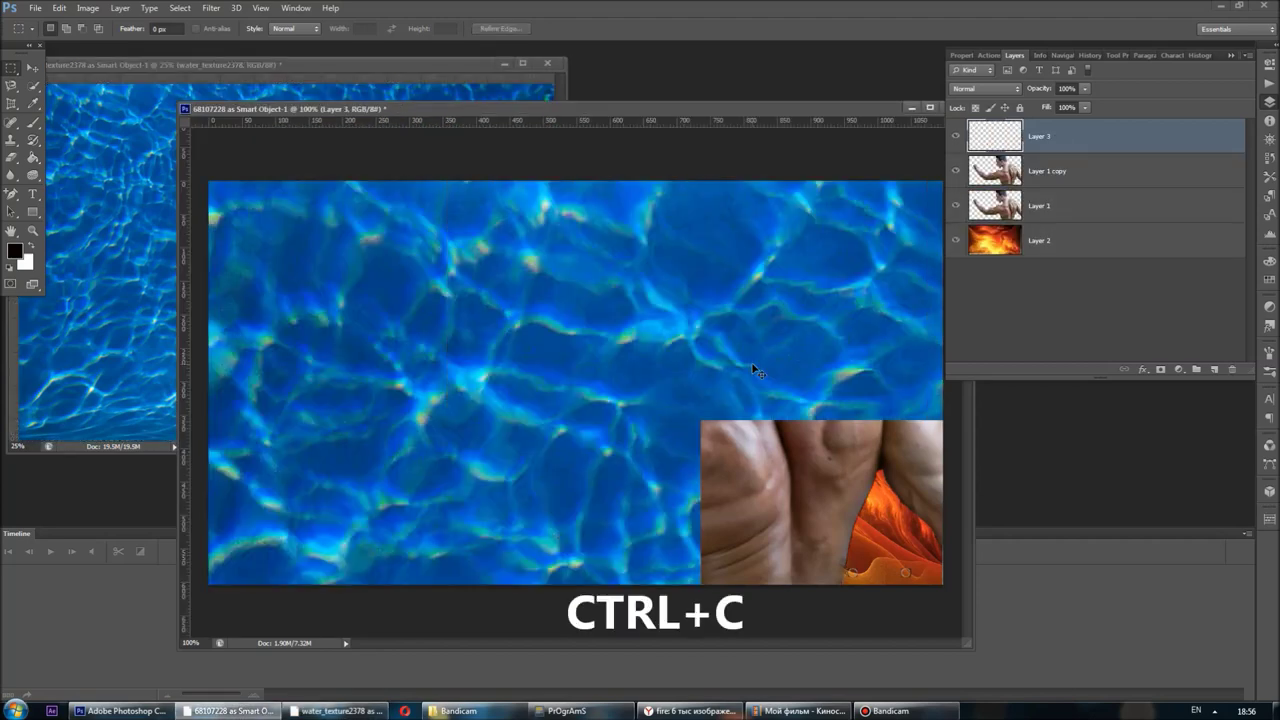
pyautogui.rightClick(1169, 131)
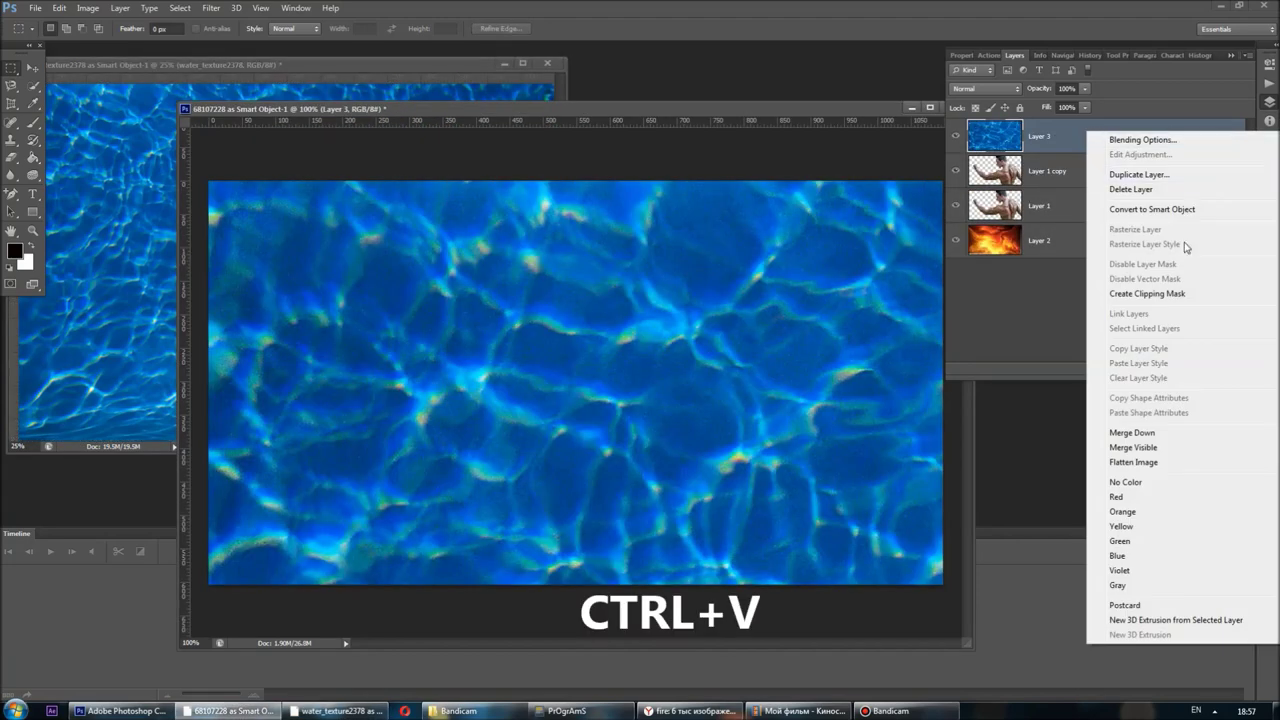
pyautogui.click(1175, 295)
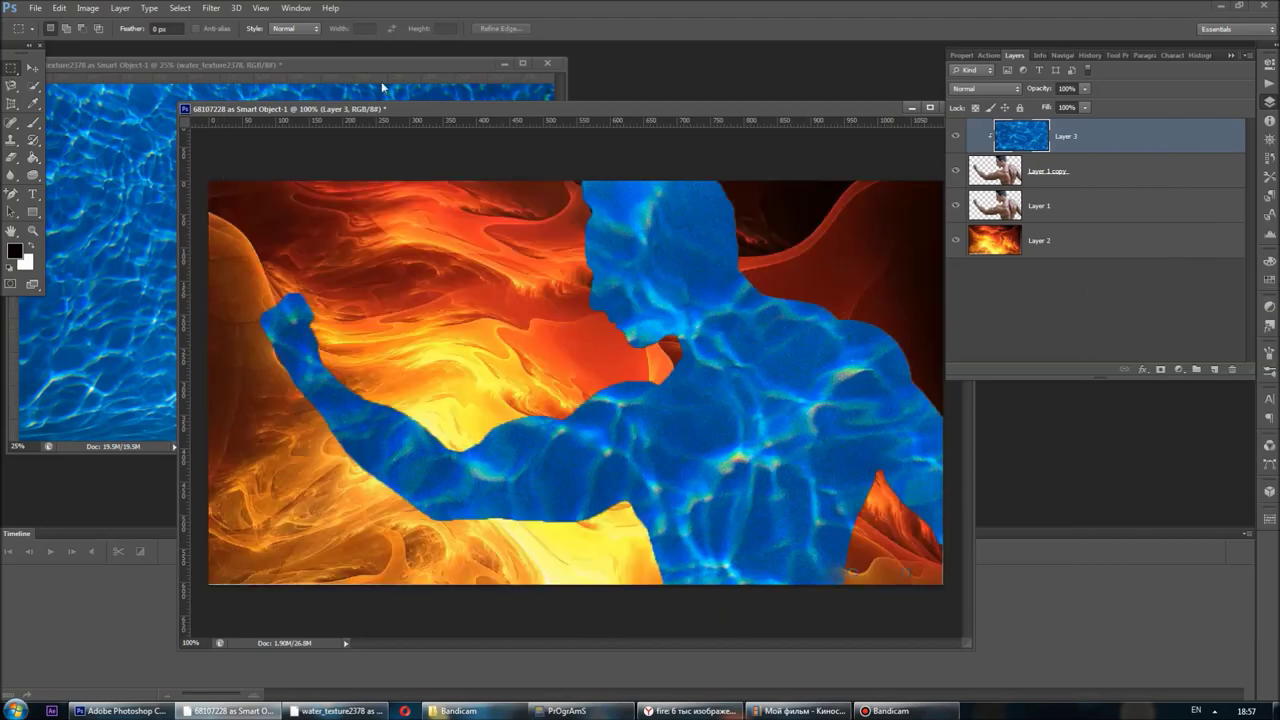
# Close the water texture document without saving
pyautogui.click(547, 63)
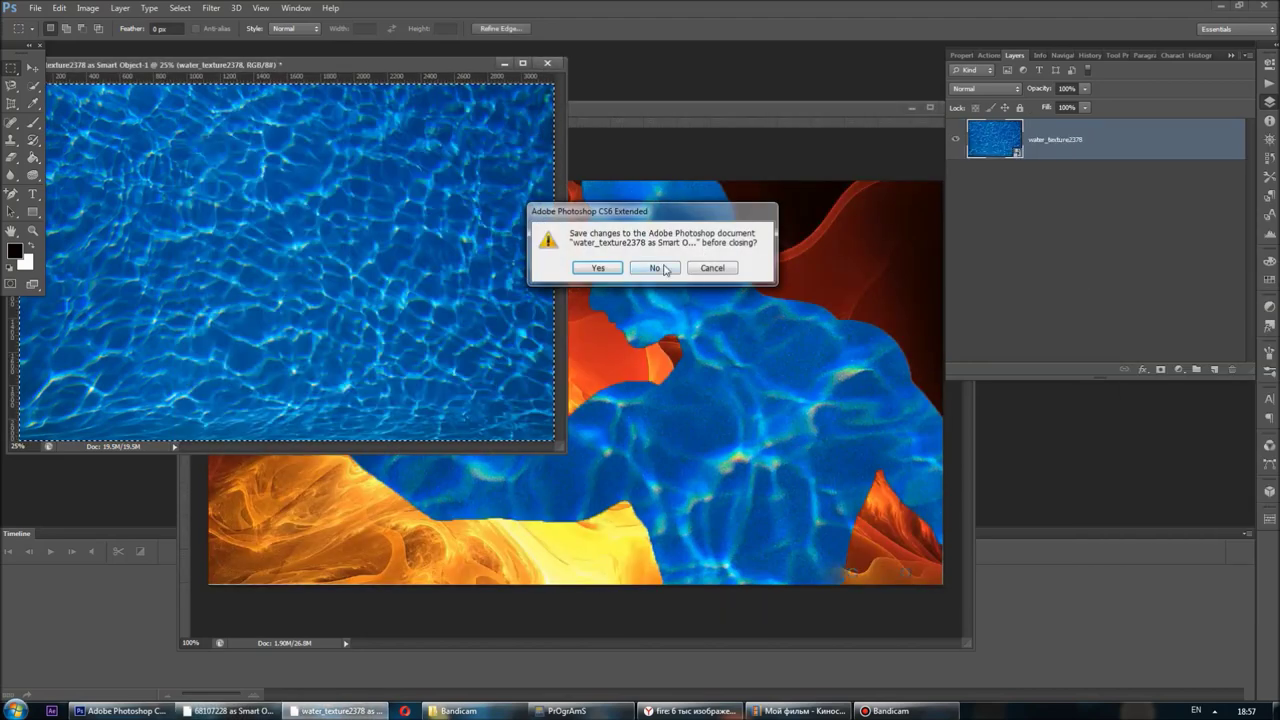
pyautogui.click(656, 268)
pyautogui.click(37, 8)
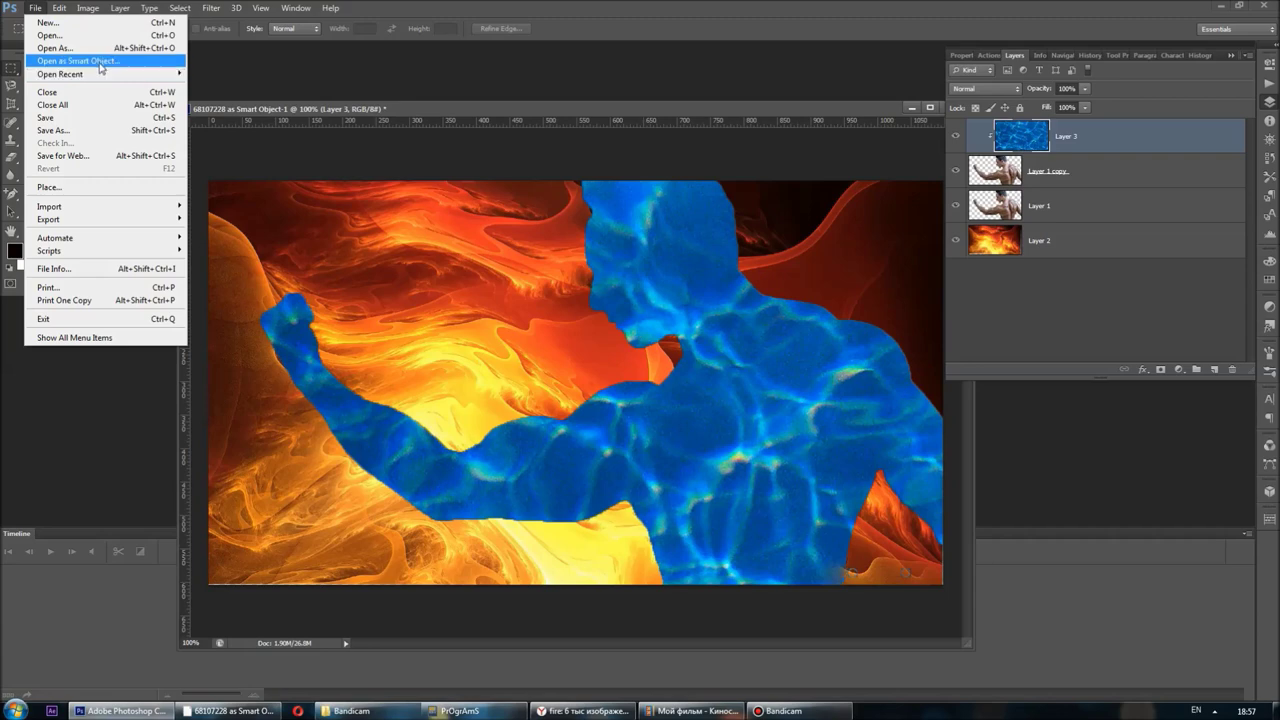
# Open the nastol.com.ua-205608 flames image as a Smart Object
pyautogui.click(100, 61)
pyautogui.click(580, 455)
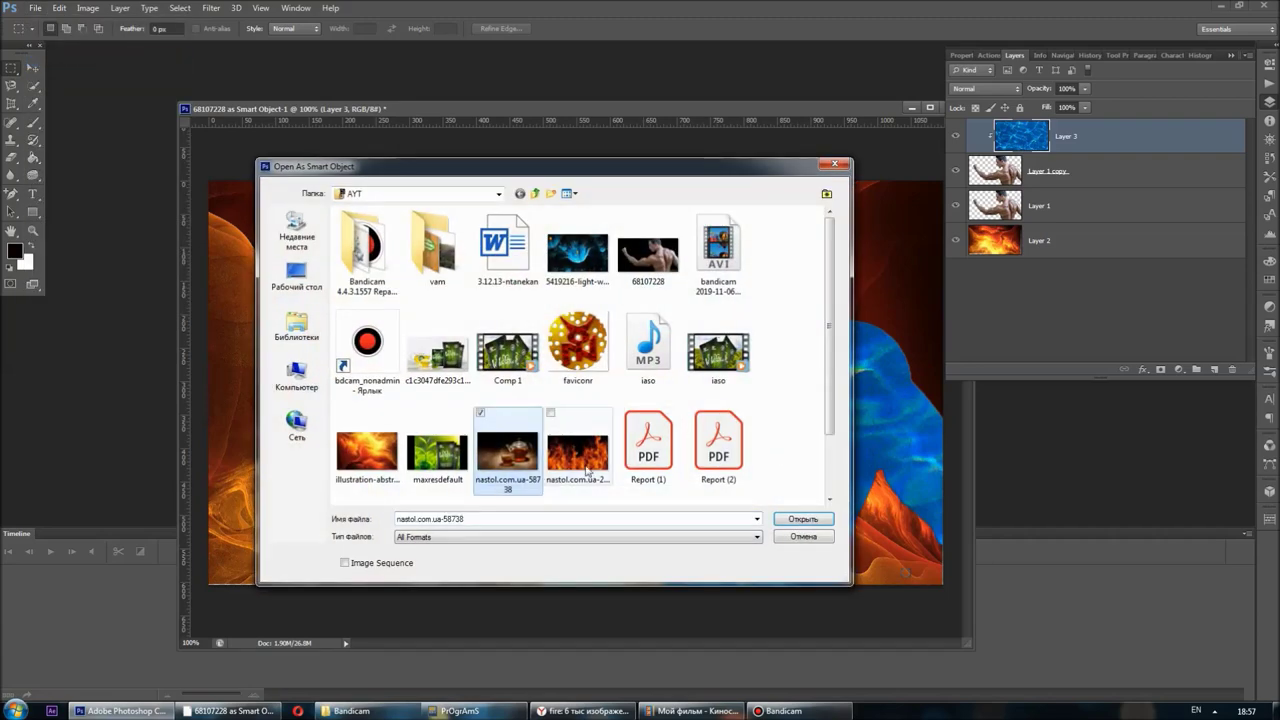
pyautogui.doubleClick(585, 466)
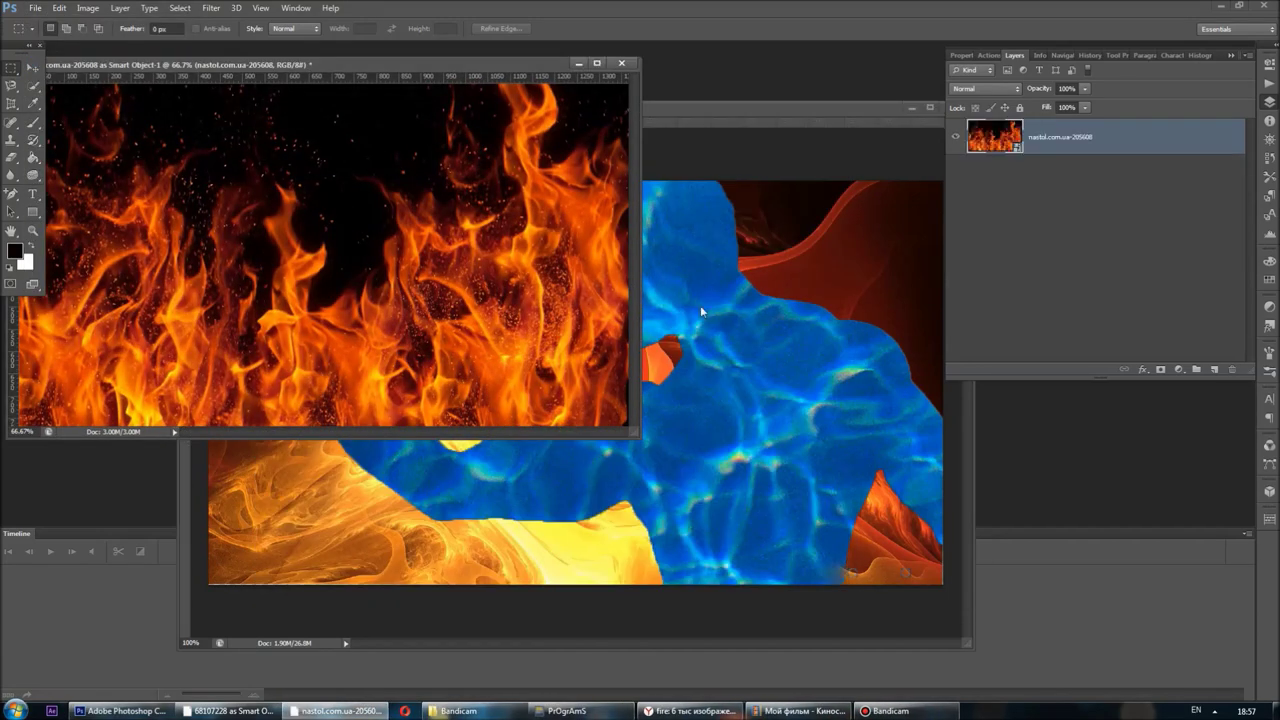
pyautogui.moveTo(548, 70); pyautogui.dragTo(667, 98)
# Copy the entire flames image into the composite as Layer 4
pyautogui.hotkey('ctrl', 'a')
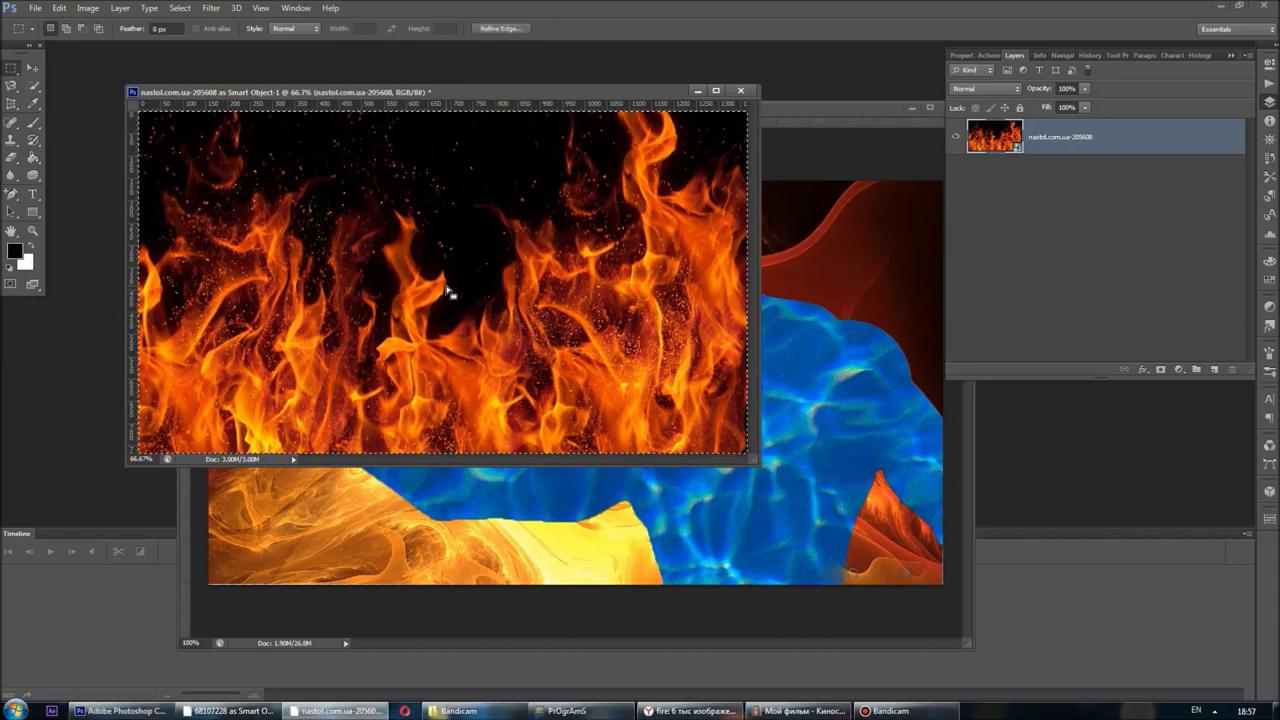
pyautogui.hotkey('ctrl', 'c')
pyautogui.click(802, 459)
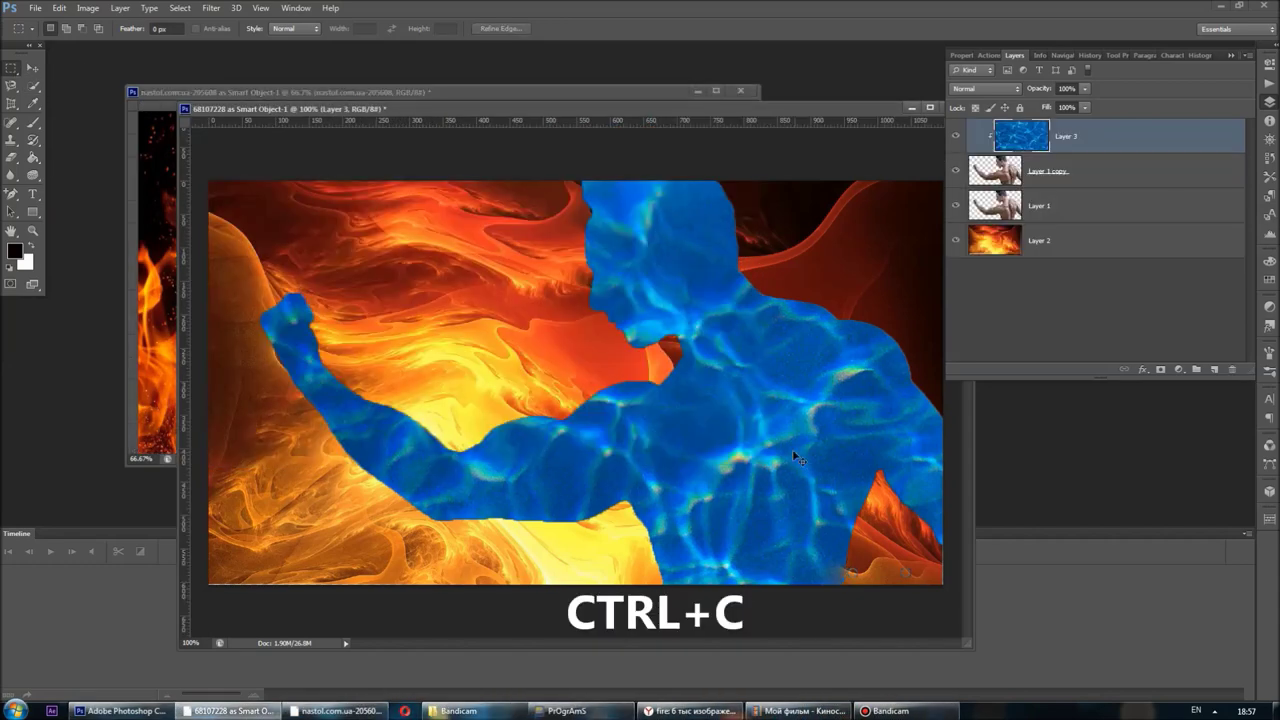
pyautogui.hotkey('ctrl', 'v')
# Close the flames document without saving
pyautogui.click(742, 93)
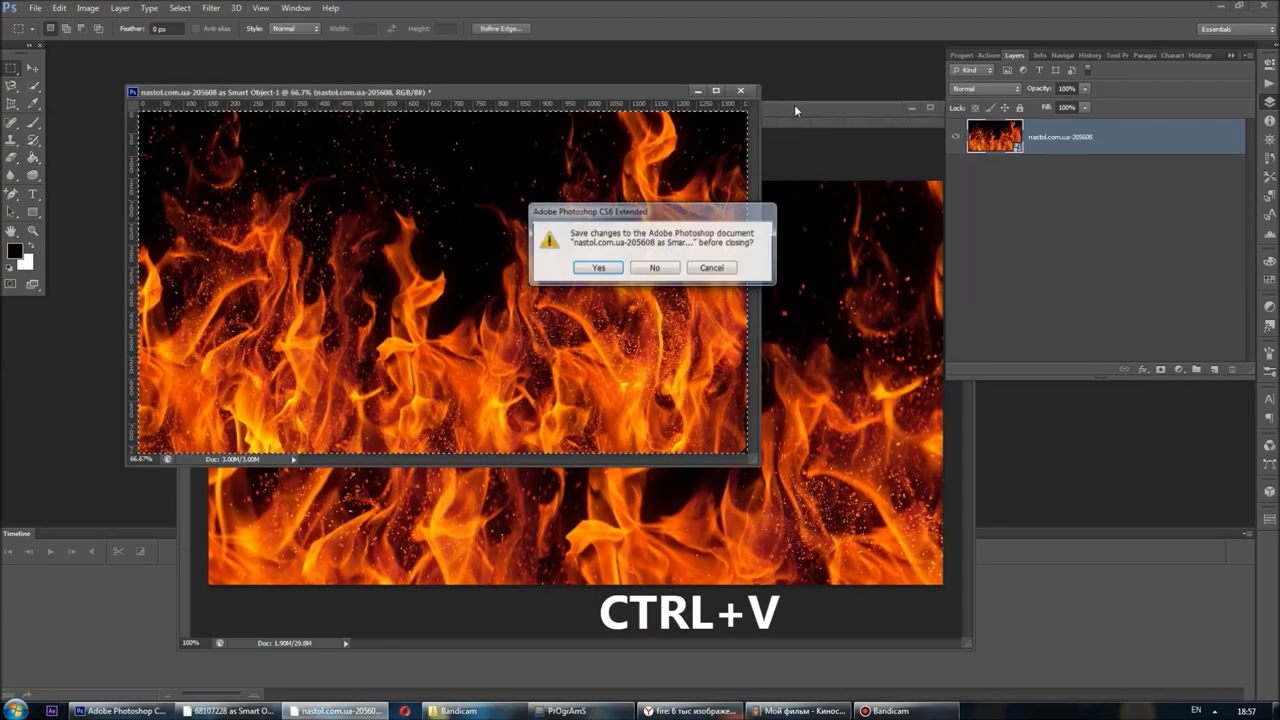
pyautogui.click(652, 268)
pyautogui.moveTo(767, 112); pyautogui.dragTo(609, 109)
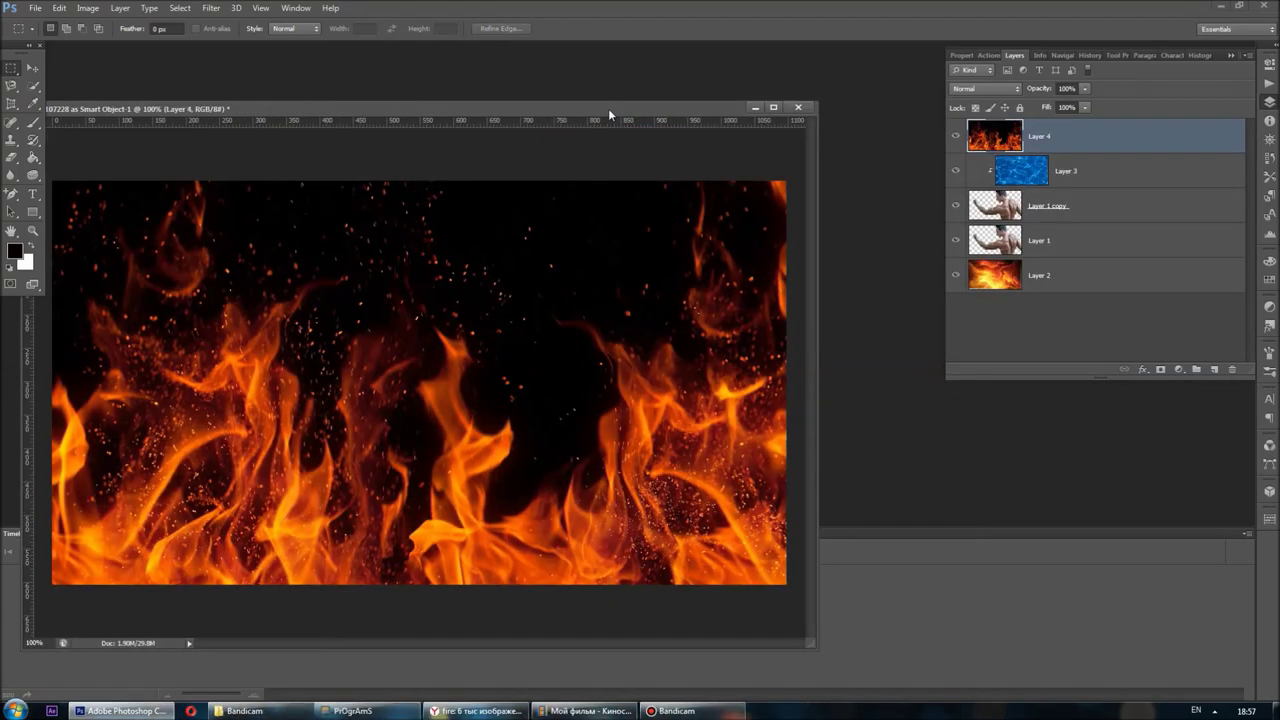
# Stretch Layer 4's flames over the full canvas, apply, and move it below Layer 1 copy
pyautogui.click(33, 68)
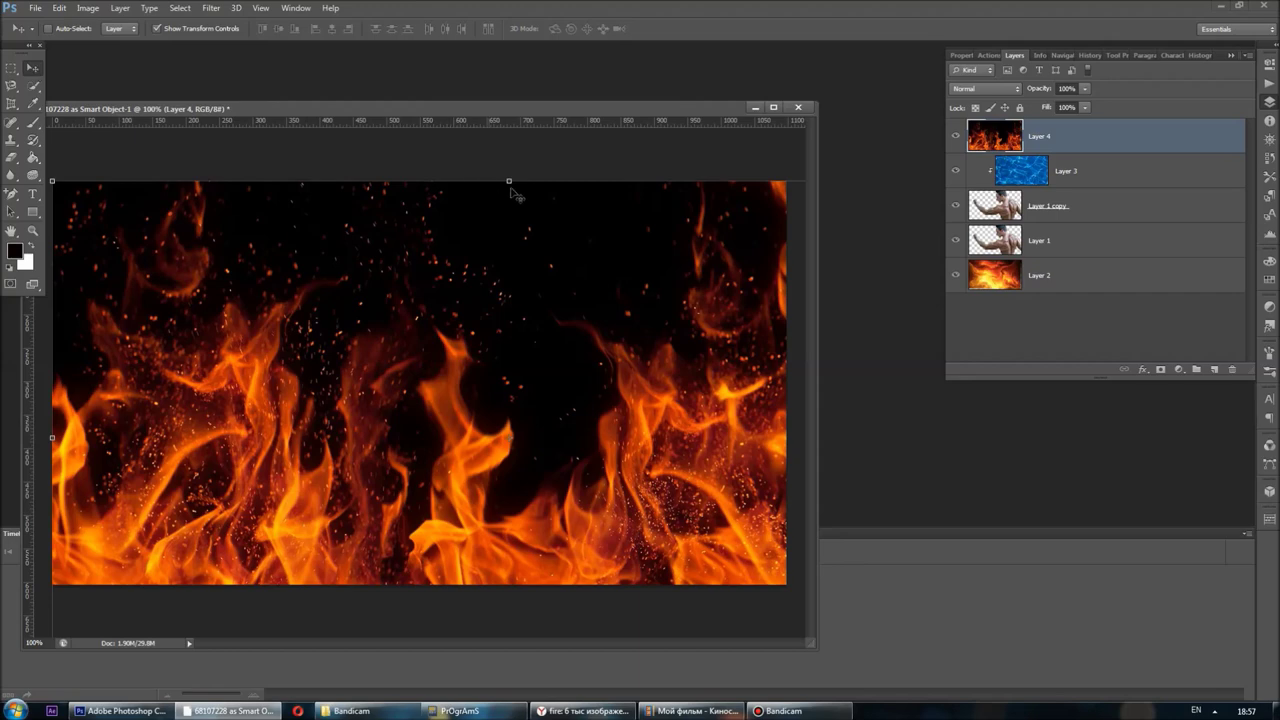
pyautogui.moveTo(510, 181); pyautogui.dragTo(594, 108)
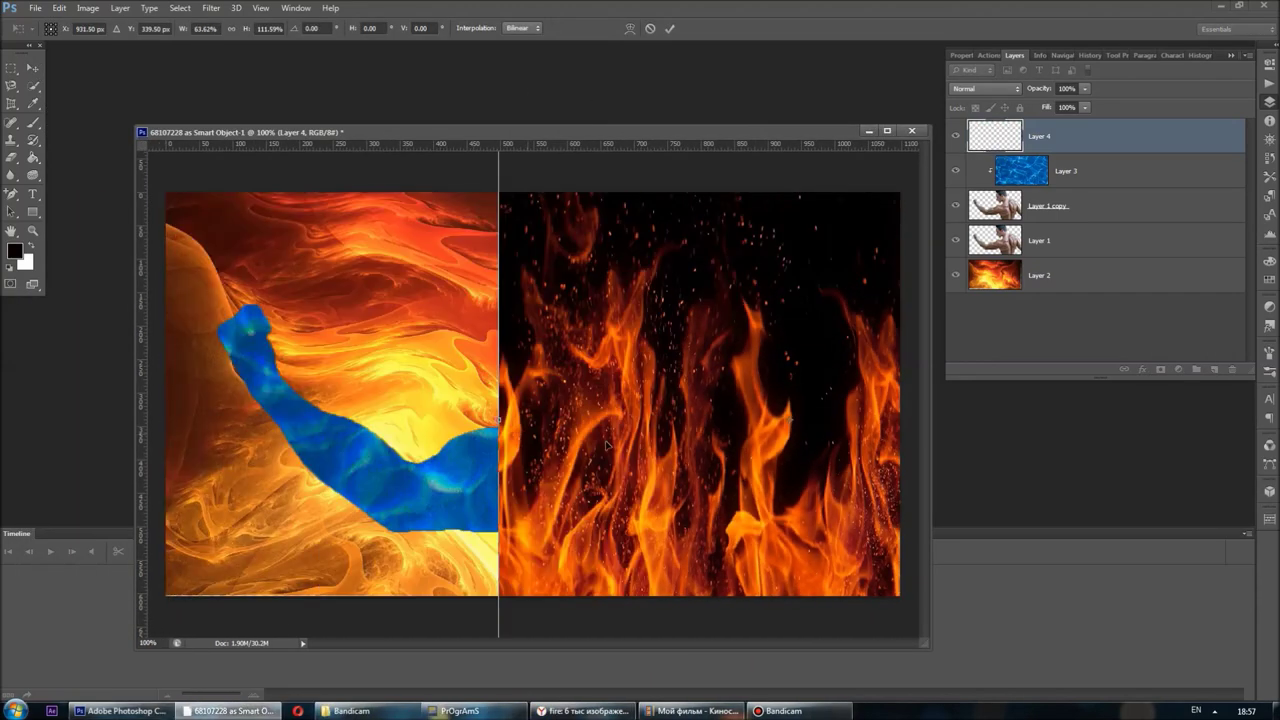
pyautogui.moveTo(166, 400); pyautogui.dragTo(240, 407)
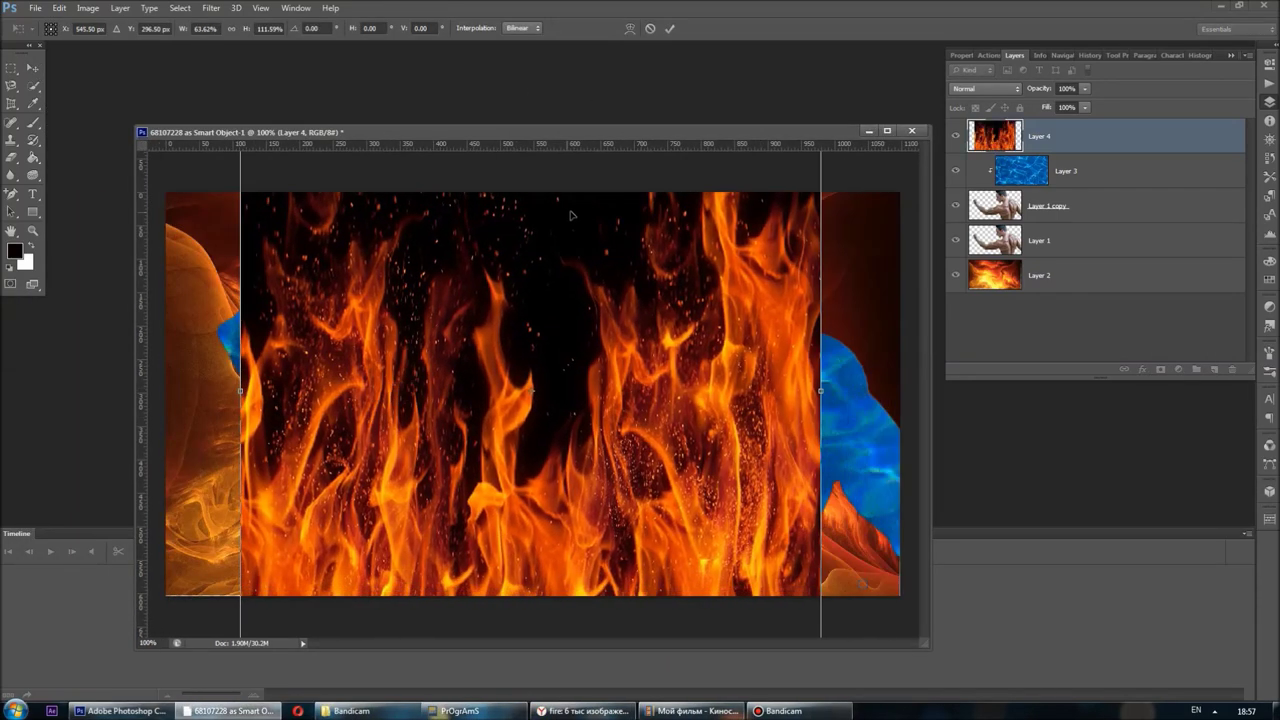
pyautogui.moveTo(530, 218); pyautogui.dragTo(544, 81)
pyautogui.moveTo(623, 337); pyautogui.dragTo(623, 257)
pyautogui.moveTo(820, 315); pyautogui.dragTo(905, 315)
pyautogui.moveTo(240, 315); pyautogui.dragTo(160, 315)
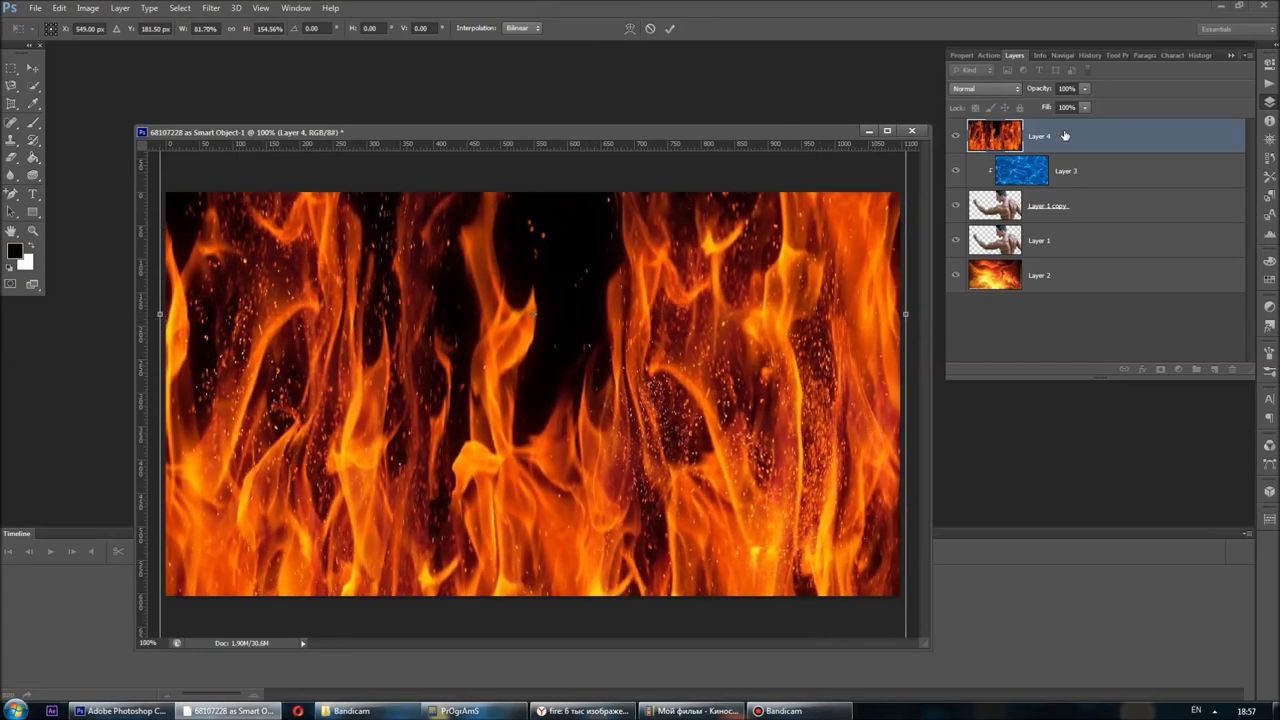
pyautogui.click(32, 67)
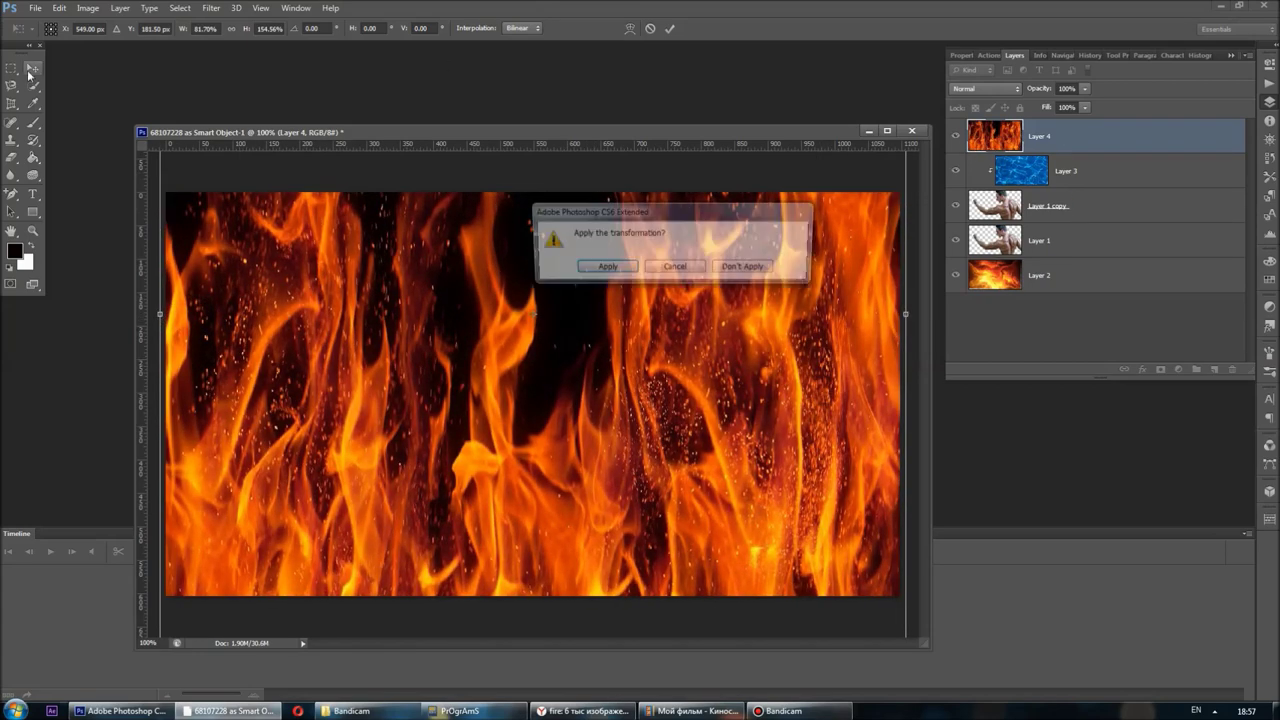
pyautogui.click(605, 267)
pyautogui.moveTo(1027, 140); pyautogui.dragTo(1014, 224)
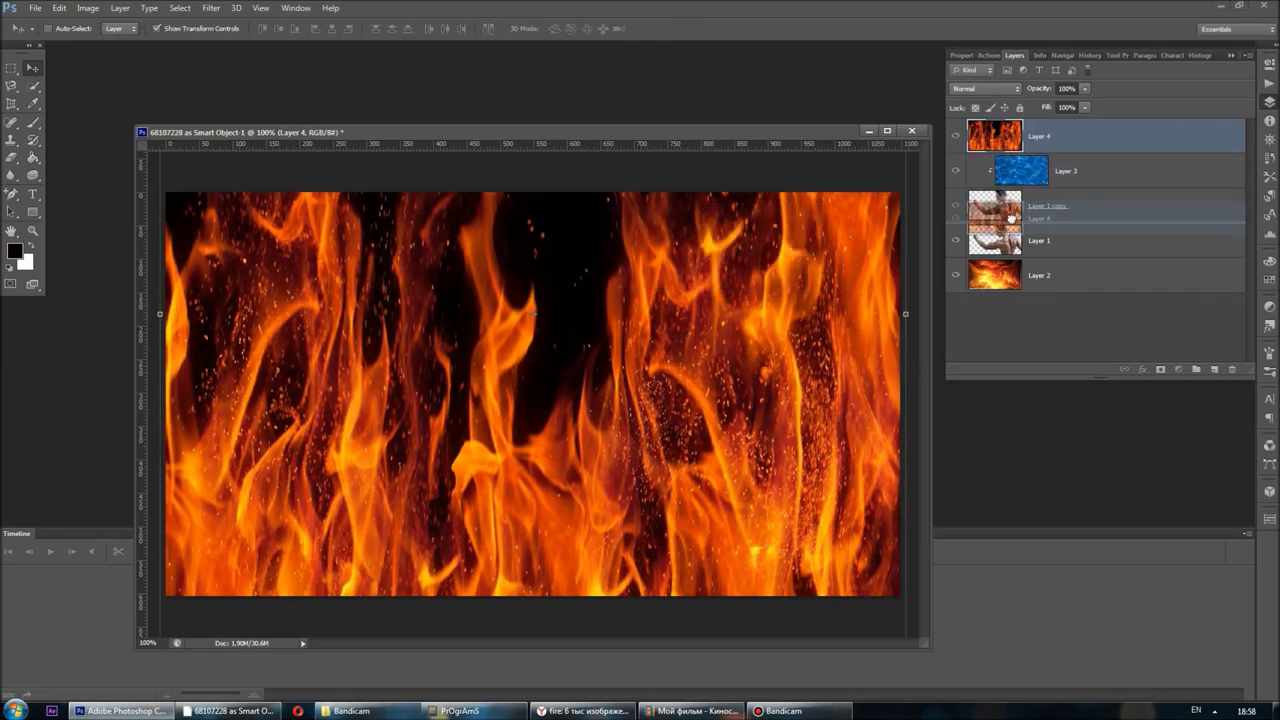
# Clip the flame layer to the bodybuilder figure's shape
pyautogui.rightClick(999, 209)
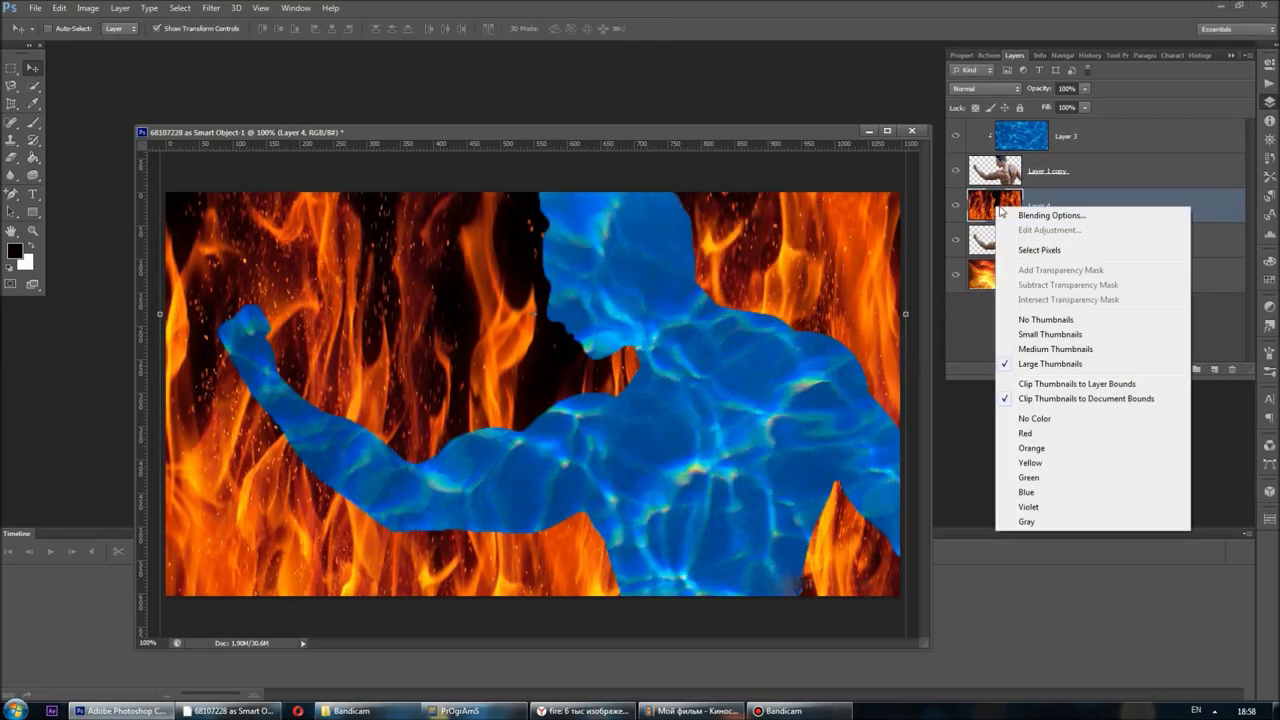
pyautogui.rightClick(1197, 203)
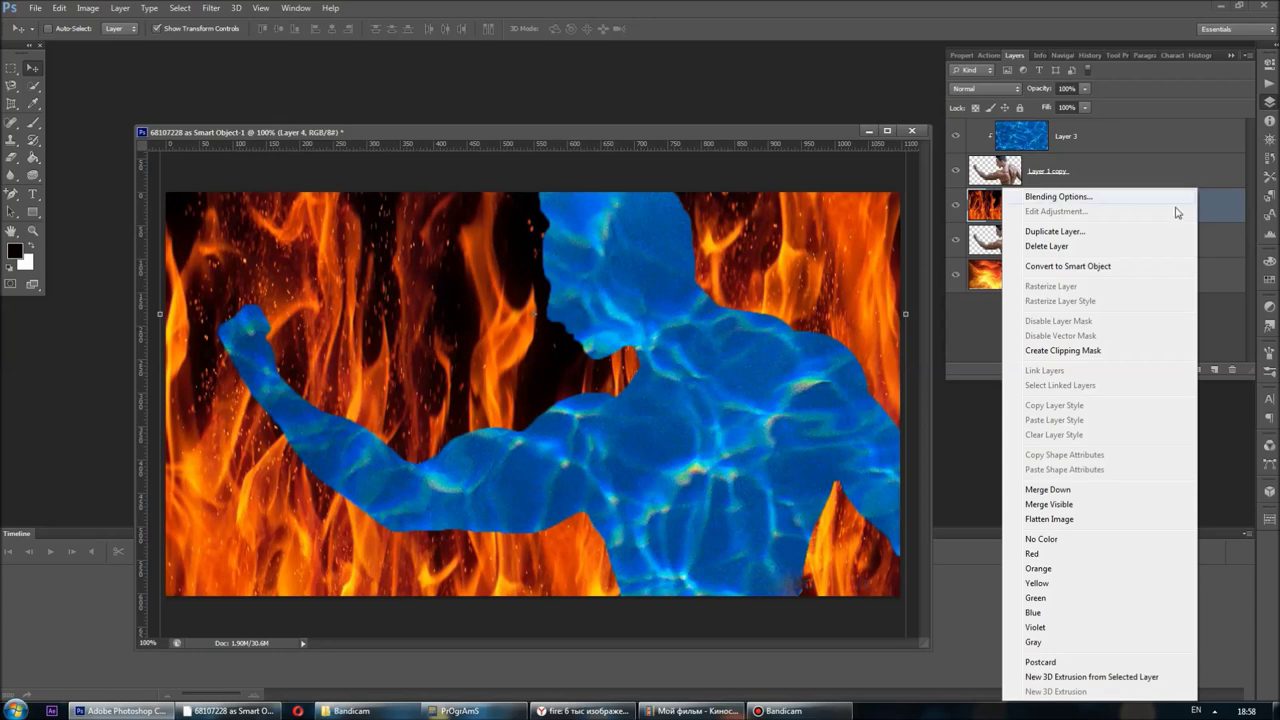
pyautogui.click(1113, 350)
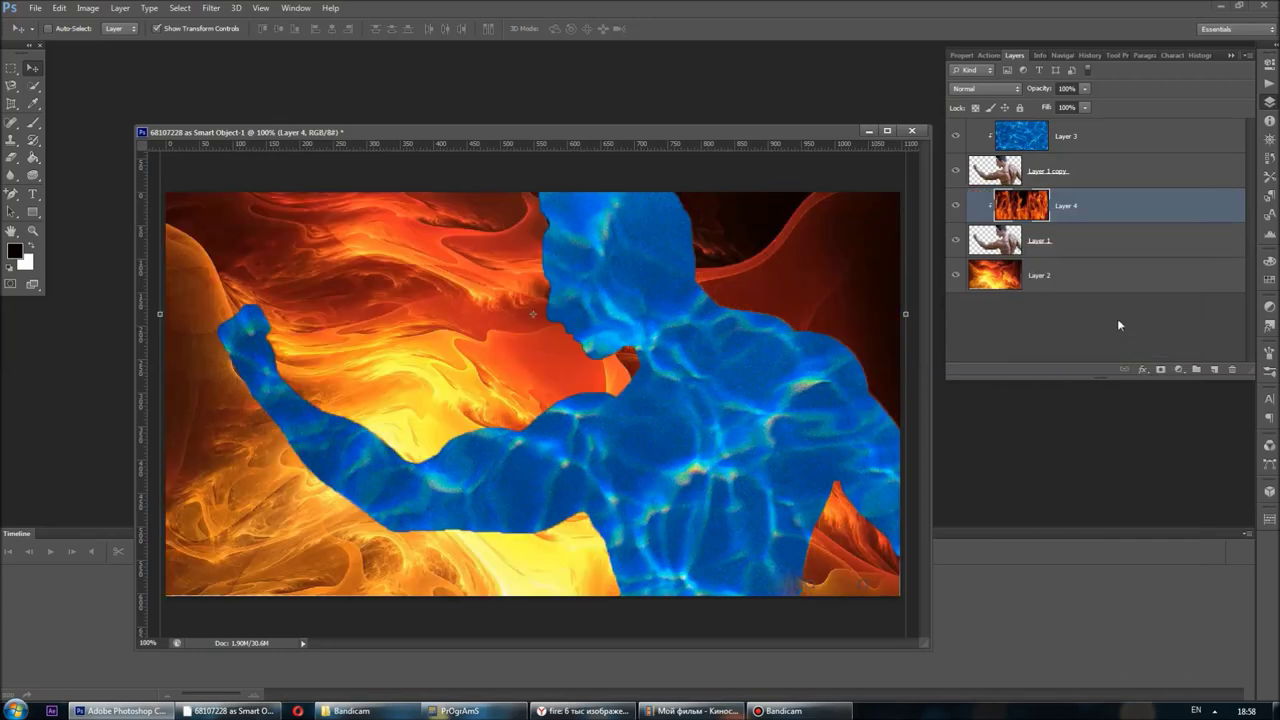
# Duplicate Layer 1 as Layer 1 copy 2 and move the copy below Layer 1
pyautogui.click(1021, 245)
pyautogui.rightClick(1008, 243)
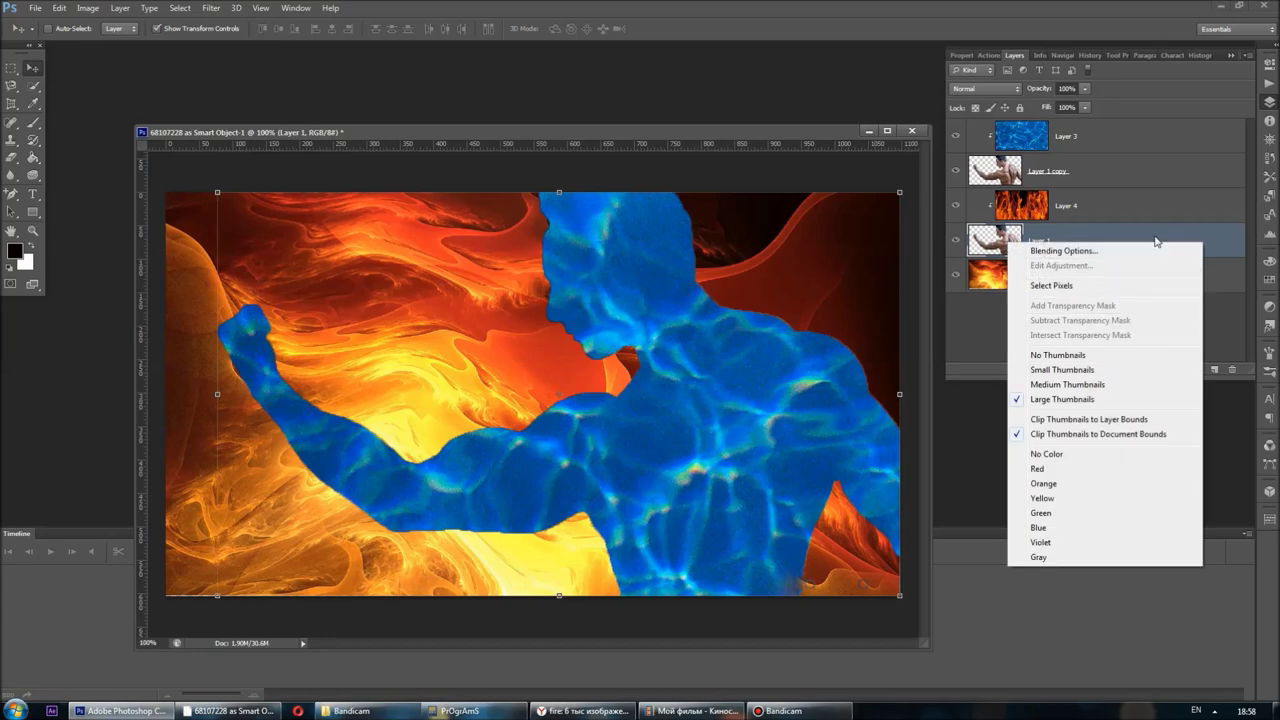
pyautogui.rightClick(1197, 235)
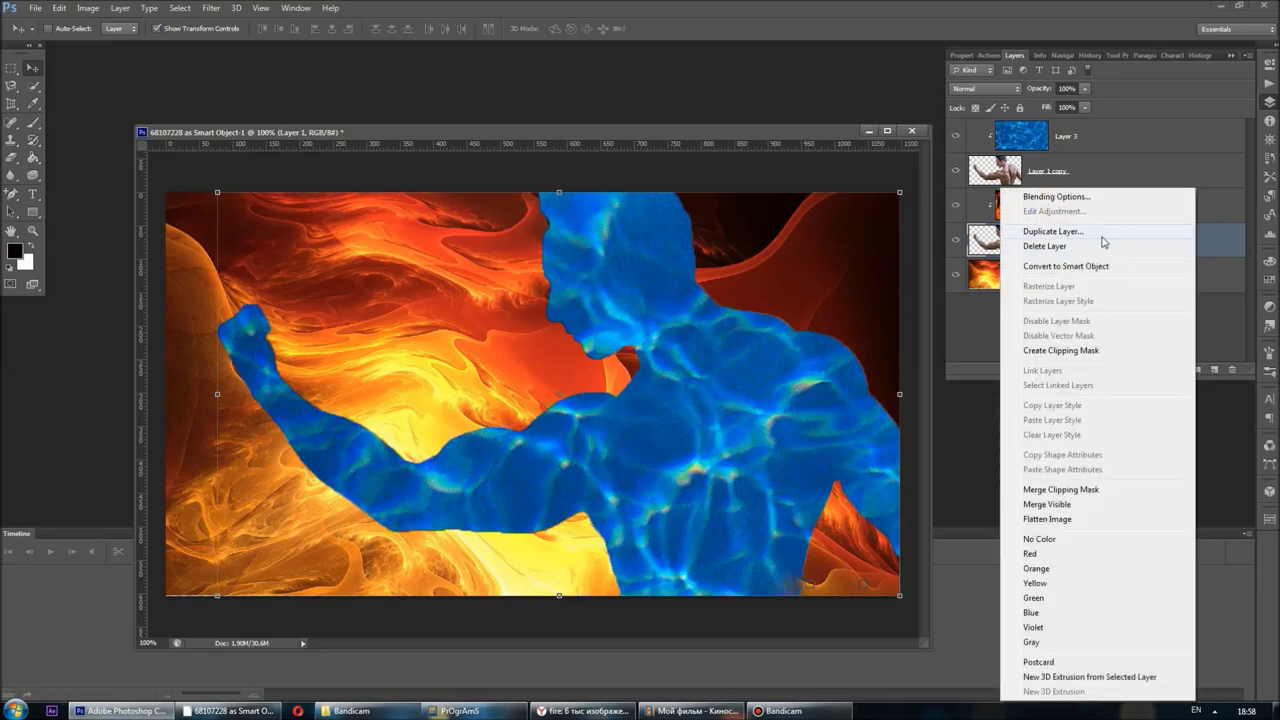
pyautogui.click(1104, 242)
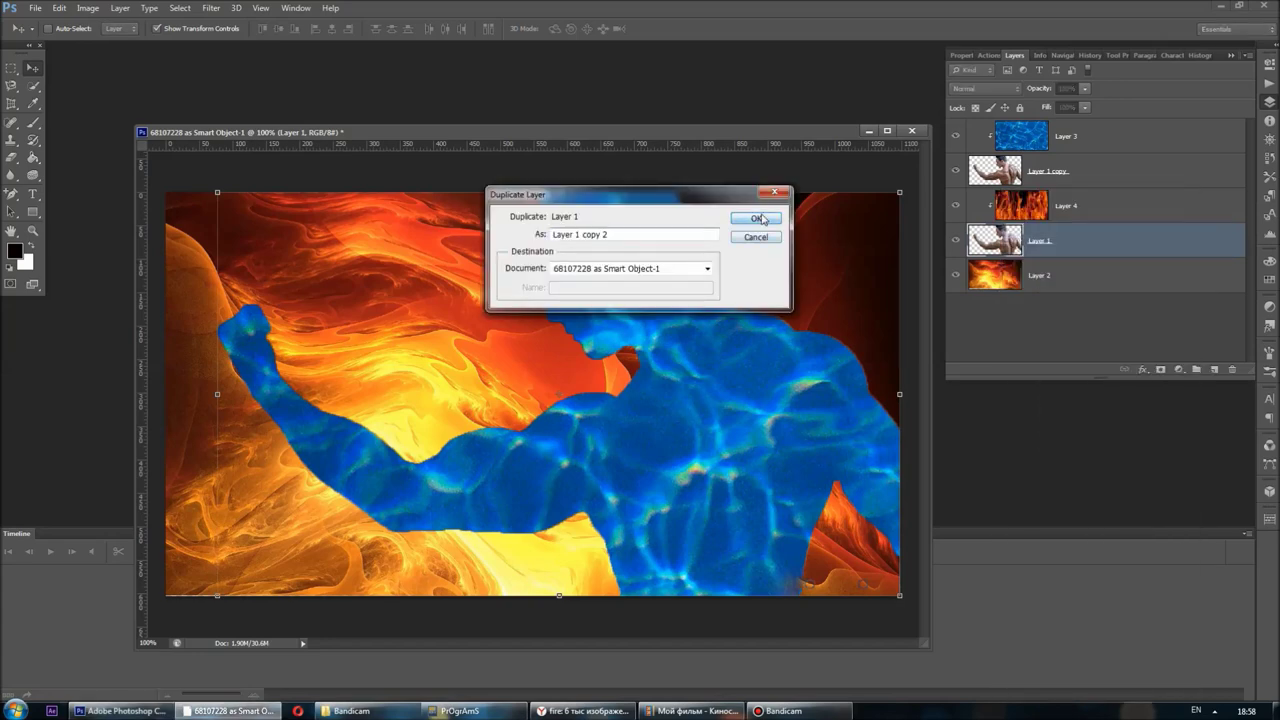
pyautogui.click(757, 213)
pyautogui.moveTo(1040, 240); pyautogui.dragTo(1035, 284)
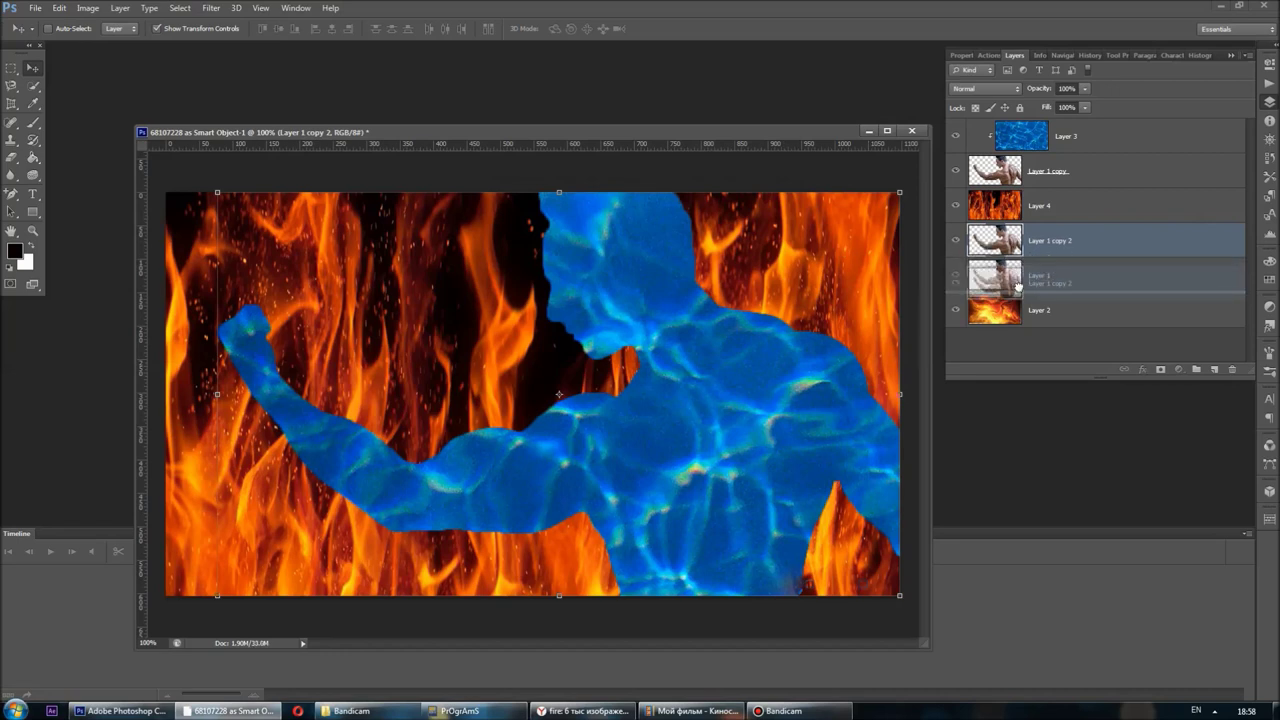
# Clip the flame Layer 4 to the figure layer beneath it
pyautogui.click(1055, 242)
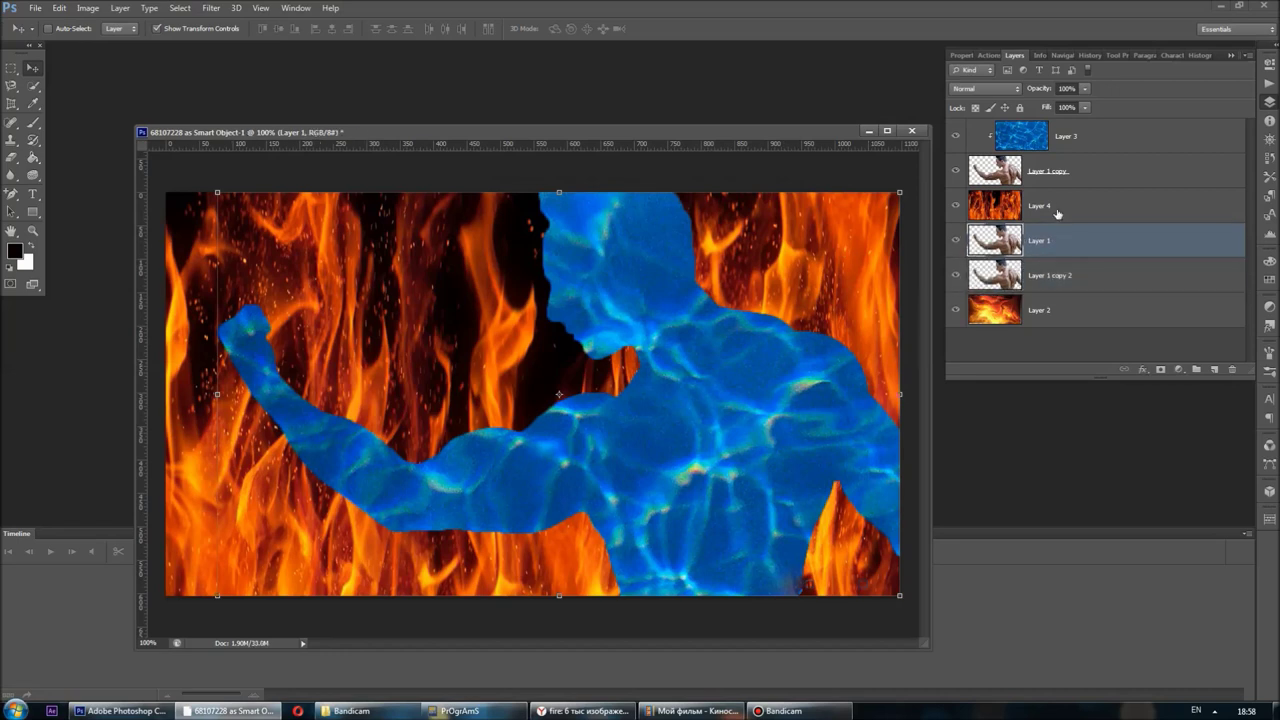
pyautogui.click(1055, 206)
pyautogui.rightClick(1077, 197)
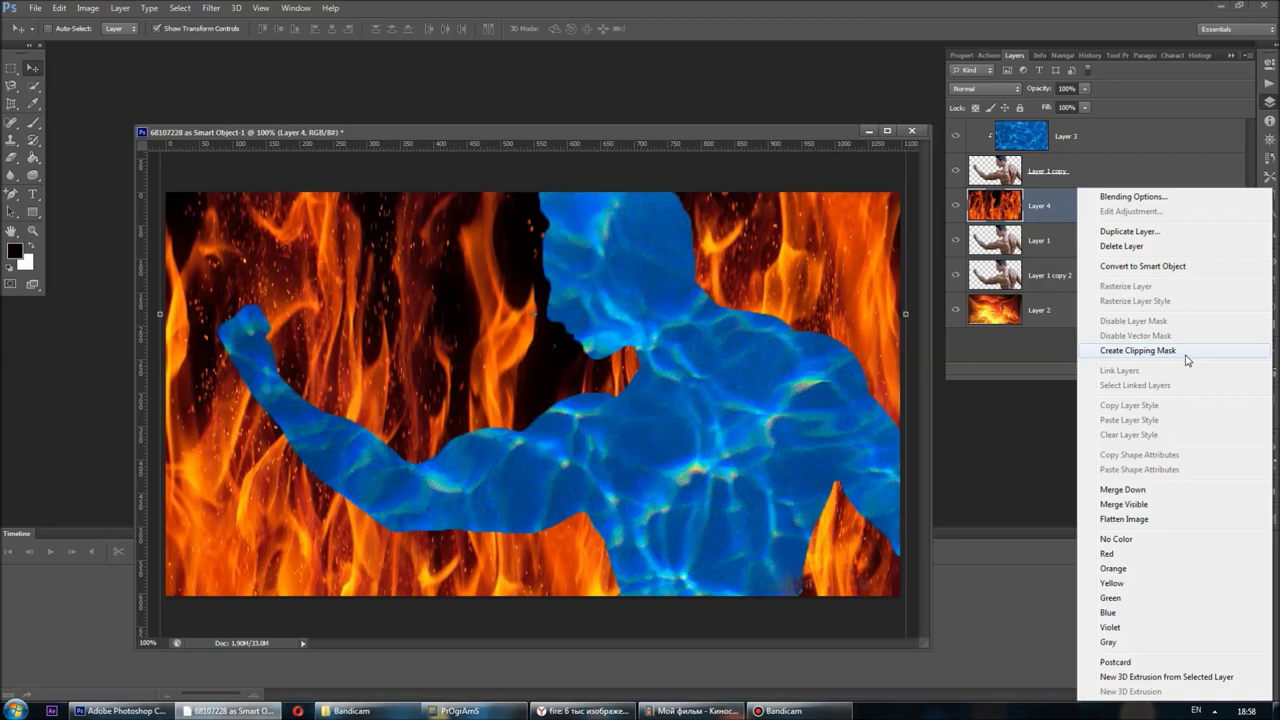
pyautogui.click(1138, 351)
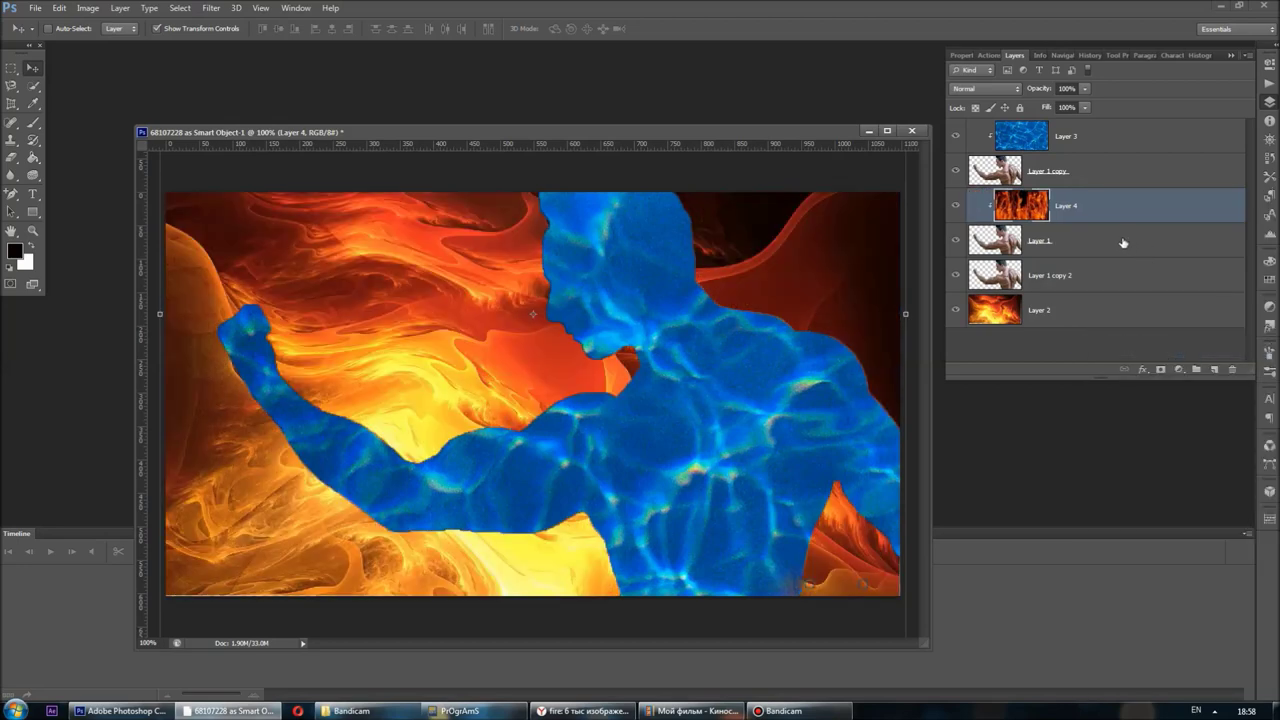
pyautogui.press('ctrl')
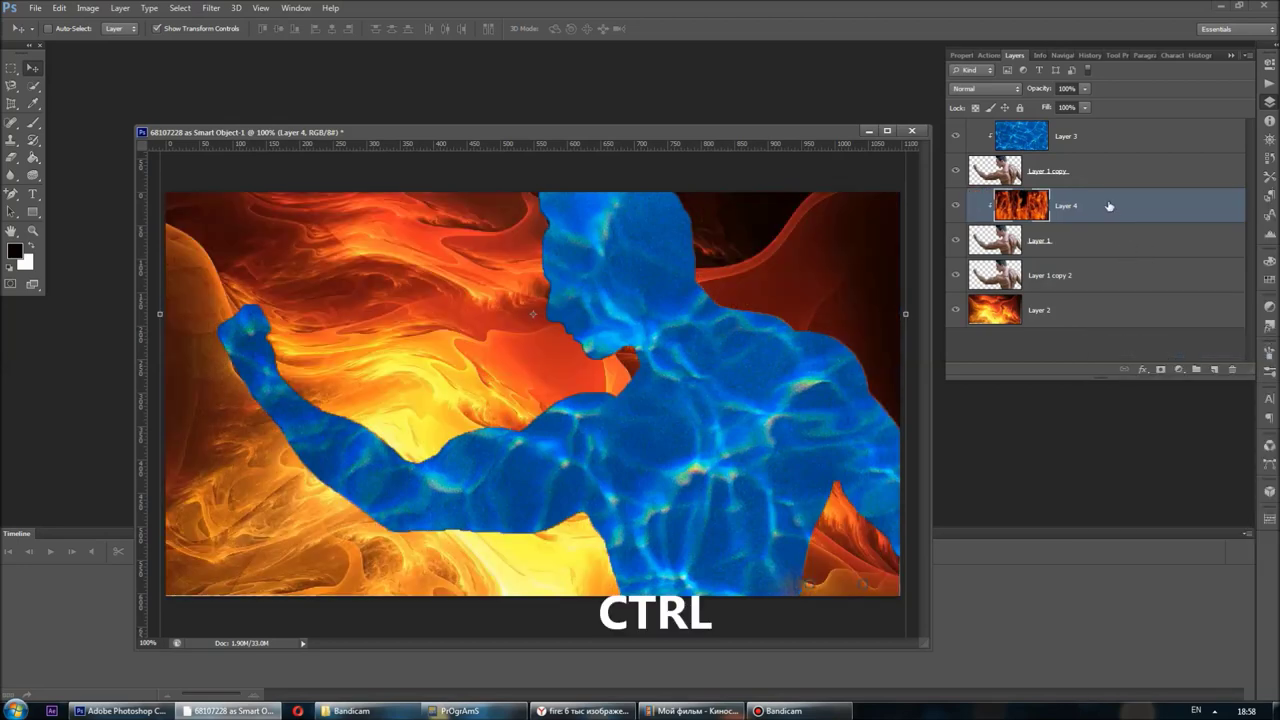
# Convert Layer 4 and Layer 1 into one smart object for the fire figure
pyautogui.keyDown('ctrl'); pyautogui.click(1114, 176); pyautogui.keyUp('ctrl')
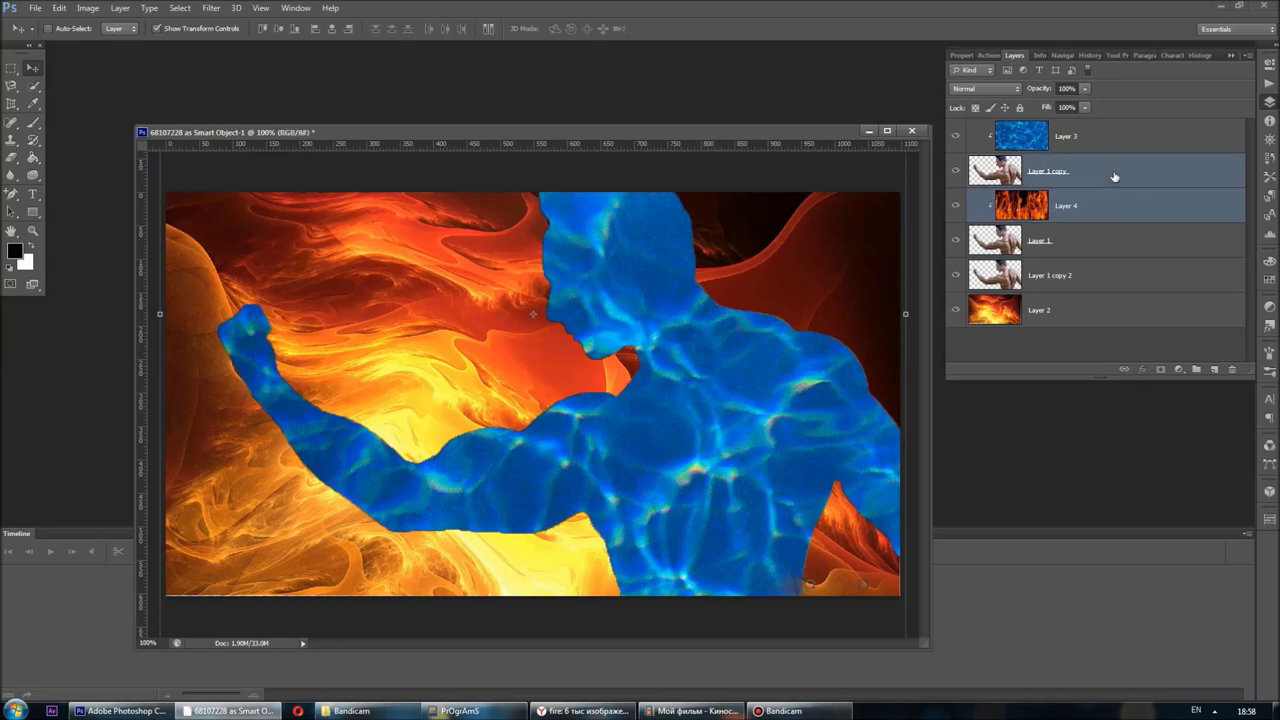
pyautogui.keyDown('ctrl'); pyautogui.click(1114, 176); pyautogui.keyUp('ctrl')
pyautogui.keyDown('ctrl'); pyautogui.click(1122, 247); pyautogui.keyUp('ctrl')
pyautogui.rightClick(1121, 247)
pyautogui.click(1064, 265)
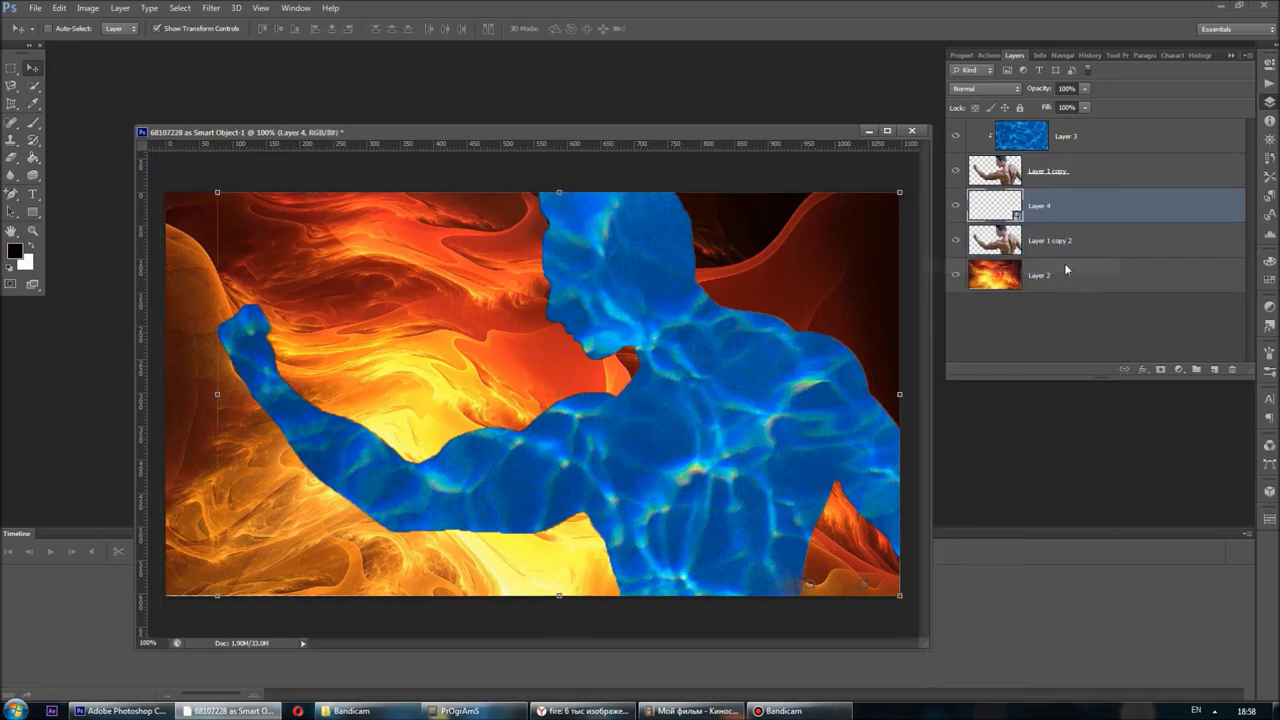
# Convert Layer 3 and Layer 1 copy into one smart object for the water figure
pyautogui.click(1114, 168)
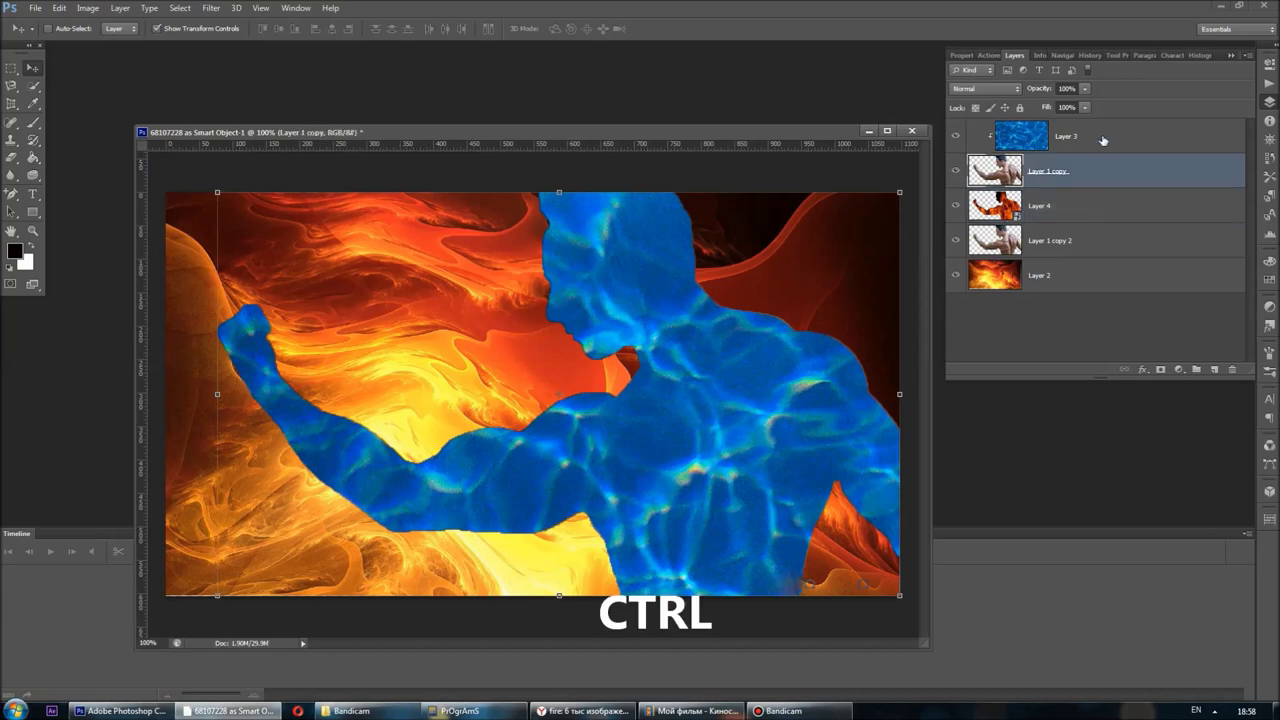
pyautogui.keyDown('ctrl'); pyautogui.click(1103, 140); pyautogui.keyUp('ctrl')
pyautogui.rightClick(1103, 140)
pyautogui.click(1151, 213)
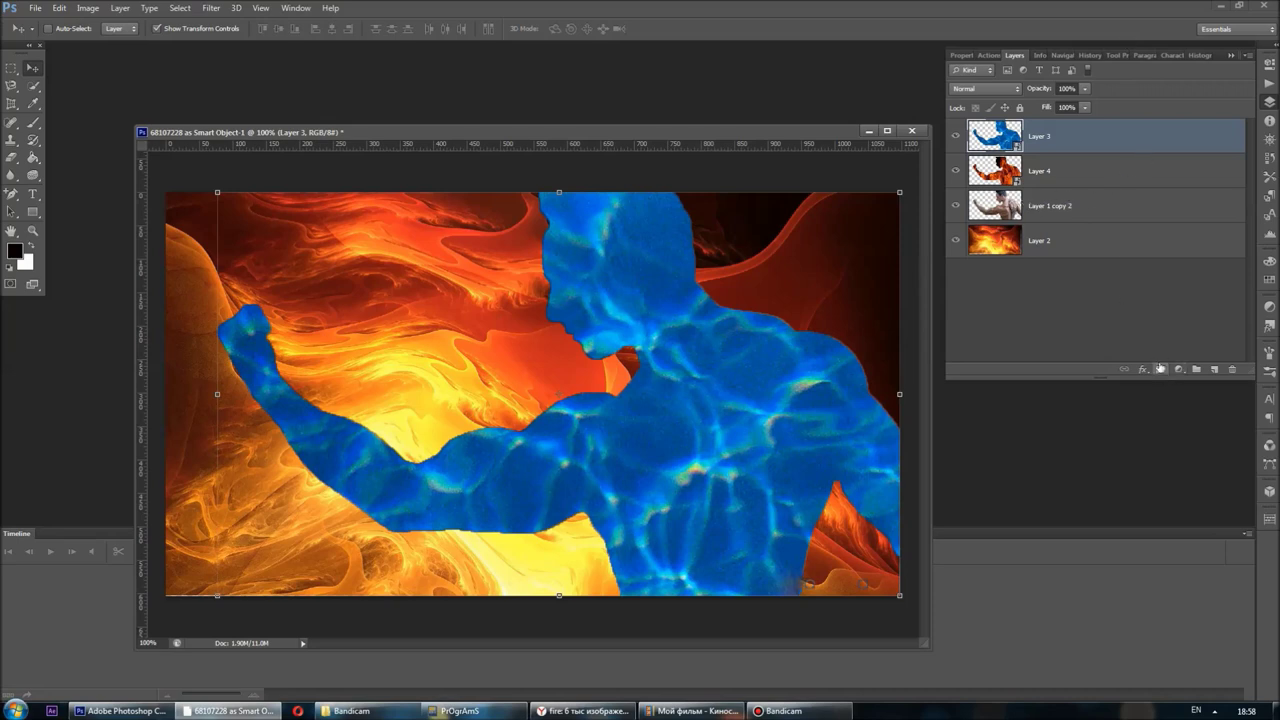
# Add a black hide-all mask to the water figure Layer 3
pyautogui.click(1076, 207)
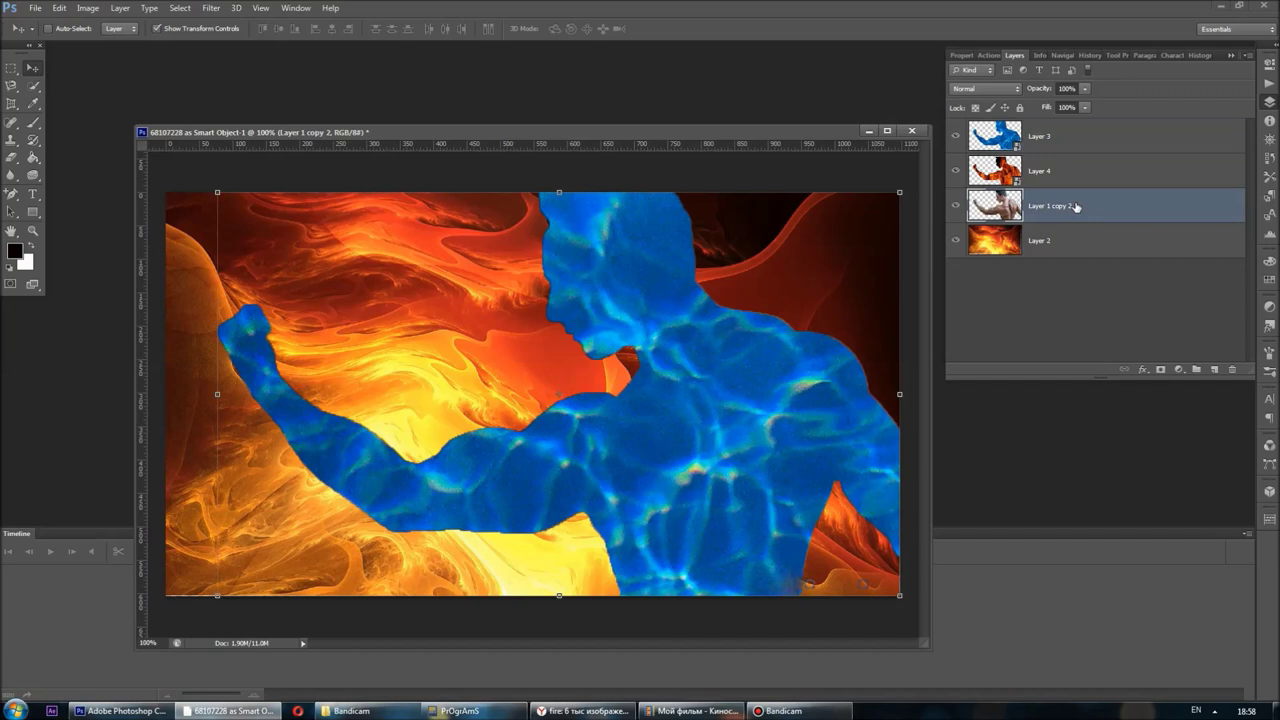
pyautogui.click(1090, 134)
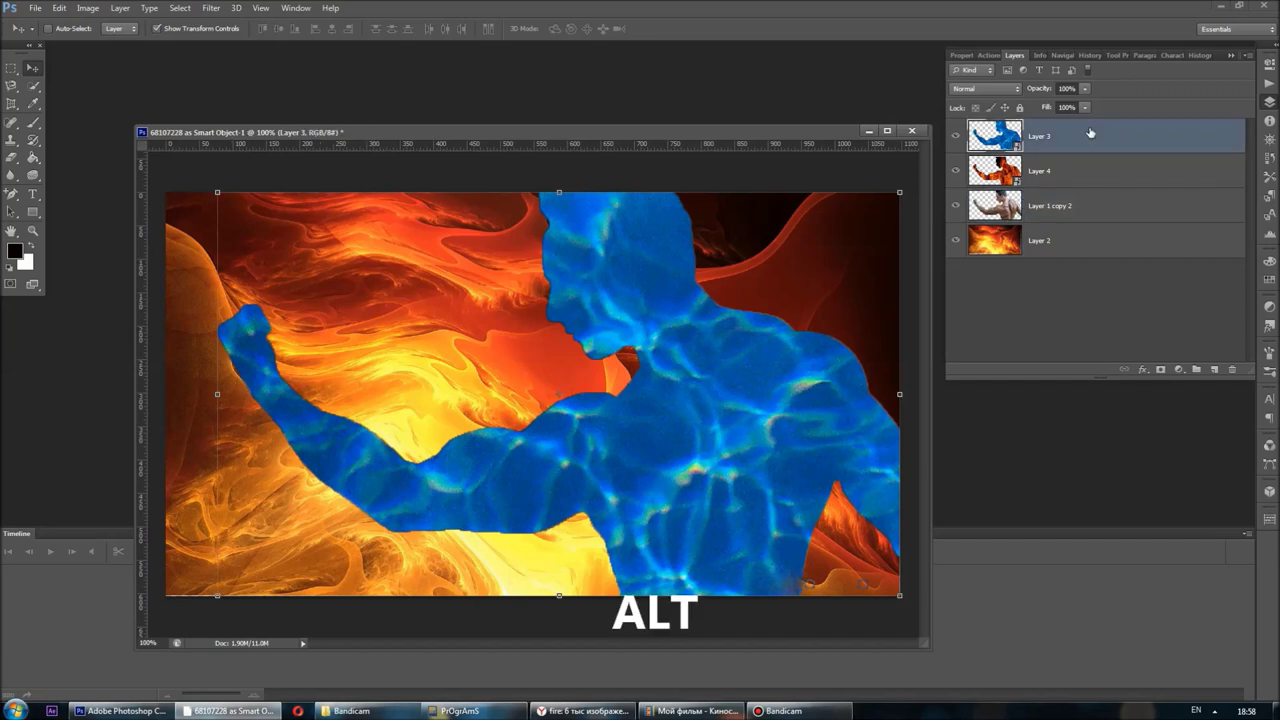
pyautogui.keyDown('alt'); pyautogui.click(1160, 370); pyautogui.keyUp('alt')
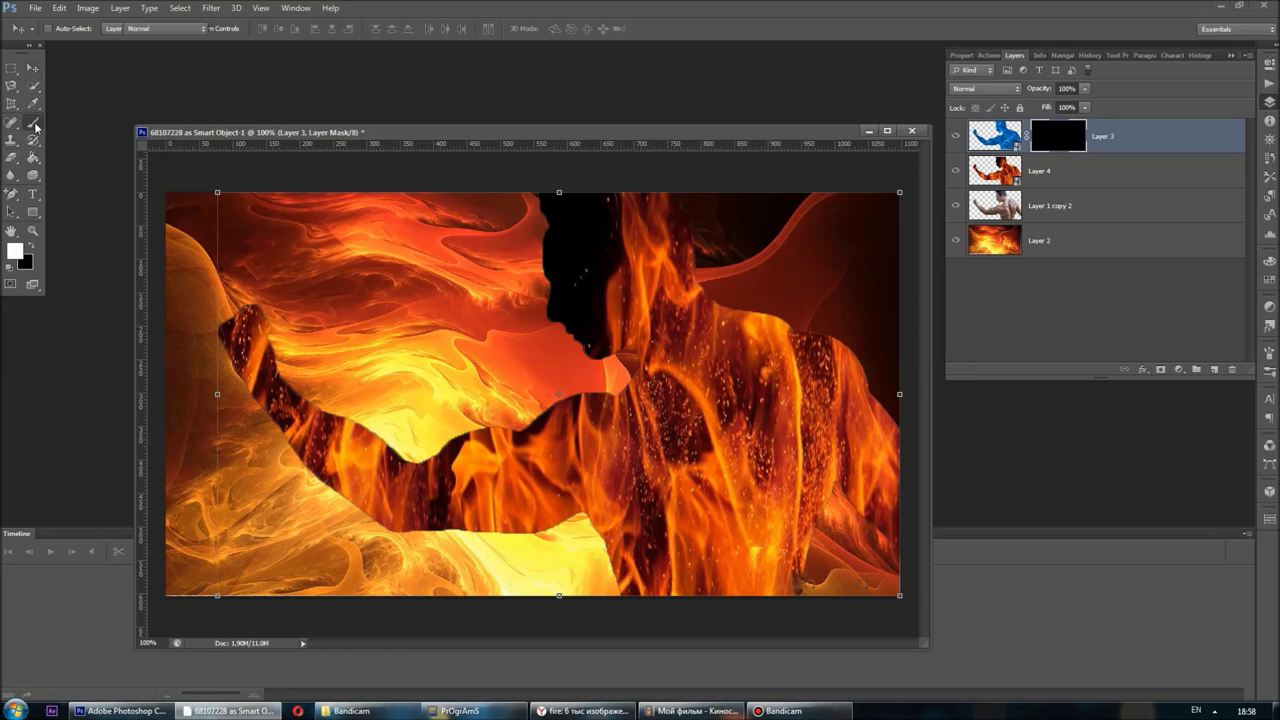
# Choose the Brush tool with a scattered texture brush preset
pyautogui.click(36, 127)
pyautogui.click(88, 80)
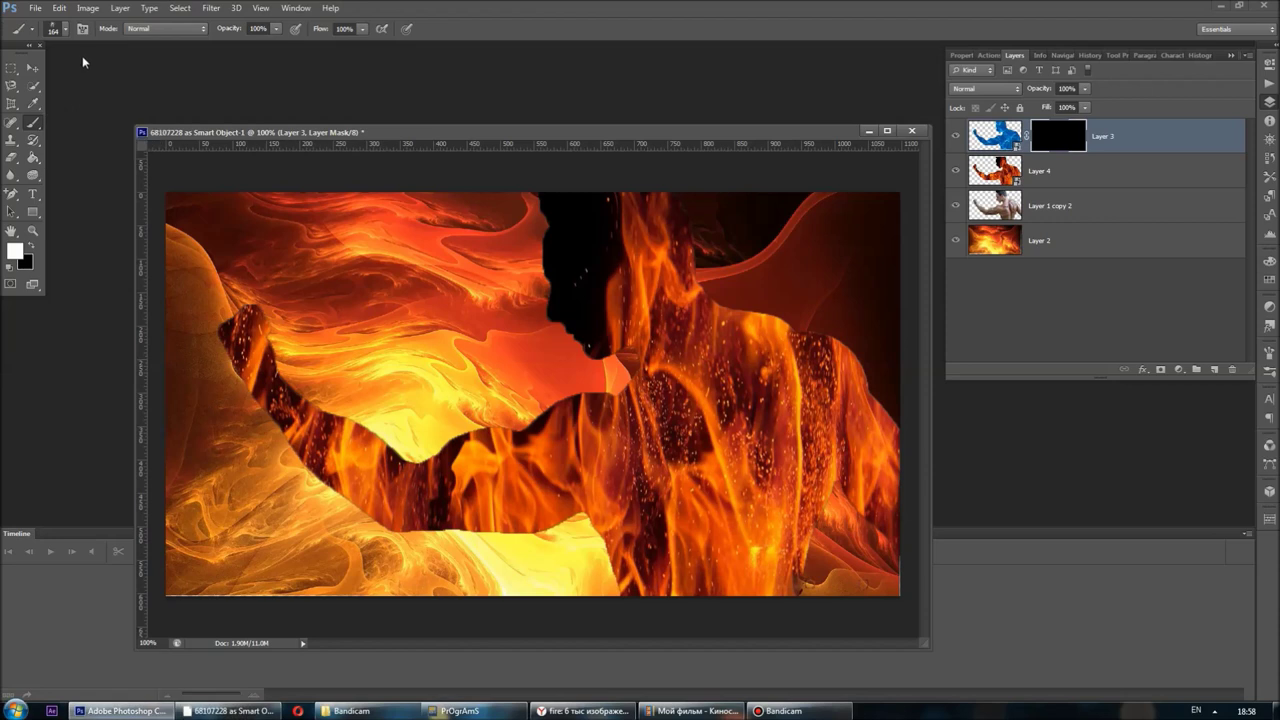
pyautogui.click(64, 30)
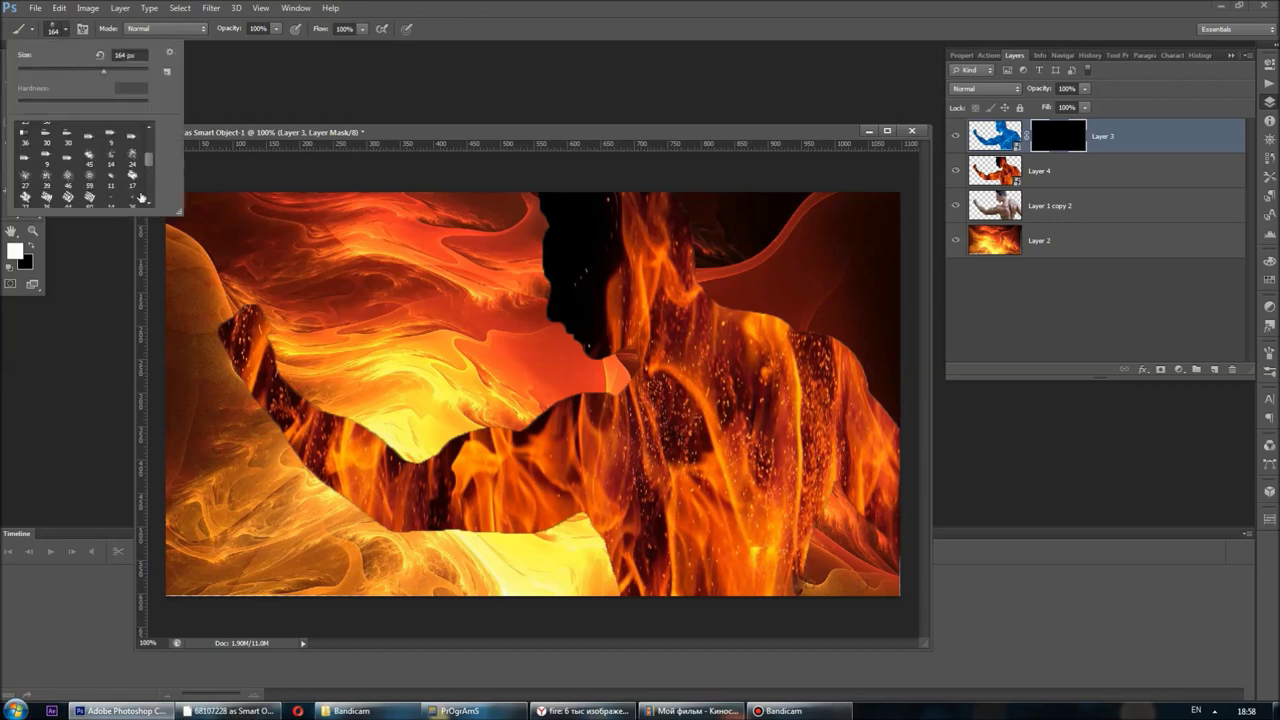
pyautogui.scroll(2, 151, 161)
pyautogui.click(111, 163)
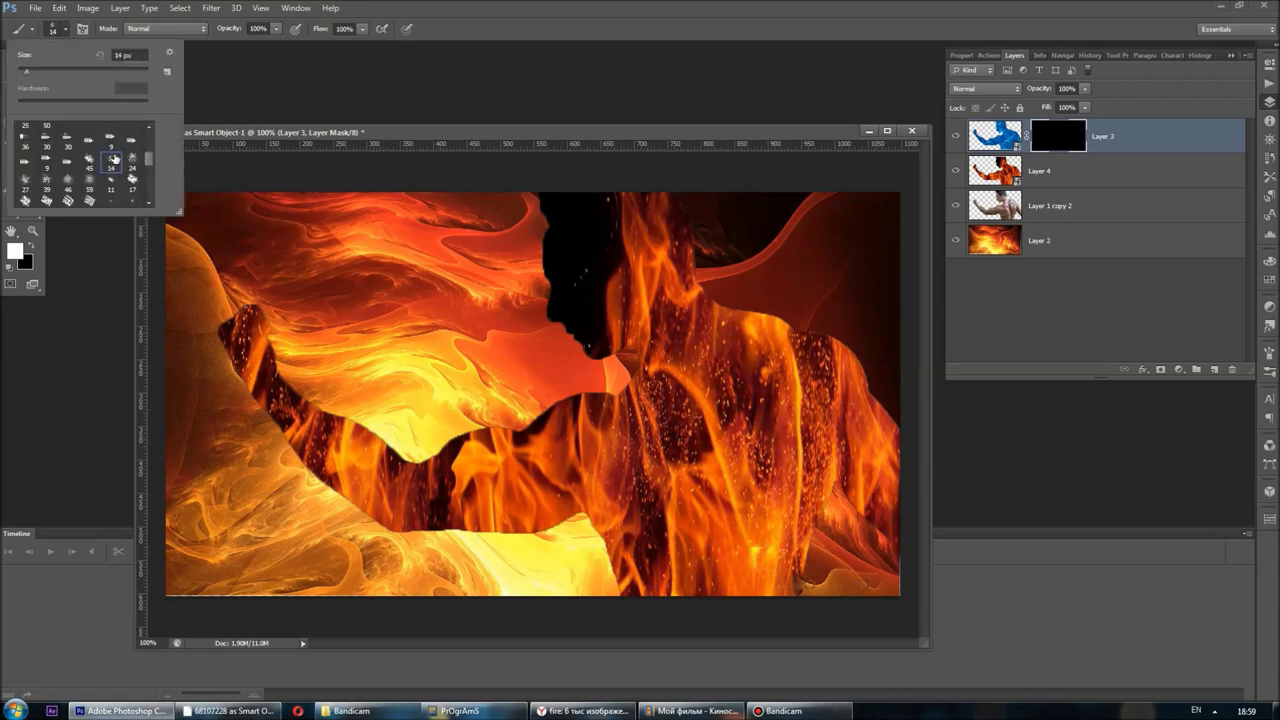
# Paint scattered blue patches into Layer 3's mask, then give Layer 4 a hide-all mask
pyautogui.press('Return')
pyautogui.moveTo(655, 320)
pyautogui.mouseDown()
pyautogui.moveTo(760, 390)
pyautogui.moveTo(820, 500)
pyautogui.moveTo(582, 510)
pyautogui.moveTo(262, 372)
pyautogui.moveTo(690, 420)
pyautogui.moveTo(765, 335)
pyautogui.moveTo(598, 225)
pyautogui.mouseUp()
pyautogui.click(1046, 176)
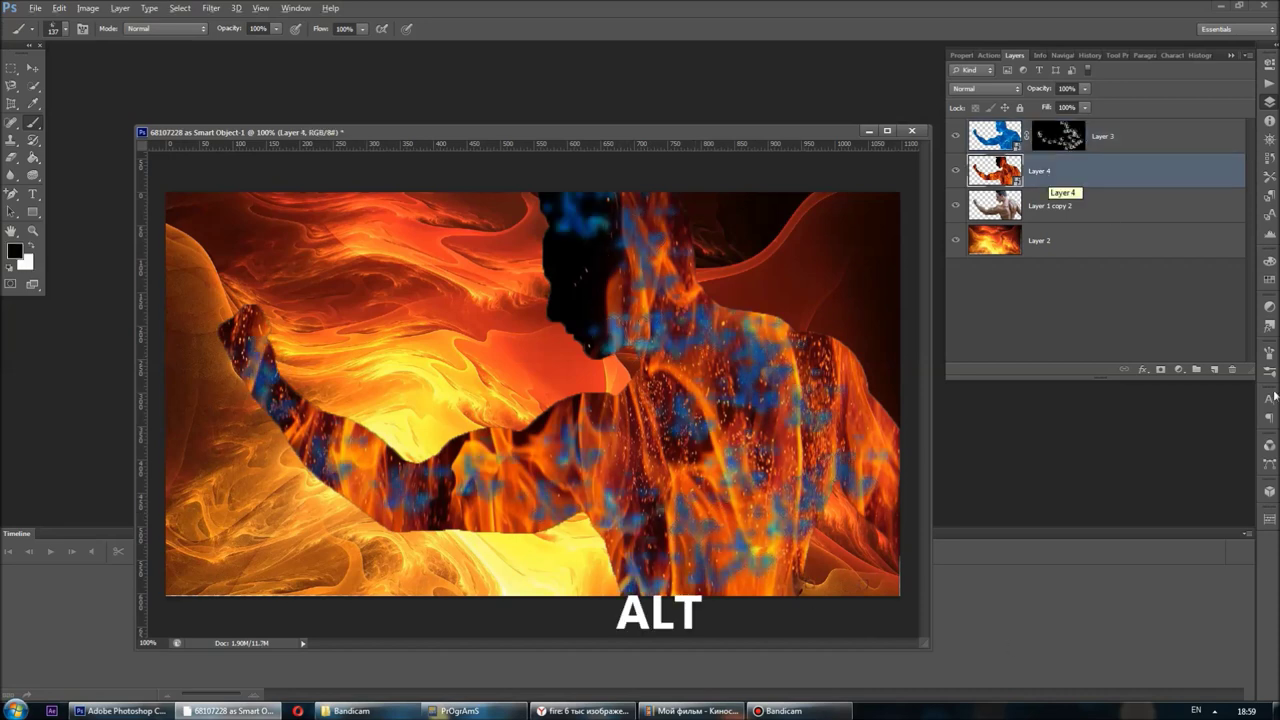
pyautogui.keyDown('alt'); pyautogui.click(1159, 371); pyautogui.keyUp('alt')
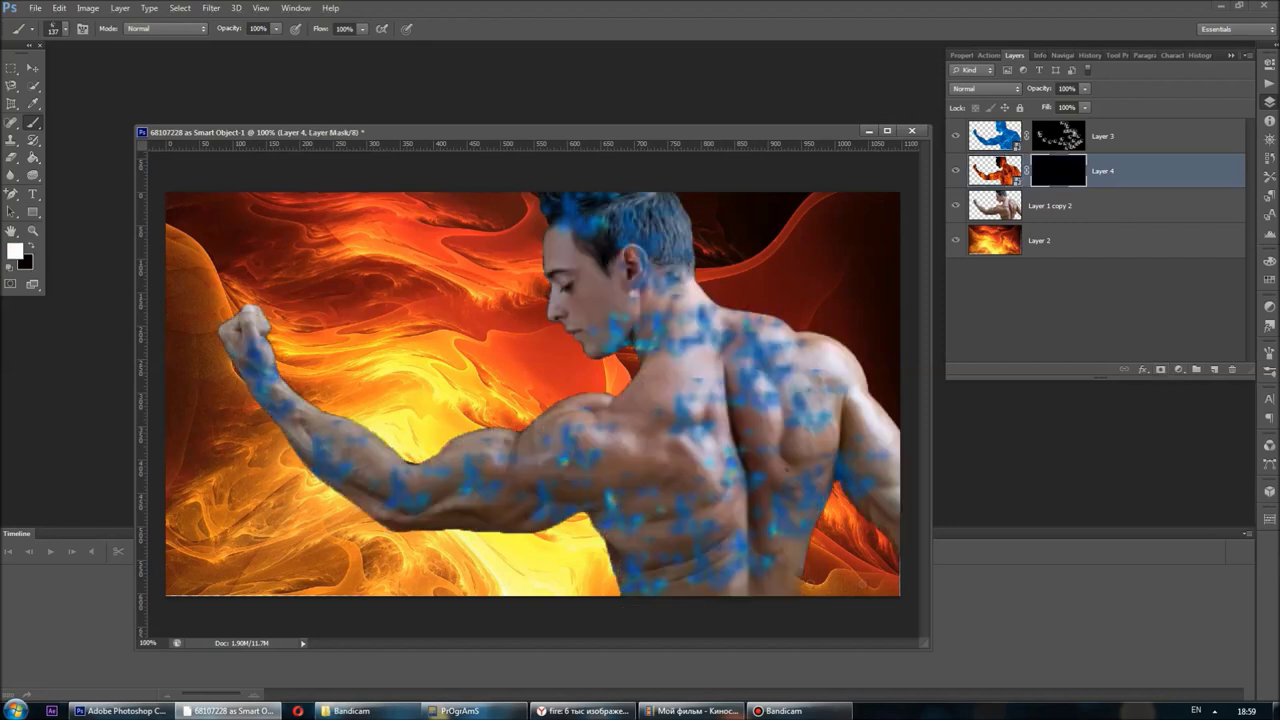
# Resize the brush and reveal fire over the fist, arm, face, head and back
pyautogui.click(66, 33)
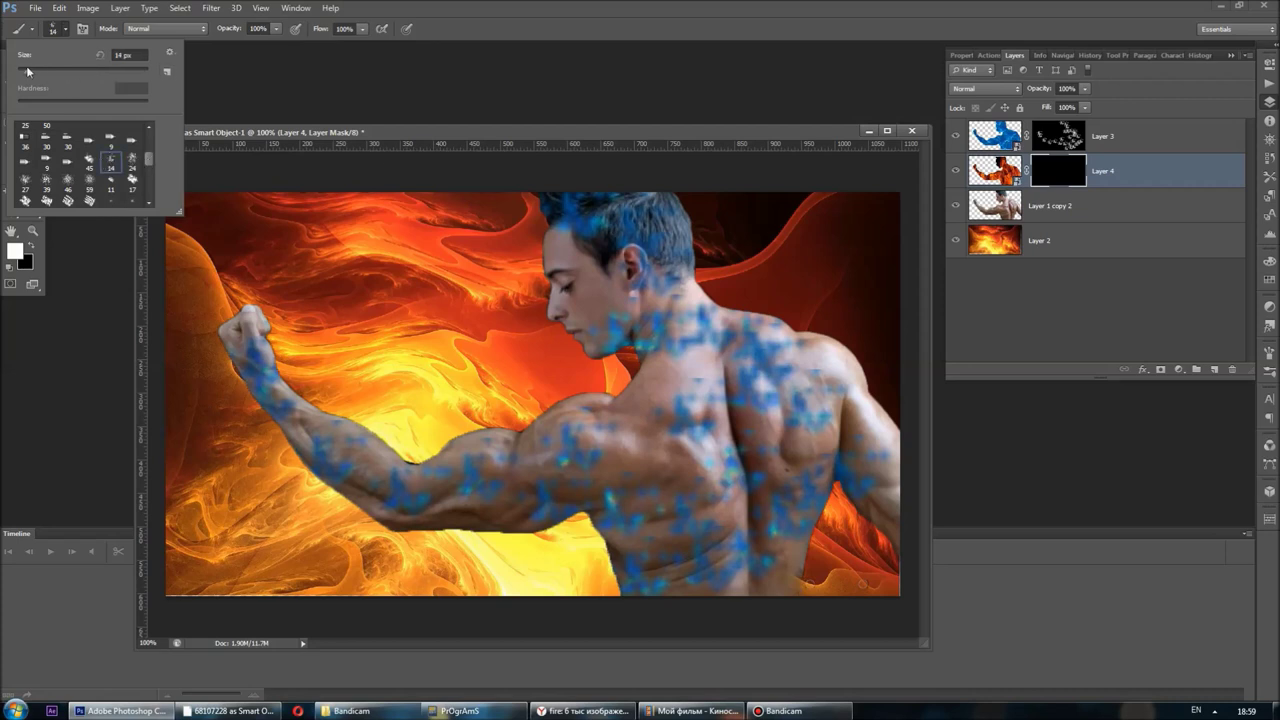
pyautogui.moveTo(22, 72); pyautogui.dragTo(30, 74)
pyautogui.click(245, 330)
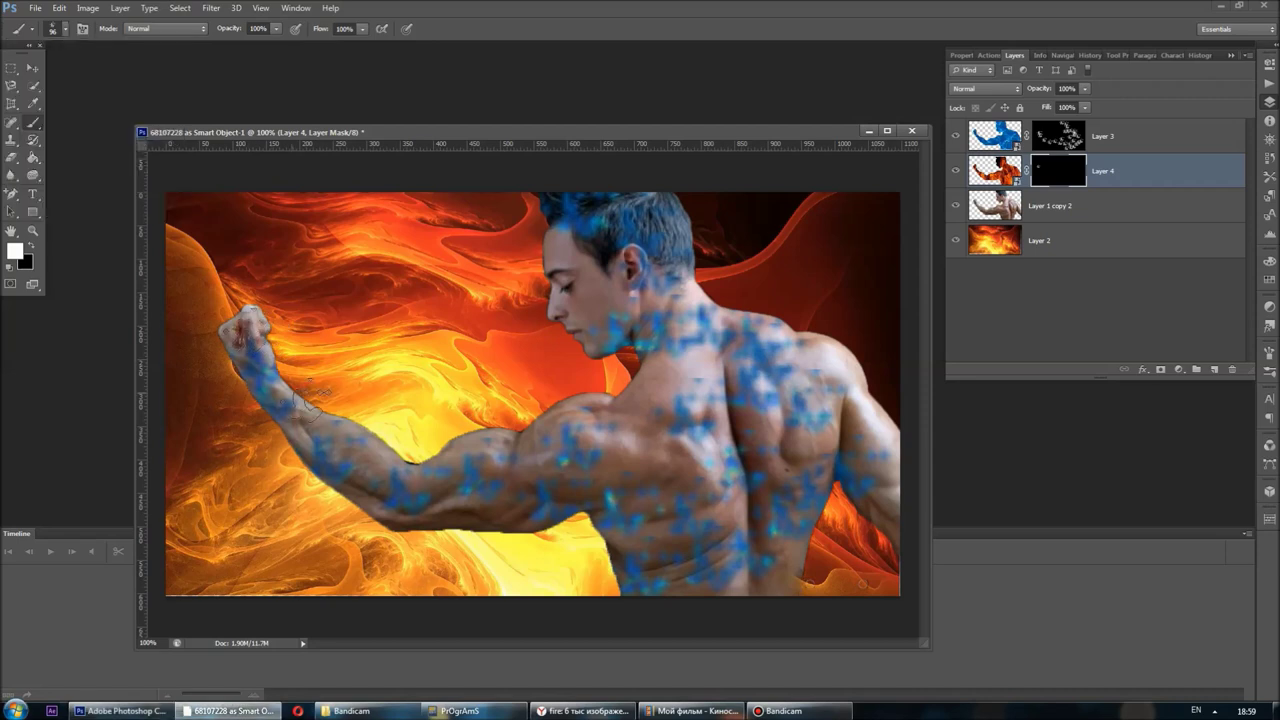
pyautogui.moveTo(380, 465)
pyautogui.mouseDown()
pyautogui.moveTo(400, 480)
pyautogui.moveTo(530, 460)
pyautogui.moveTo(600, 330)
pyautogui.moveTo(665, 260)
pyautogui.mouseUp()
pyautogui.moveTo(650, 210)
pyautogui.mouseDown()
pyautogui.moveTo(565, 240)
pyautogui.moveTo(820, 390)
pyautogui.moveTo(680, 480)
pyautogui.mouseUp()
pyautogui.moveTo(585, 484)
pyautogui.mouseDown()
pyautogui.moveTo(688, 374)
pyautogui.moveTo(770, 598)
pyautogui.moveTo(722, 493)
pyautogui.mouseUp()
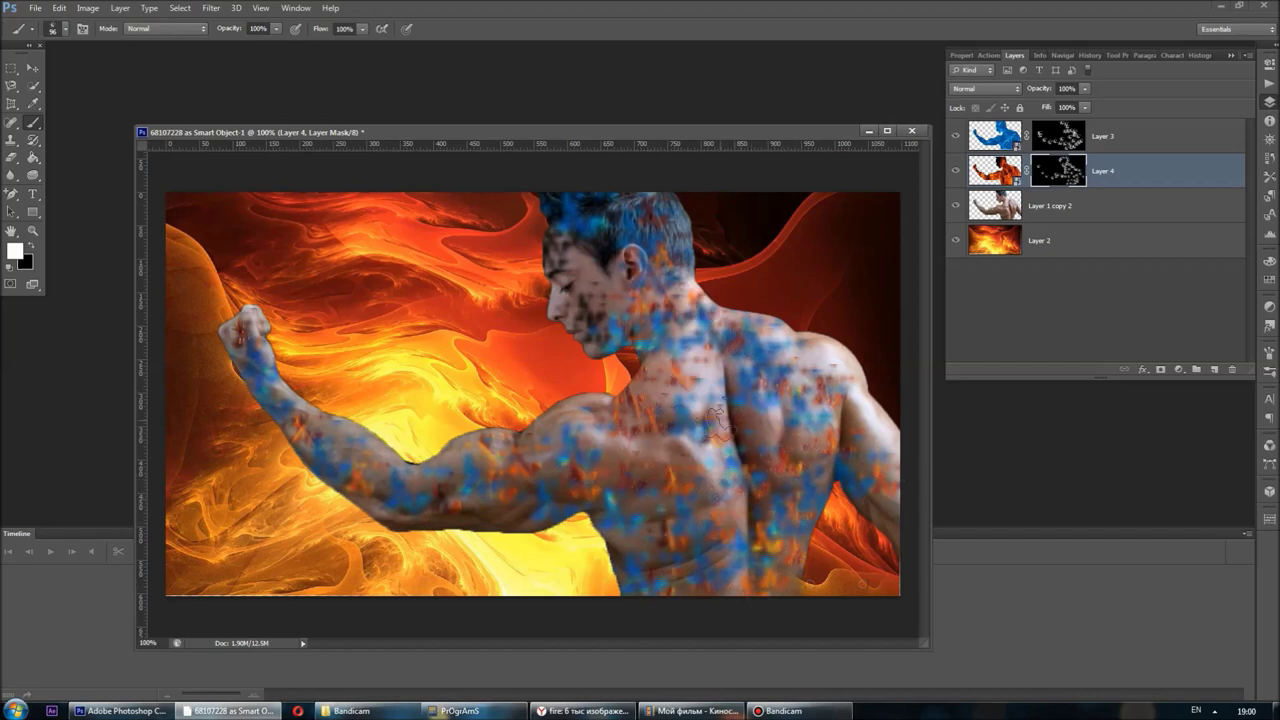
# With a 100 px brush, reveal more fire over fist, hair and chest, plus more blue
pyautogui.click(65, 28)
pyautogui.moveTo(110, 70); pyautogui.dragTo(68, 72)
pyautogui.click(600, 232)
pyautogui.moveTo(600, 232)
pyautogui.mouseDown()
pyautogui.moveTo(690, 336)
pyautogui.moveTo(772, 505)
pyautogui.moveTo(650, 464)
pyautogui.mouseUp()
pyautogui.moveTo(463, 489)
pyautogui.mouseDown()
pyautogui.moveTo(245, 330)
pyautogui.moveTo(300, 410)
pyautogui.moveTo(435, 500)
pyautogui.mouseUp()
pyautogui.moveTo(665, 205)
pyautogui.mouseDown()
pyautogui.moveTo(680, 275)
pyautogui.moveTo(705, 300)
pyautogui.moveTo(850, 380)
pyautogui.moveTo(885, 500)
pyautogui.mouseUp()
pyautogui.moveTo(712, 600)
pyautogui.mouseDown()
pyautogui.moveTo(615, 540)
pyautogui.moveTo(555, 420)
pyautogui.moveTo(400, 464)
pyautogui.moveTo(455, 515)
pyautogui.mouseUp()
pyautogui.moveTo(675, 432)
pyautogui.mouseDown()
pyautogui.moveTo(830, 365)
pyautogui.moveTo(610, 203)
pyautogui.moveTo(565, 235)
pyautogui.moveTo(630, 320)
pyautogui.moveTo(585, 330)
pyautogui.moveTo(780, 345)
pyautogui.moveTo(745, 310)
pyautogui.moveTo(685, 310)
pyautogui.mouseUp()
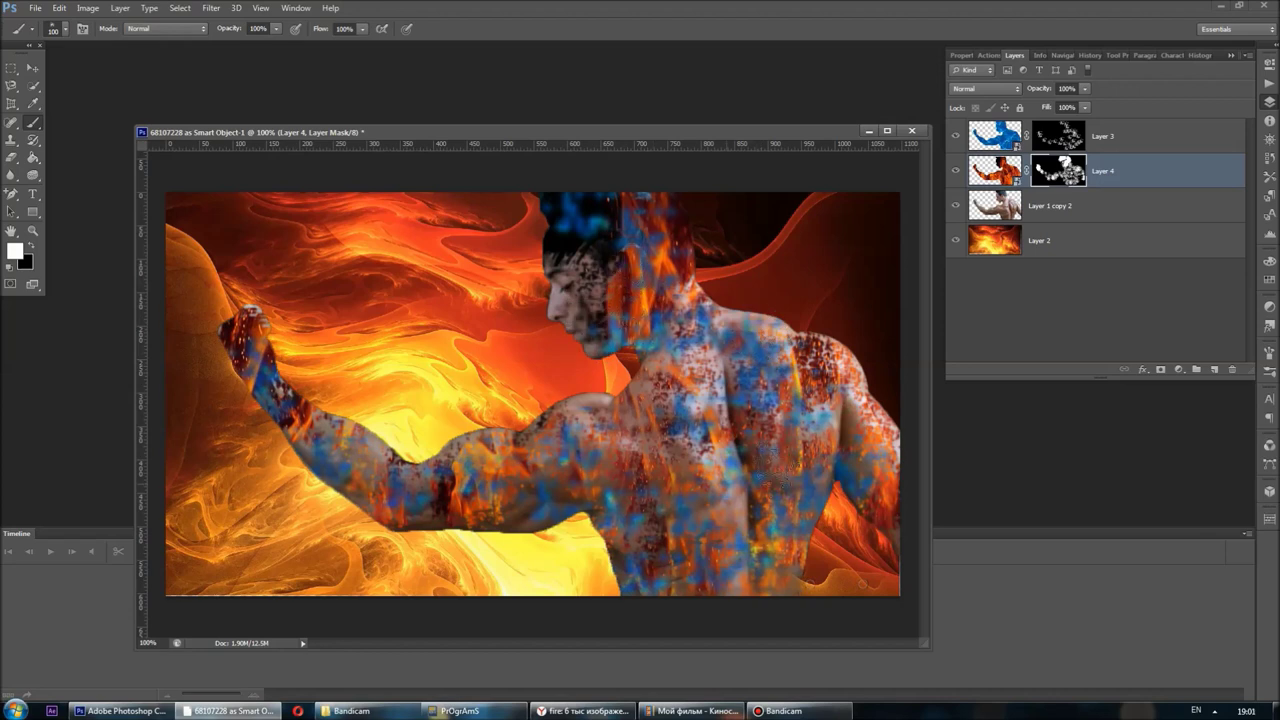
pyautogui.hotkey('alt', ']')
pyautogui.moveTo(718, 504)
pyautogui.mouseDown()
pyautogui.moveTo(640, 390)
pyautogui.moveTo(358, 428)
pyautogui.moveTo(710, 462)
pyautogui.moveTo(700, 296)
pyautogui.mouseUp()
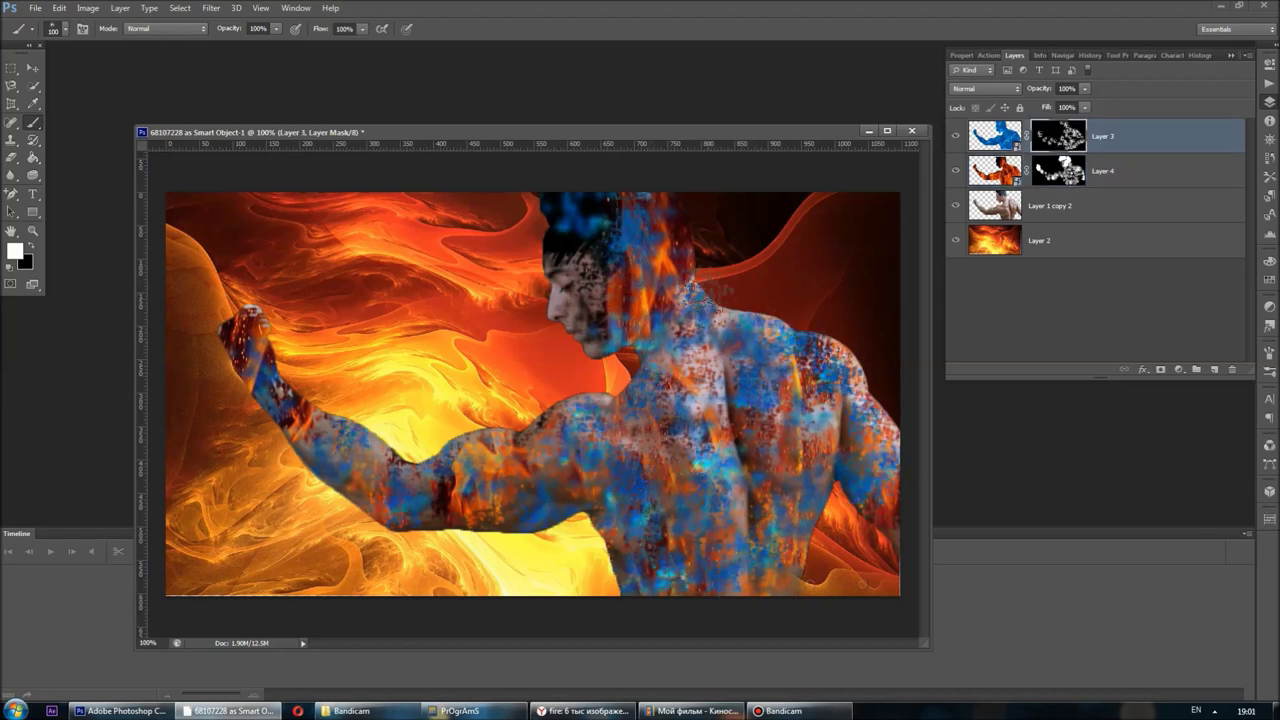
# Reveal a little more fire on the upper arm, then try merging the figure layers and undo
pyautogui.click(1088, 178)
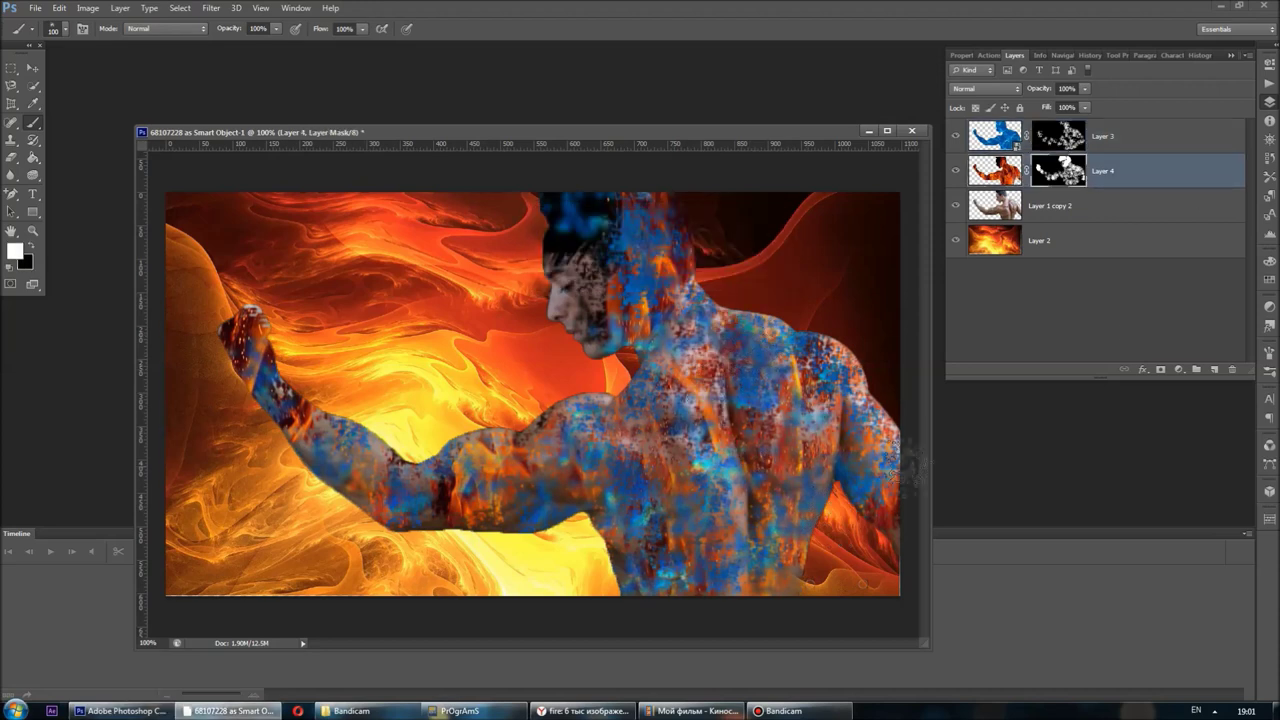
pyautogui.moveTo(412, 470); pyautogui.dragTo(318, 408)
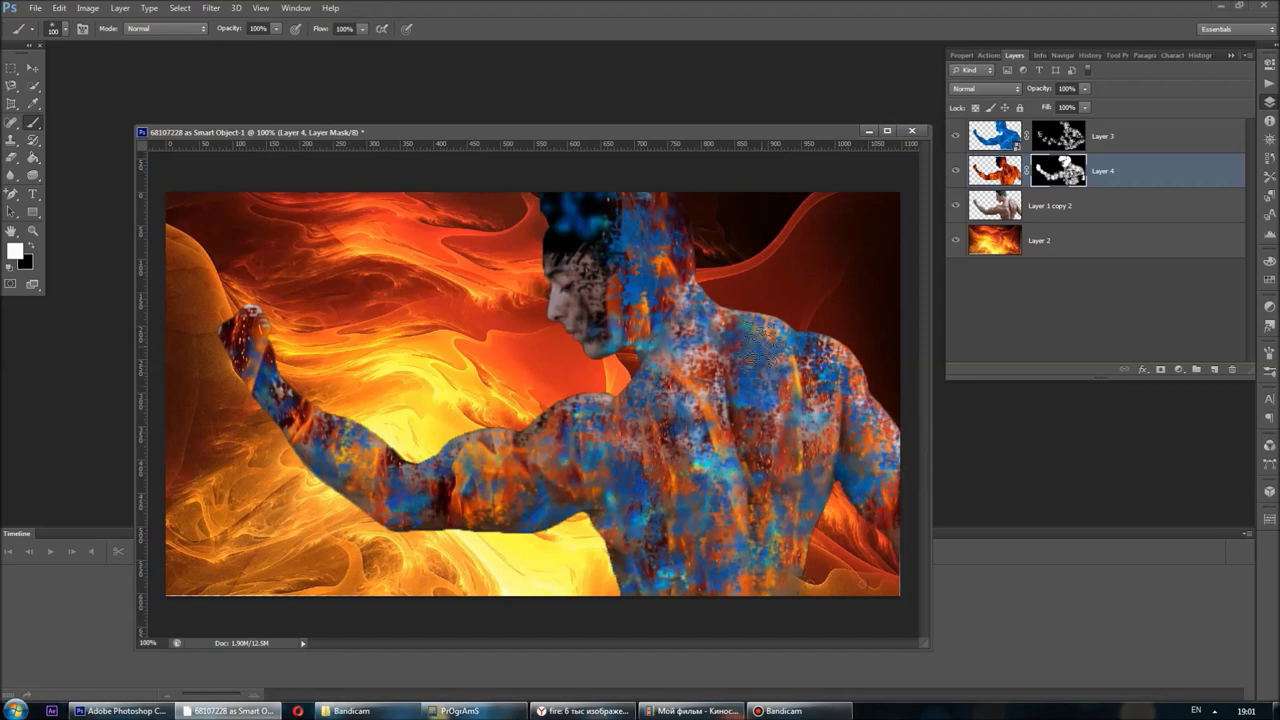
pyautogui.keyDown('shift'); pyautogui.click(1140, 205); pyautogui.keyUp('shift')
pyautogui.keyDown('ctrl'); pyautogui.click(1137, 135); pyautogui.keyUp('ctrl')
pyautogui.rightClick(1137, 135)
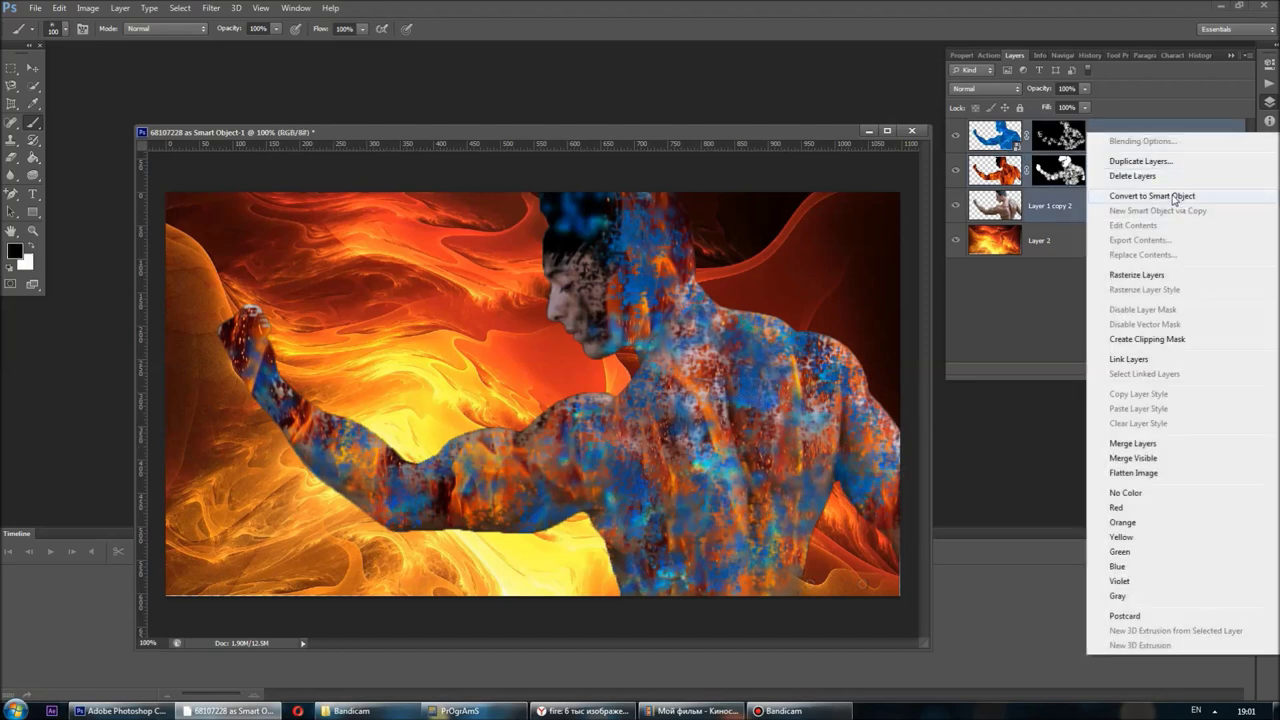
pyautogui.click(1180, 460)
pyautogui.hotkey('ctrl', 'z')
# Swap colours and reveal more blue on the shoulder and lower back
pyautogui.press('x')
pyautogui.moveTo(825, 340)
pyautogui.mouseDown()
pyautogui.moveTo(860, 385)
pyautogui.moveTo(785, 575)
pyautogui.moveTo(630, 560)
pyautogui.moveTo(600, 424)
pyautogui.moveTo(380, 452)
pyautogui.moveTo(530, 442)
pyautogui.mouseUp()
pyautogui.hotkey('alt', '[')
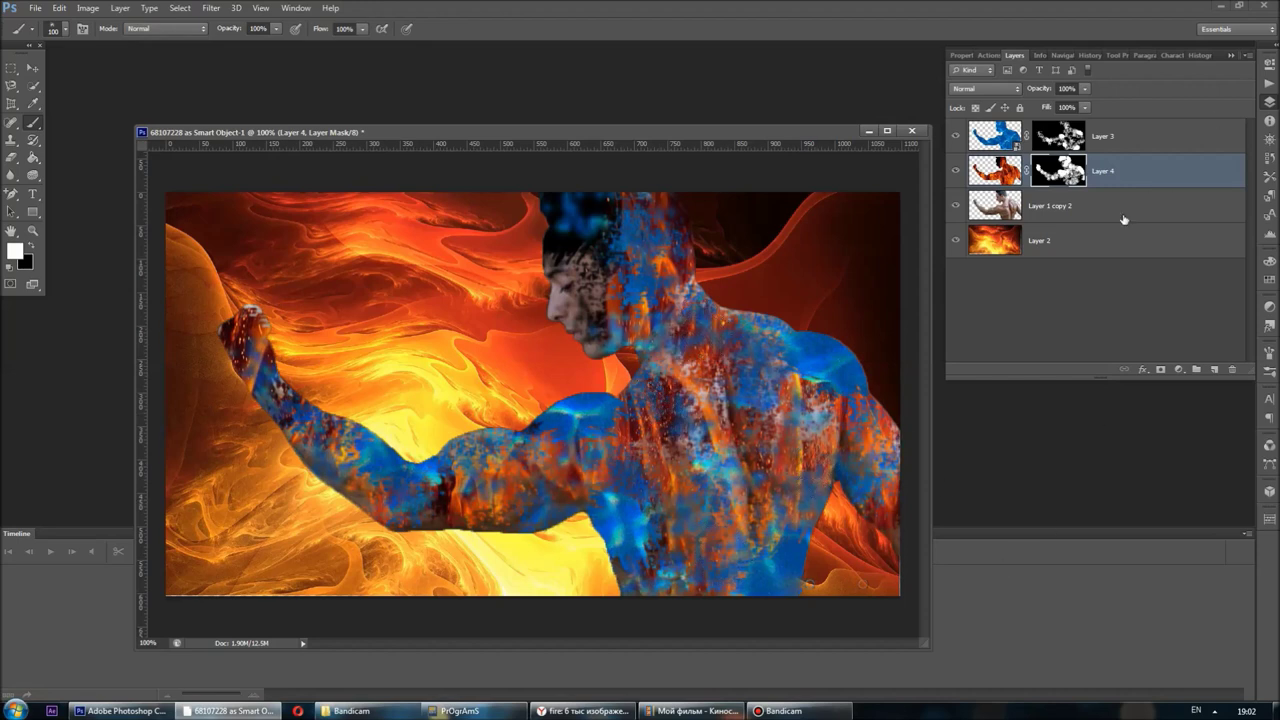
# Convert Layer 3, Layer 4 and Layer 1 copy 2 into one smart object
pyautogui.click(1058, 140)
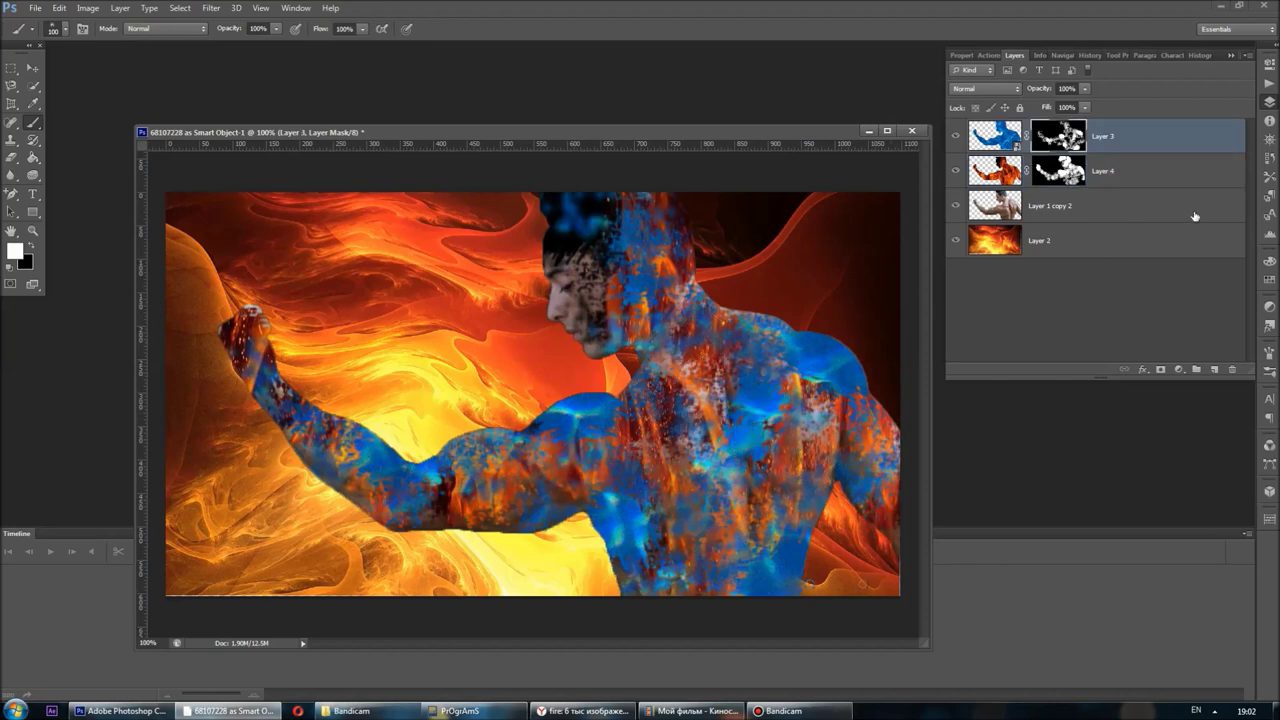
pyautogui.keyDown('shift'); pyautogui.click(1135, 205); pyautogui.keyUp('shift')
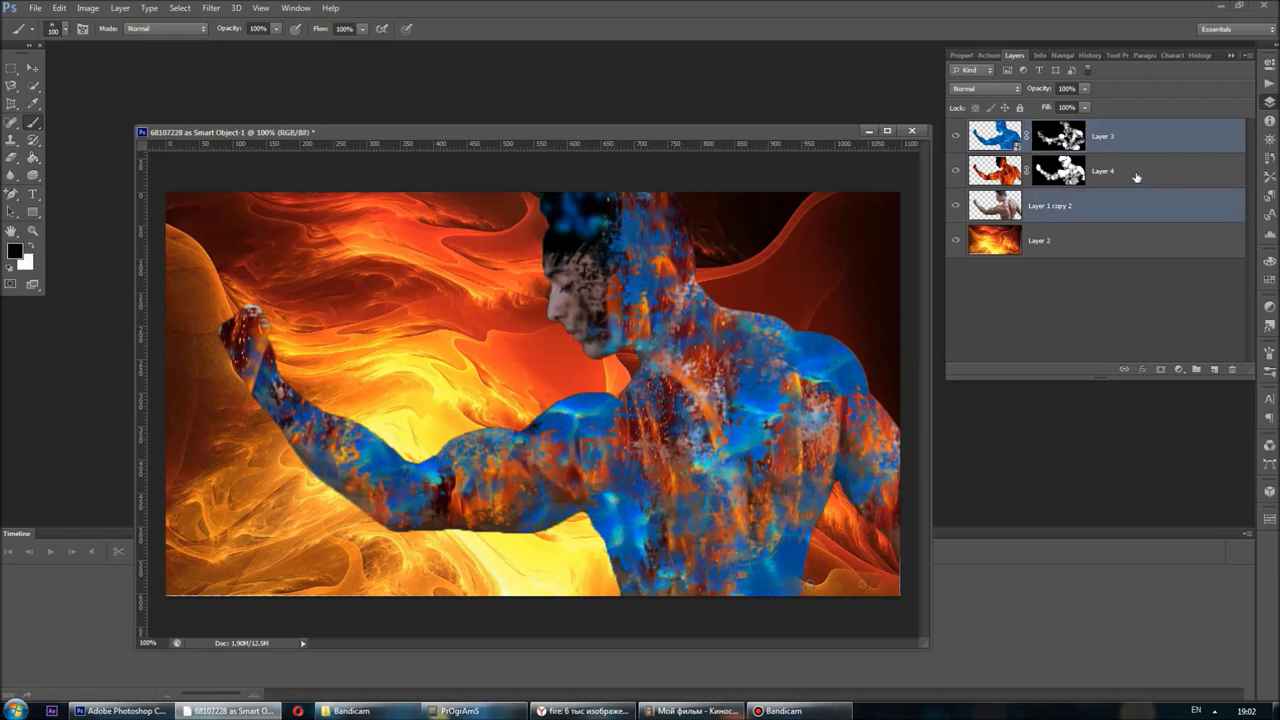
pyautogui.rightClick(1137, 172)
pyautogui.click(1179, 254)
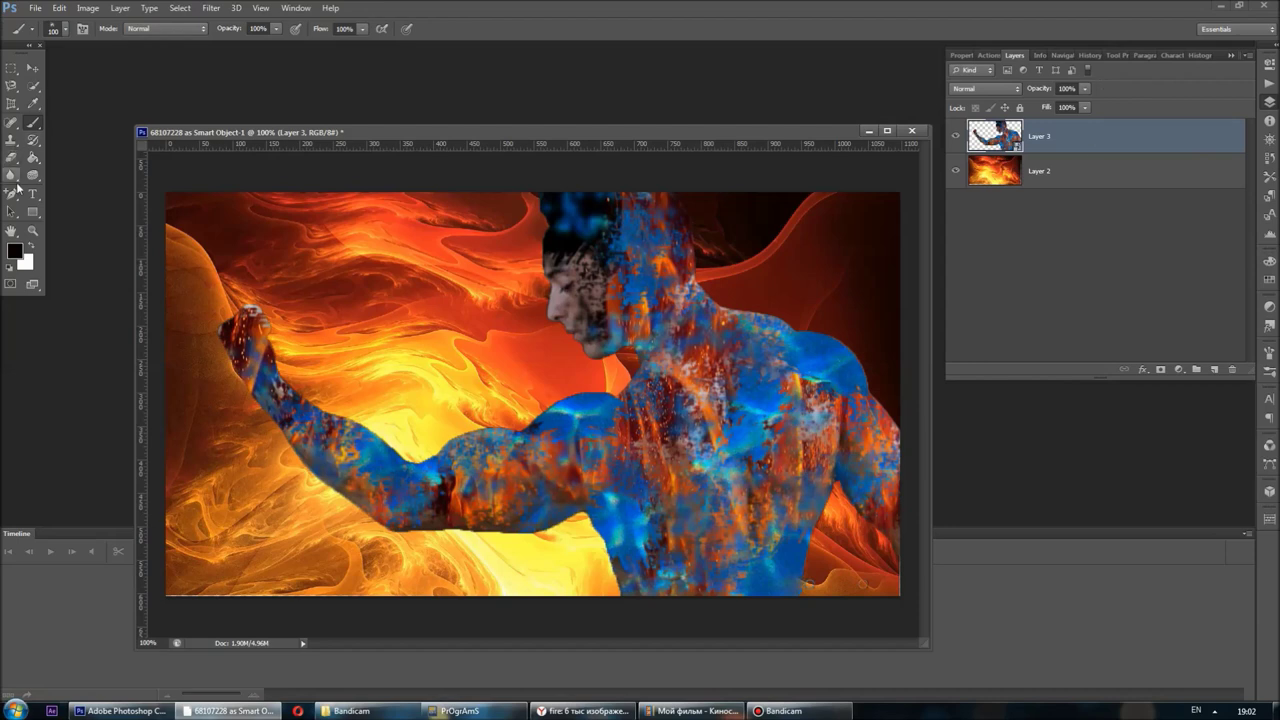
# Draw a full-canvas rectangle, rasterize it and fill it black with the Paint Bucket
pyautogui.click(38, 213)
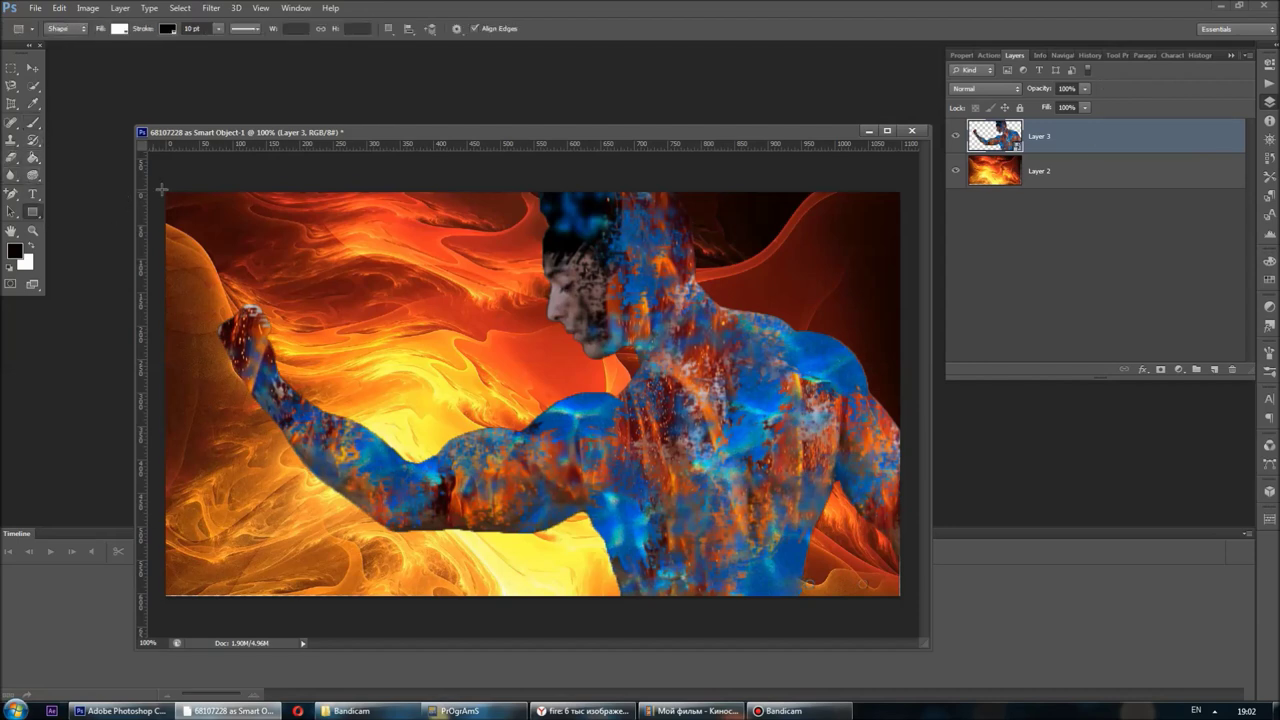
pyautogui.moveTo(164, 193); pyautogui.dragTo(904, 600)
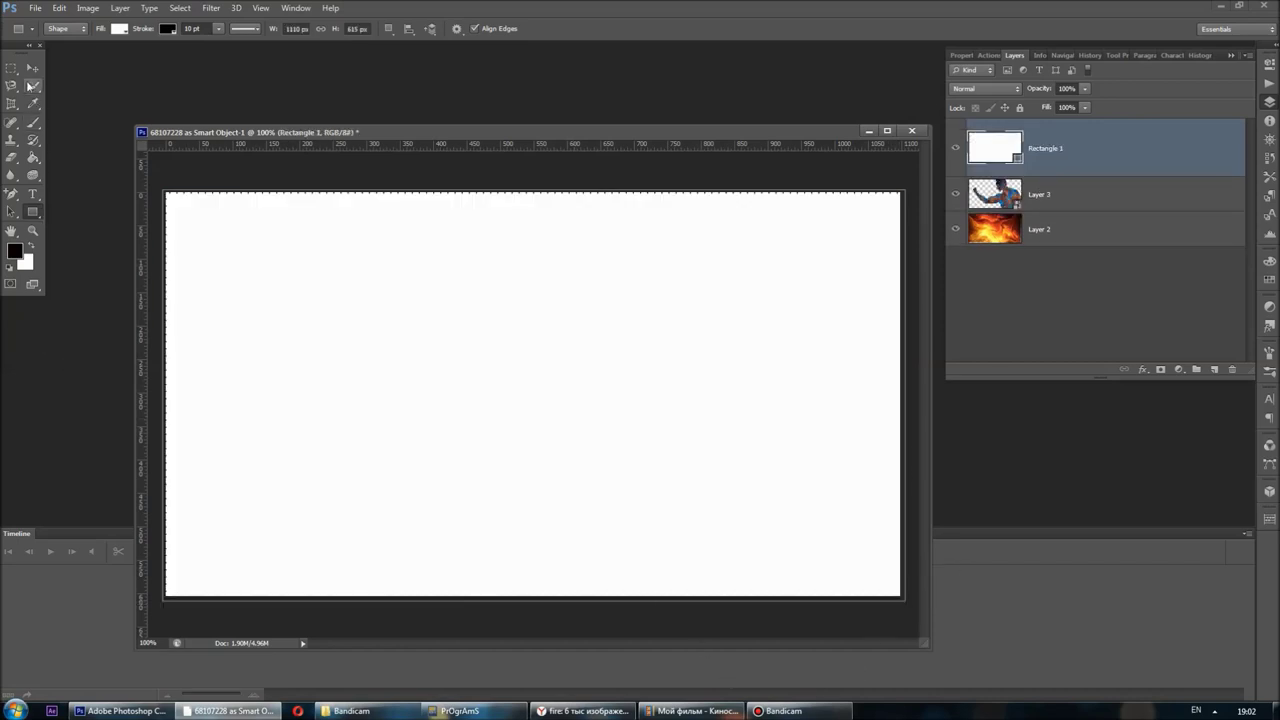
pyautogui.click(33, 157)
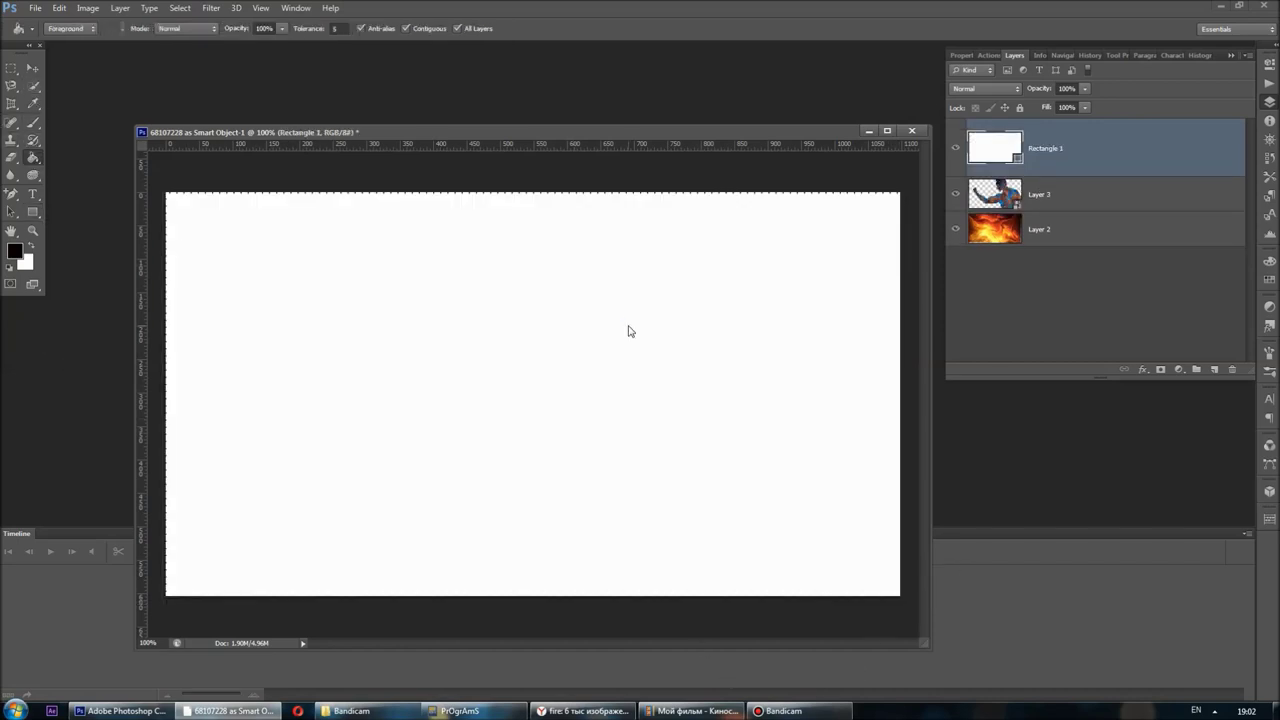
pyautogui.click(630, 330)
pyautogui.click(606, 268)
pyautogui.click(702, 311)
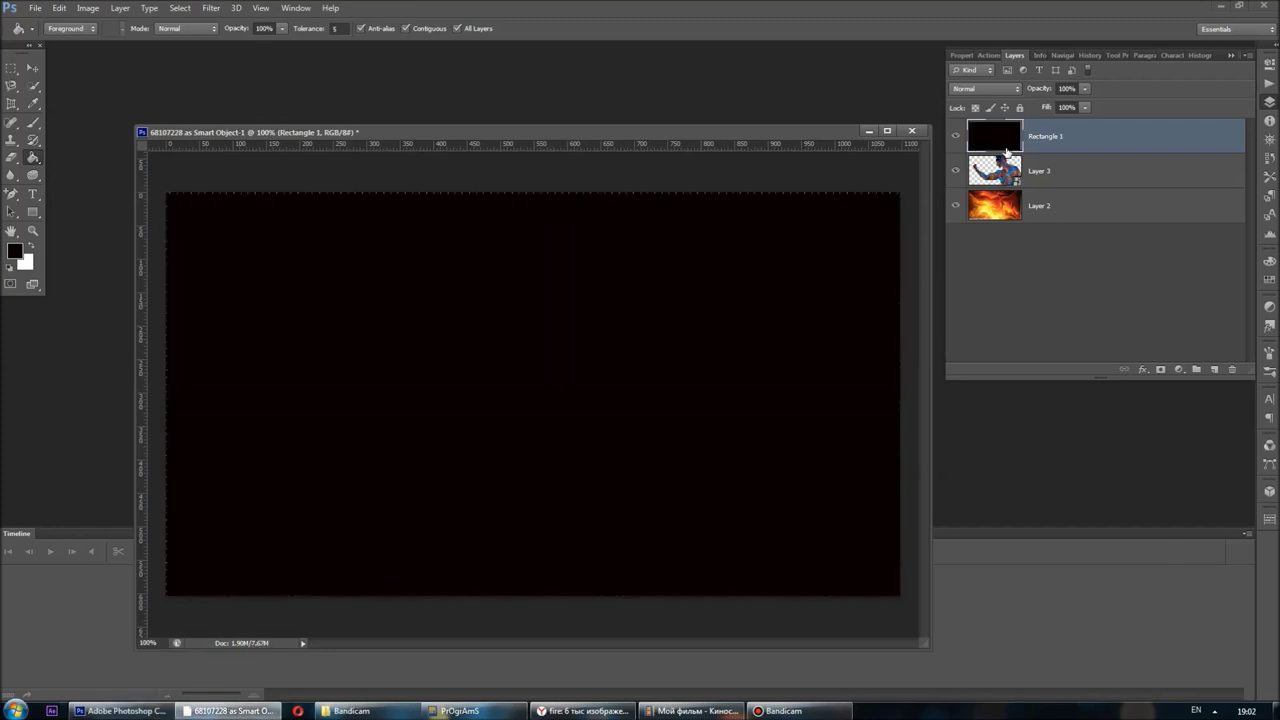
# Set the black rectangle's blend mode to Soft Light
pyautogui.click(1014, 90)
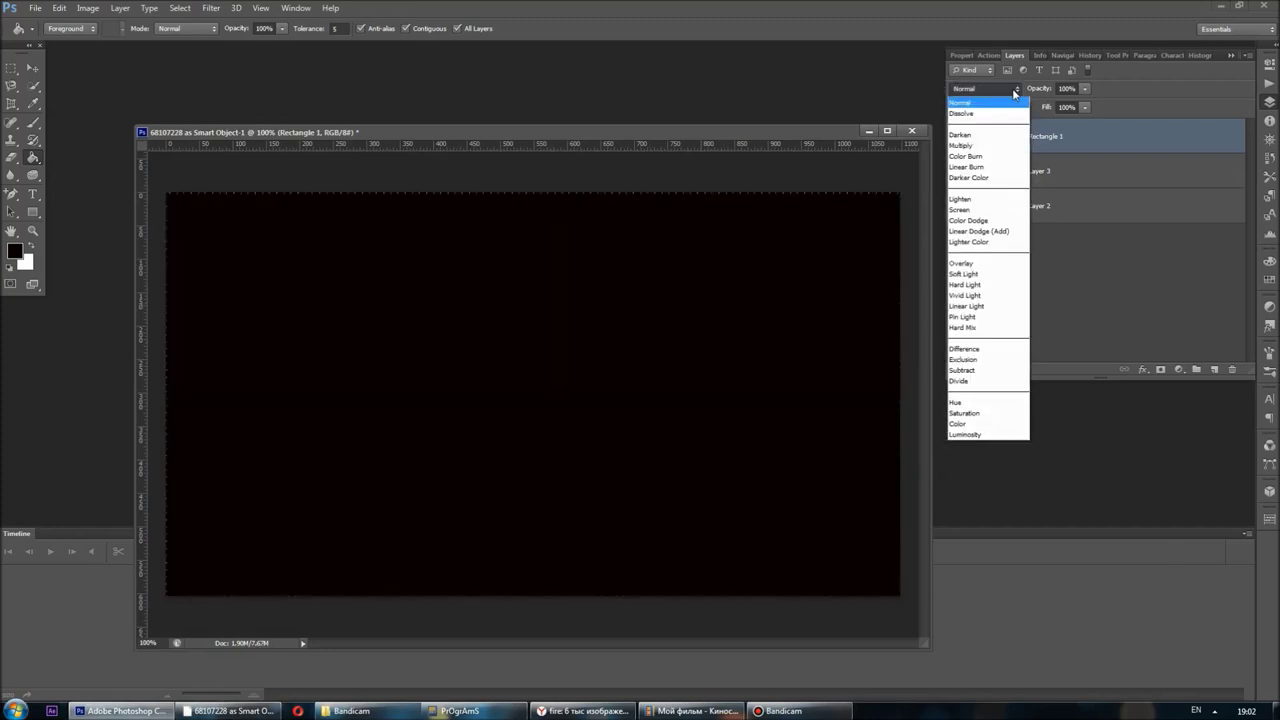
pyautogui.click(986, 211)
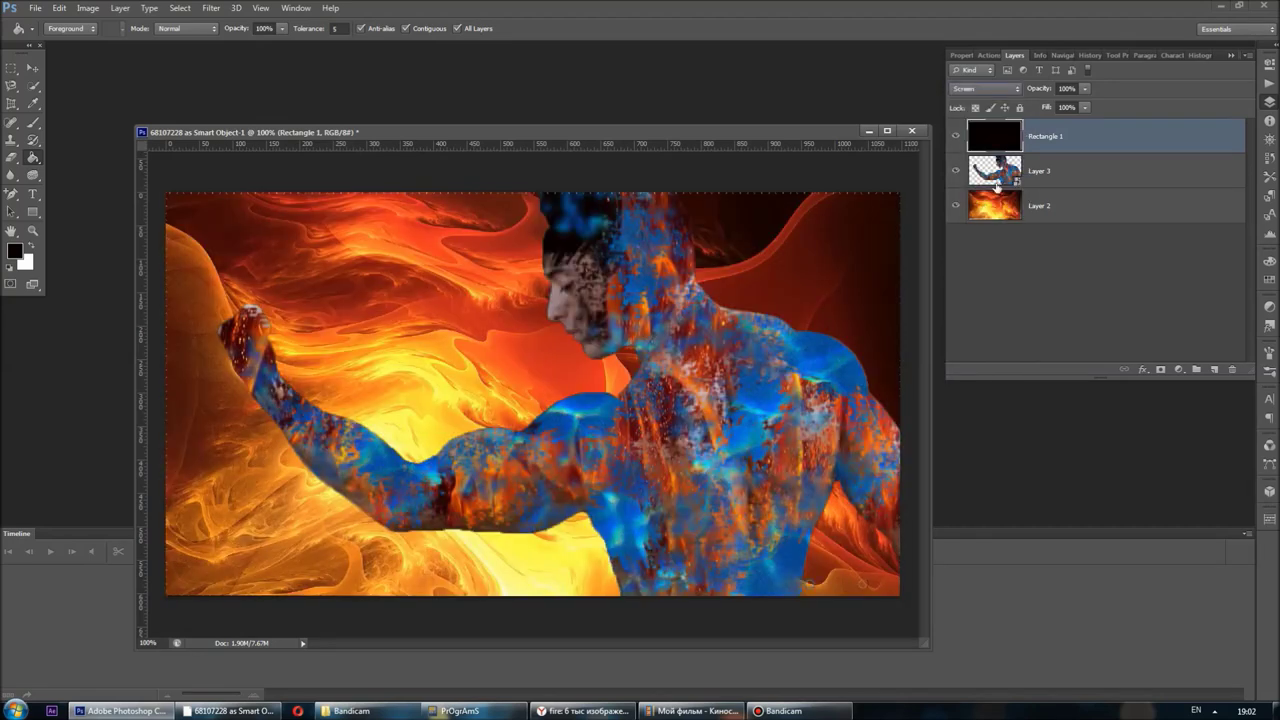
pyautogui.click(1005, 91)
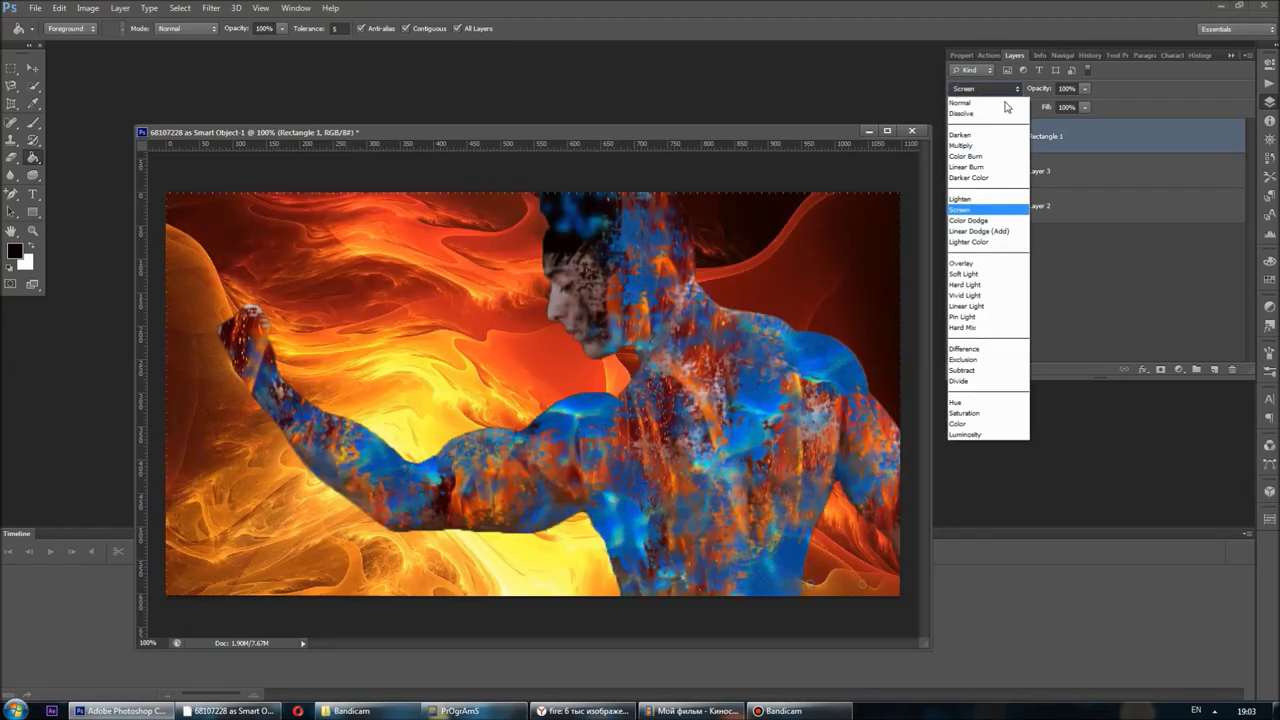
pyautogui.click(1007, 275)
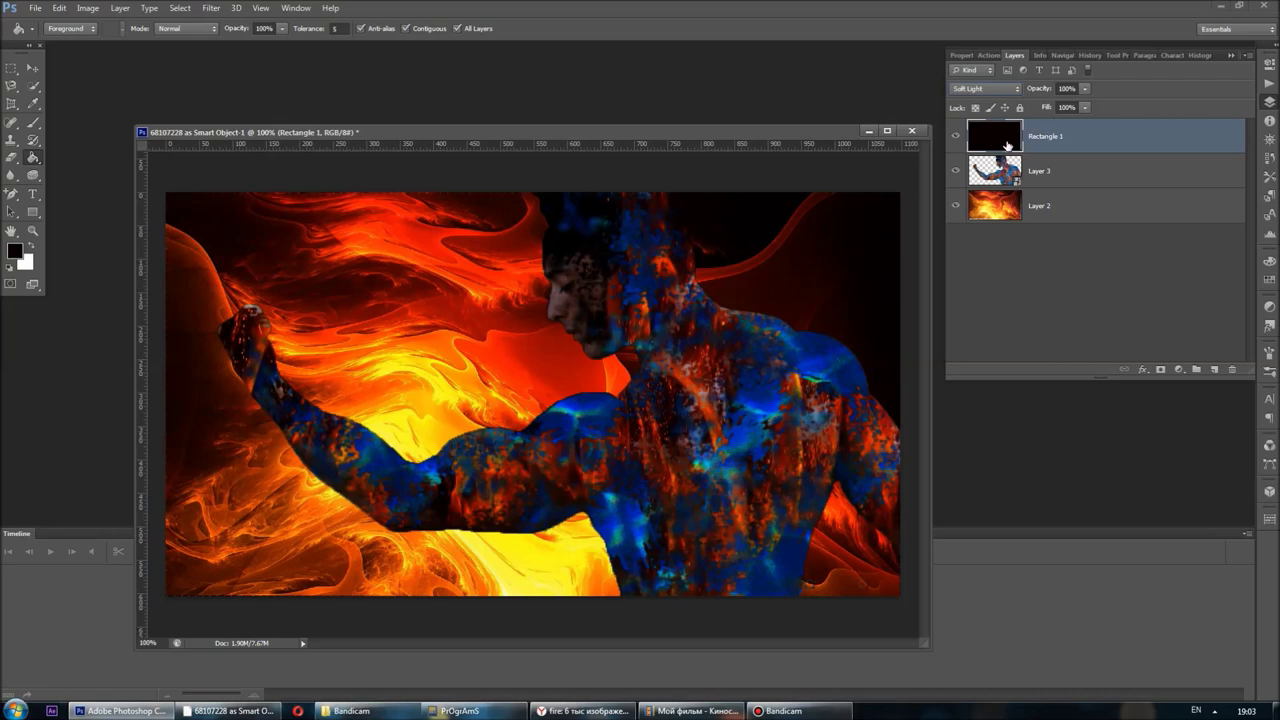
pyautogui.keyDown('shift'); pyautogui.click(1058, 172); pyautogui.keyUp('shift')
# Merge Layer 3 and Rectangle 1 into a smart object, then undo it
pyautogui.rightClick(1061, 174)
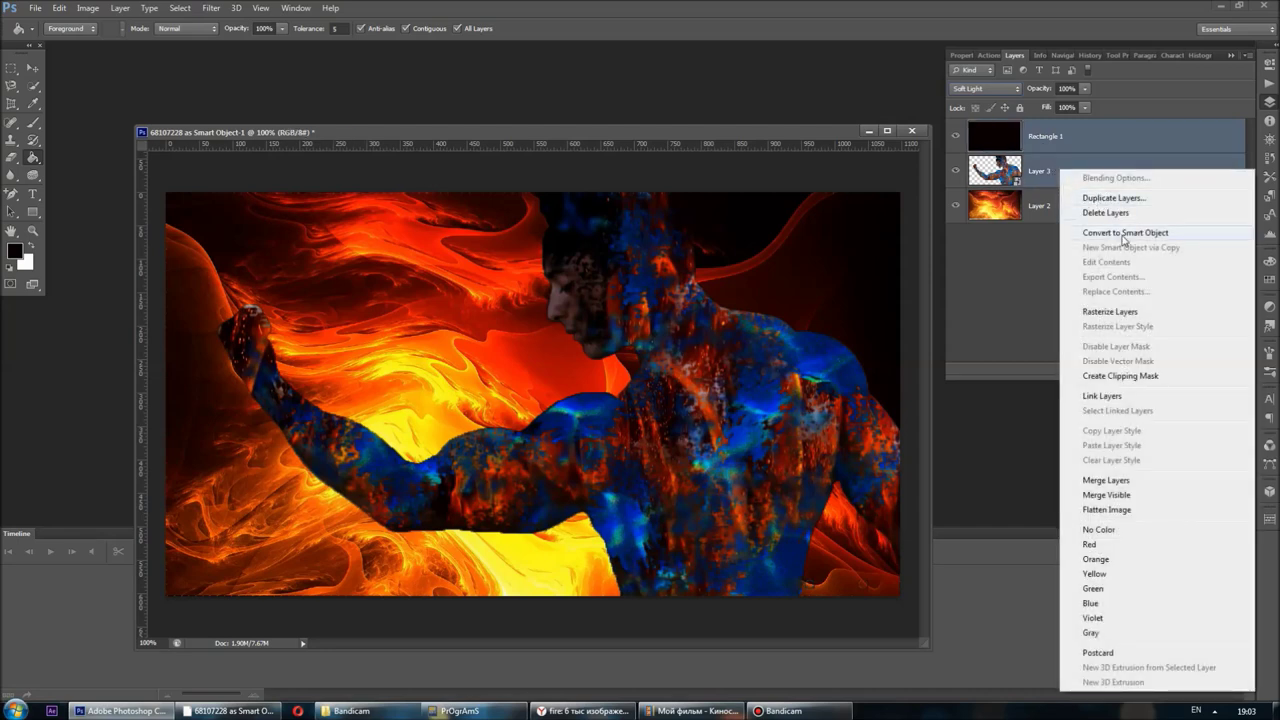
pyautogui.click(1123, 234)
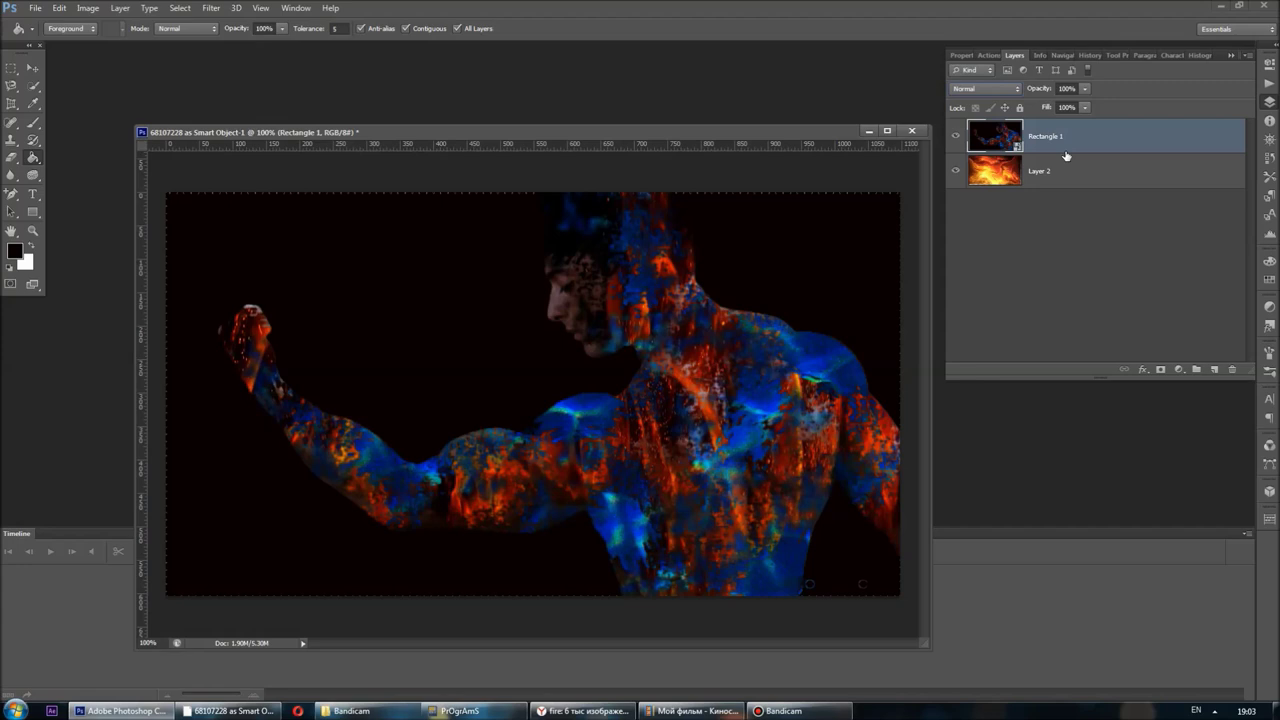
pyautogui.hotkey('ctrl', 'z')
# Clip Rectangle 1 to the figure Layer 3 beneath it
pyautogui.hotkey('ctrl', 'a')
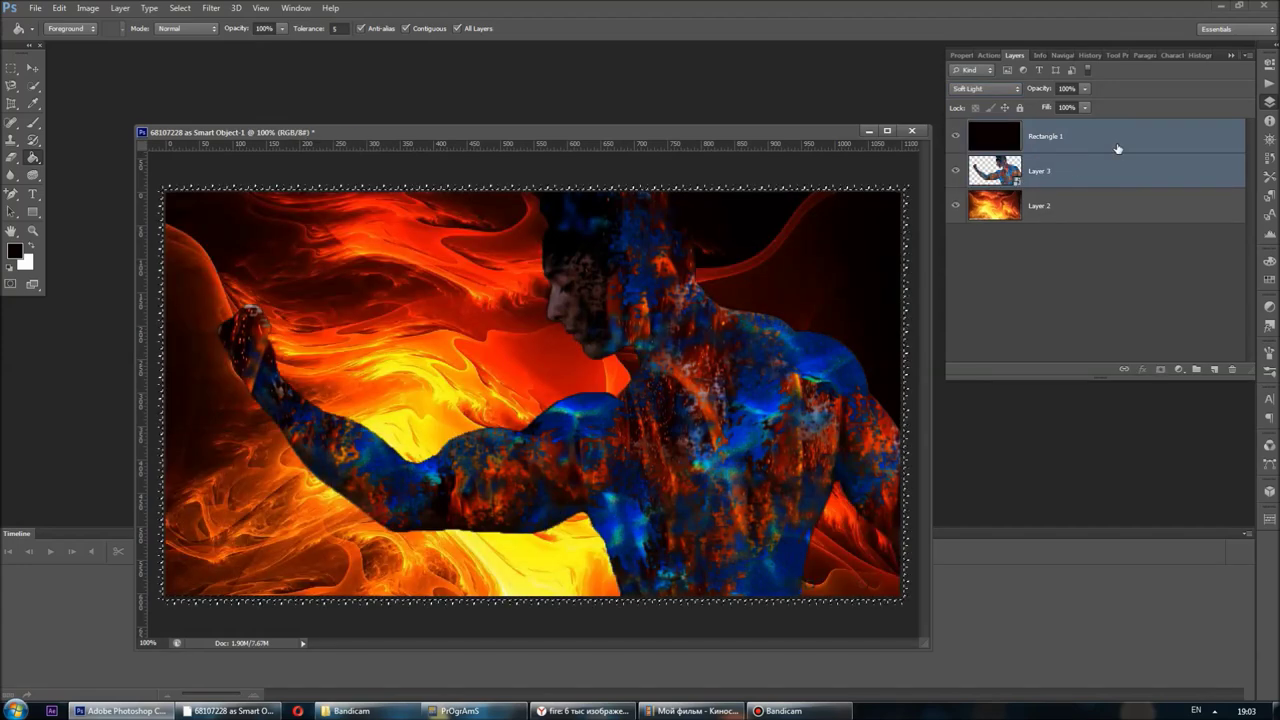
pyautogui.click(1120, 149)
pyautogui.rightClick(1120, 146)
pyautogui.click(1147, 303)
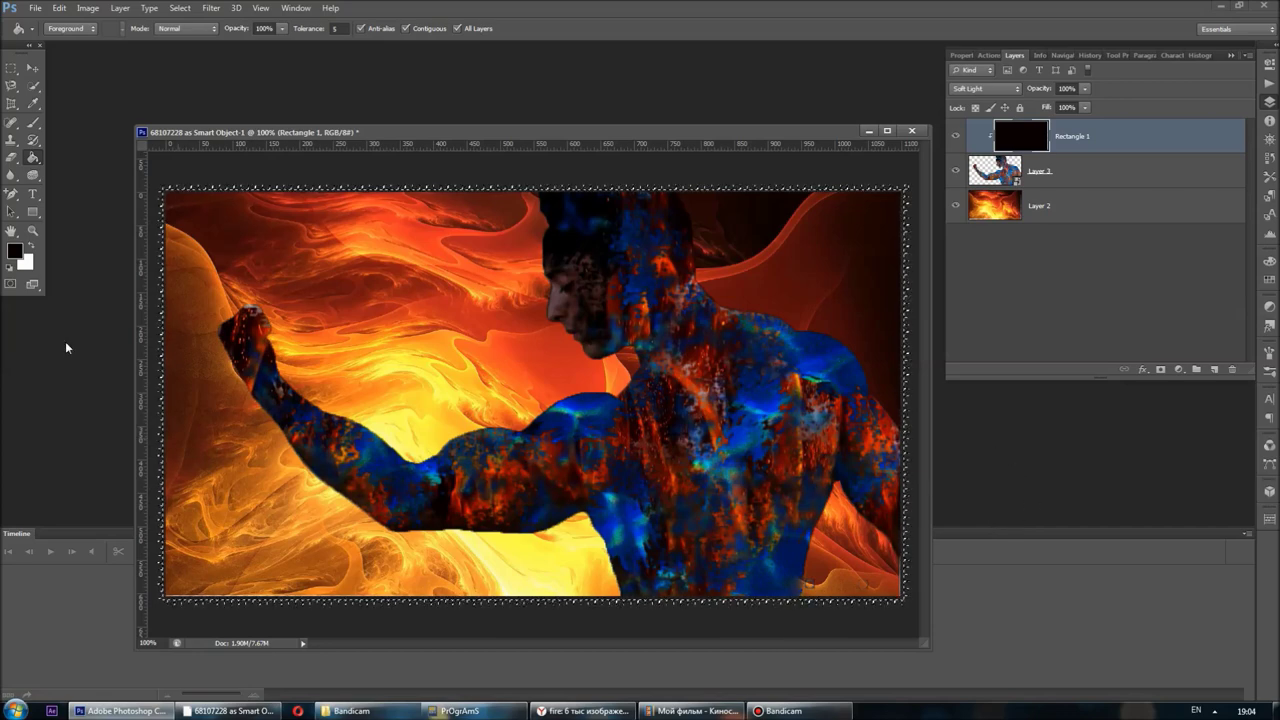
pyautogui.click(32, 67)
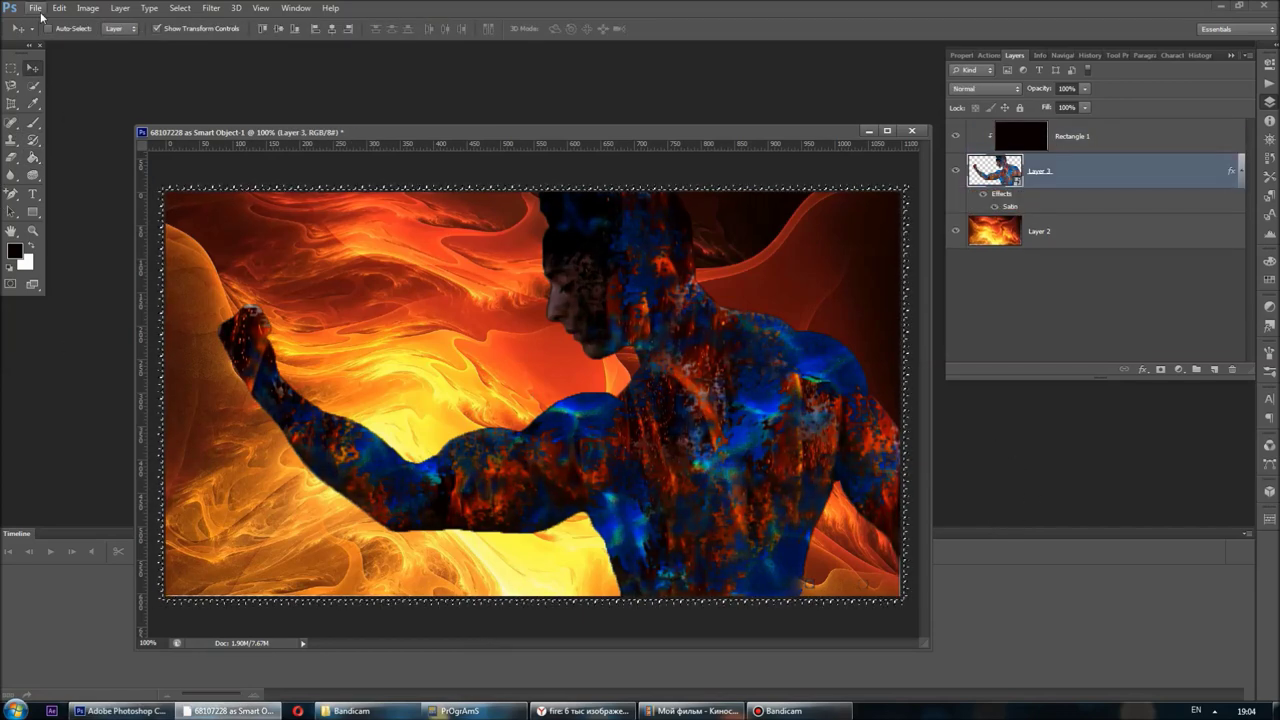
# Save the artwork as a PNG file, accepting the default PNG options
pyautogui.click(37, 9)
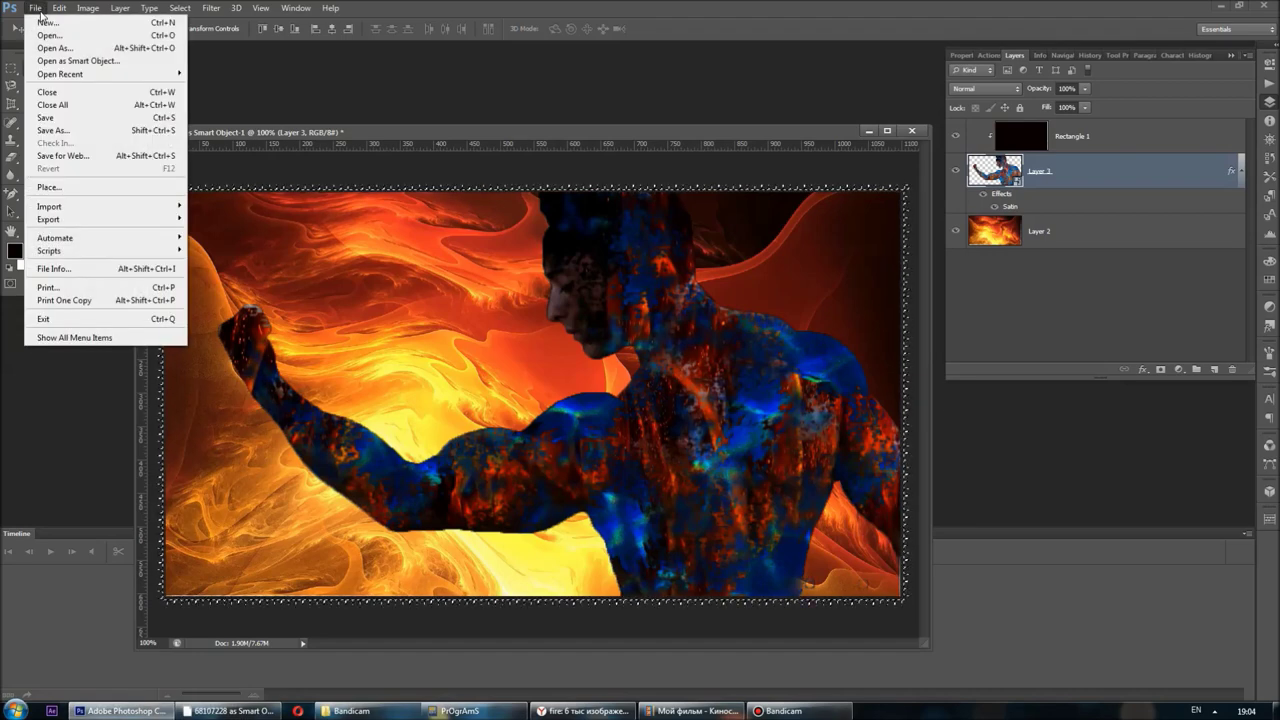
pyautogui.click(93, 130)
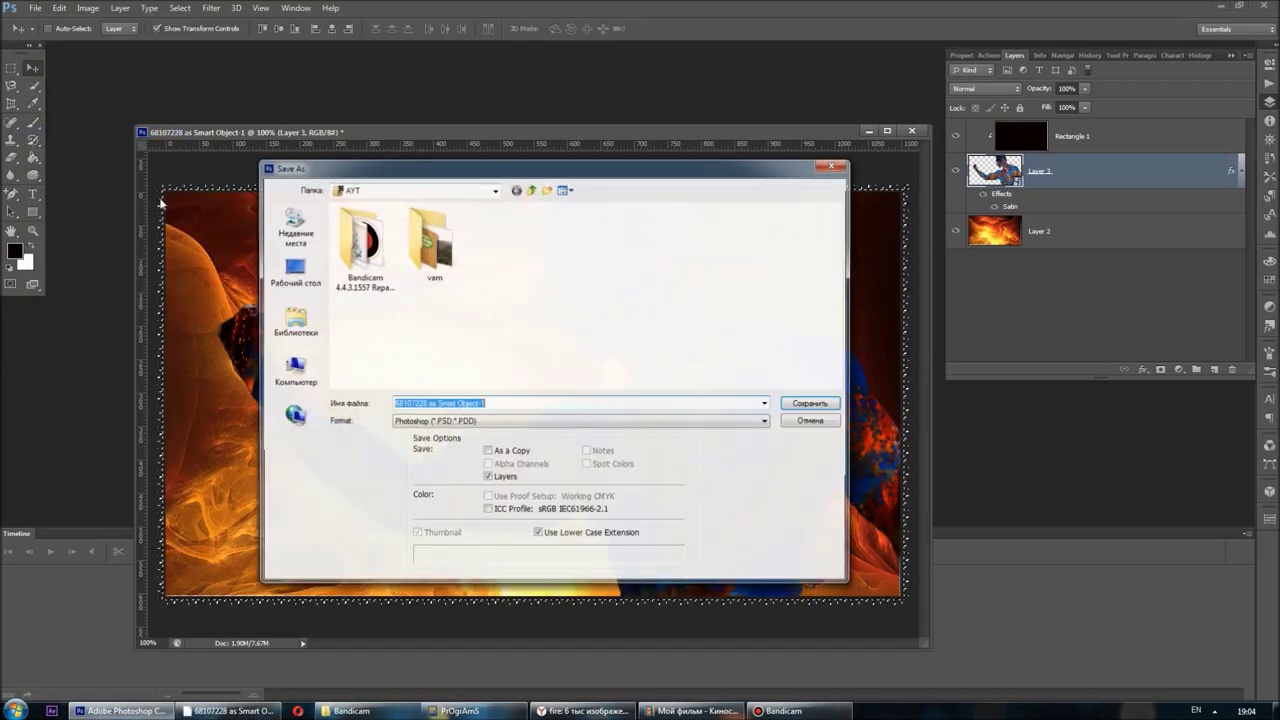
pyautogui.click(585, 421)
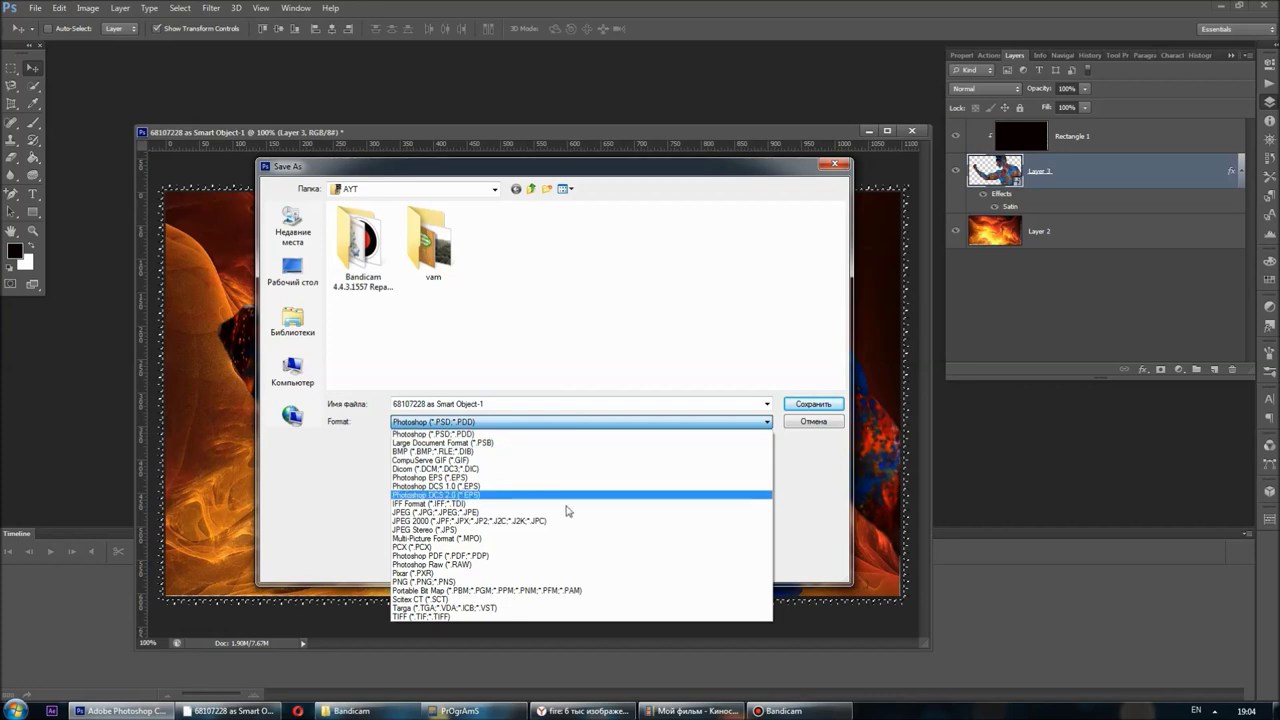
pyautogui.click(533, 460)
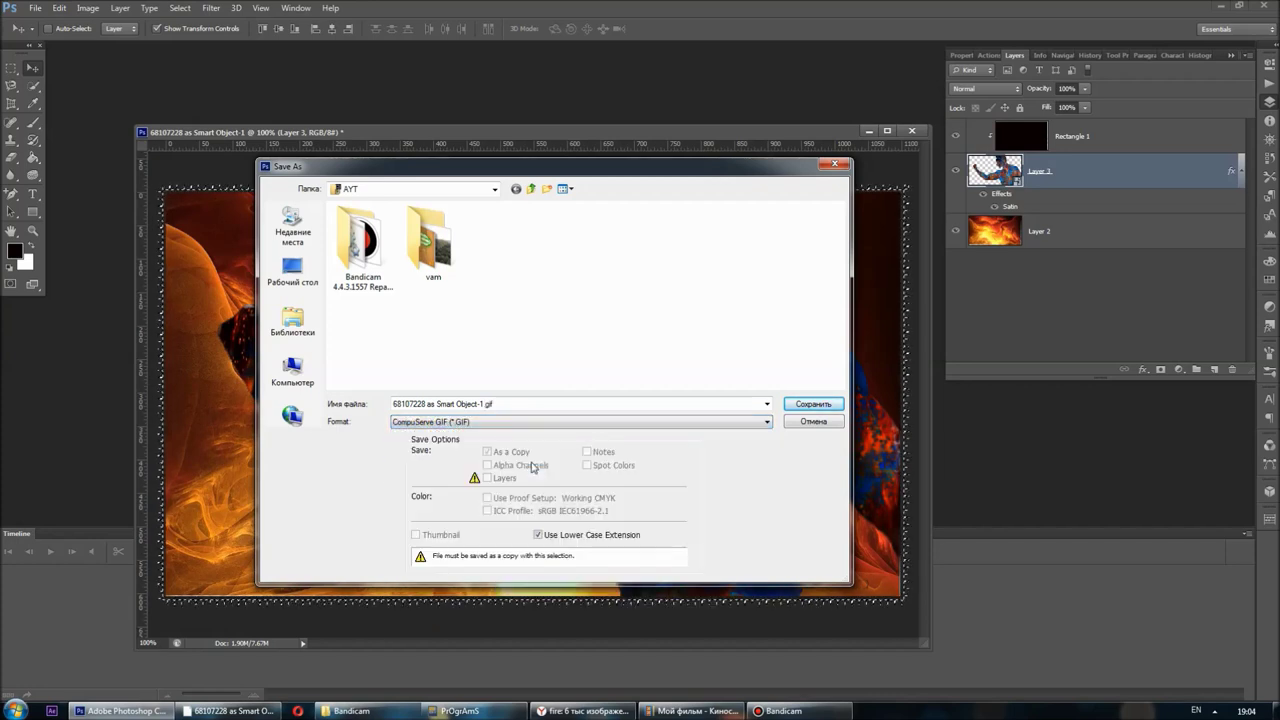
pyautogui.click(695, 421)
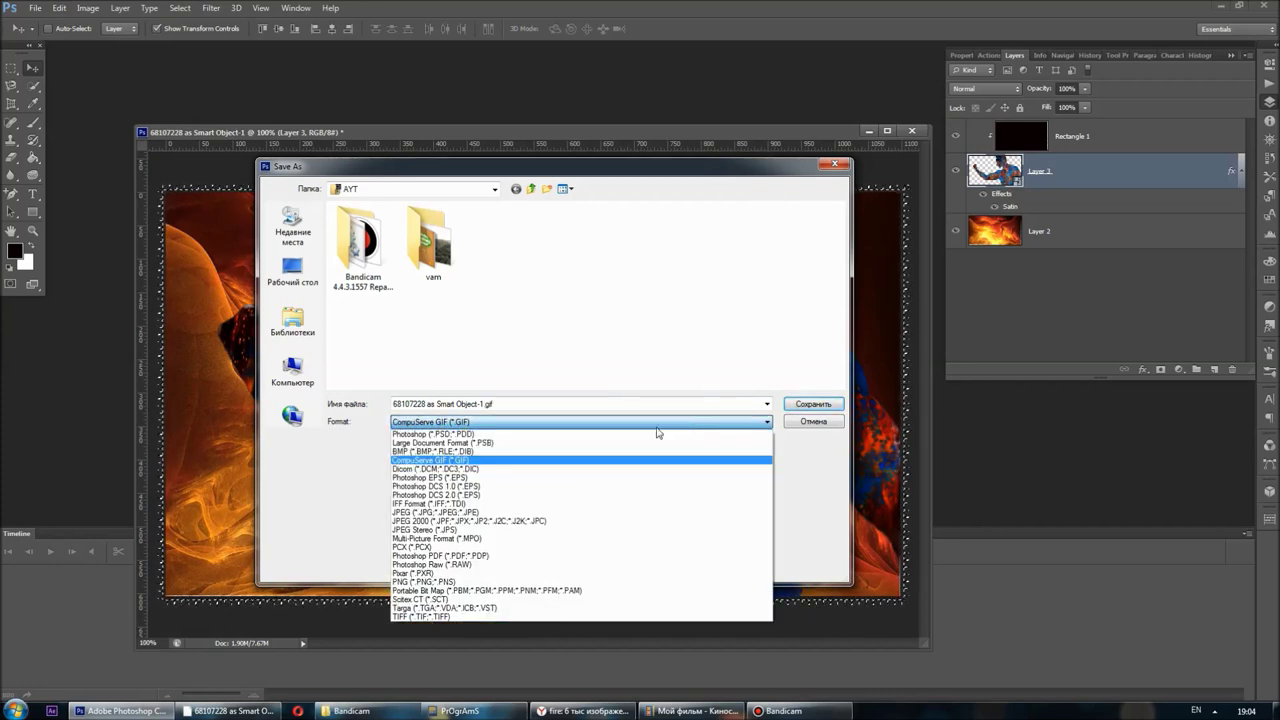
pyautogui.click(565, 581)
pyautogui.click(815, 406)
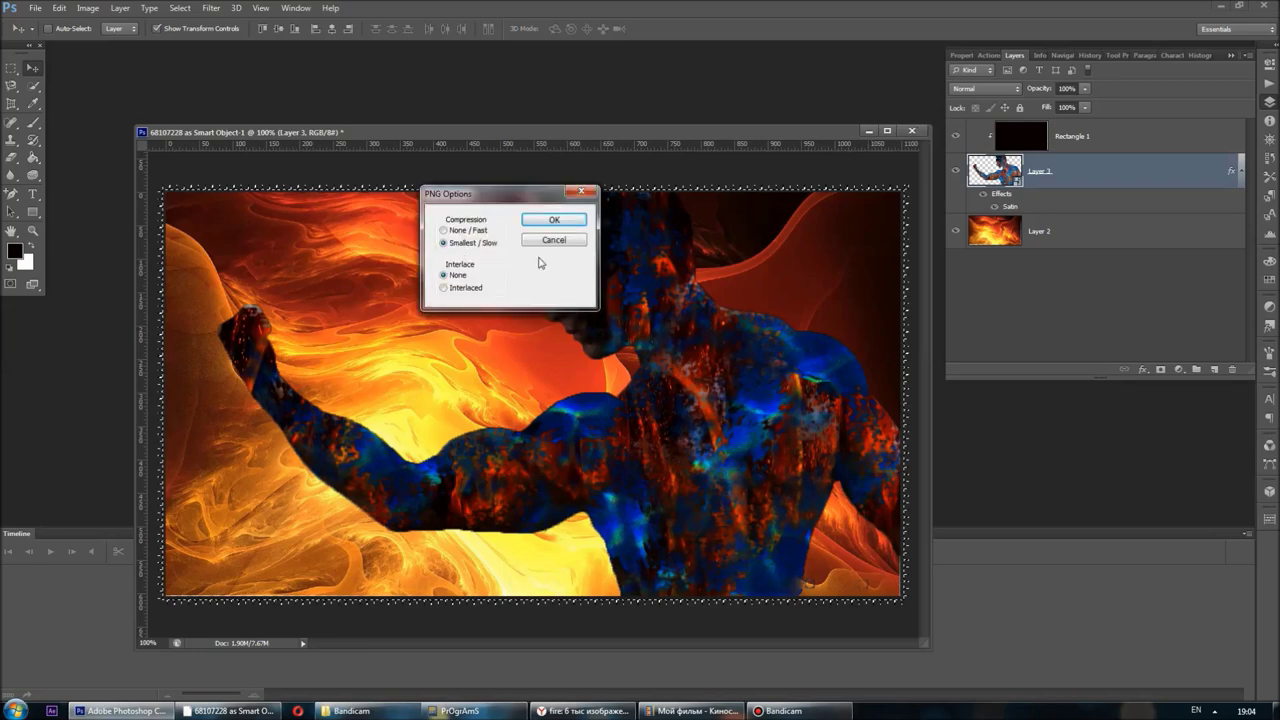
pyautogui.click(545, 224)
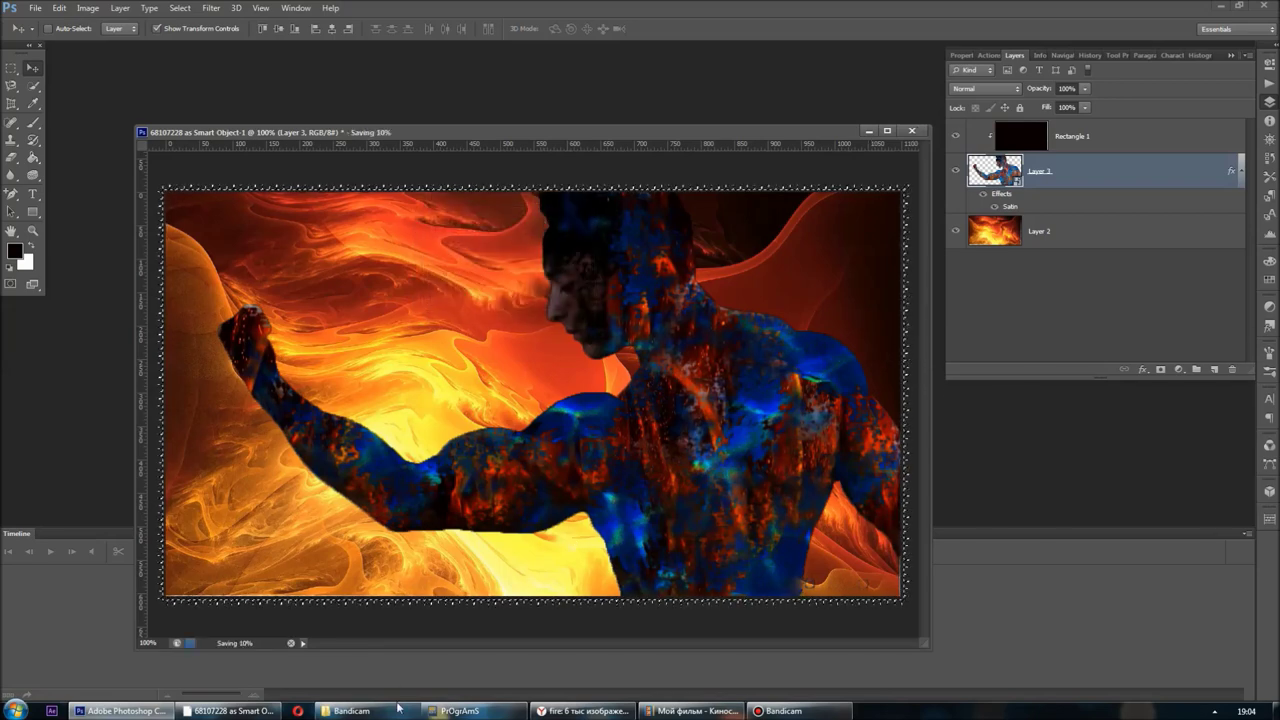
# Open the saved '68107228 as Smart Object-1' PNG from the folder in the viewer
pyautogui.click(355, 711)
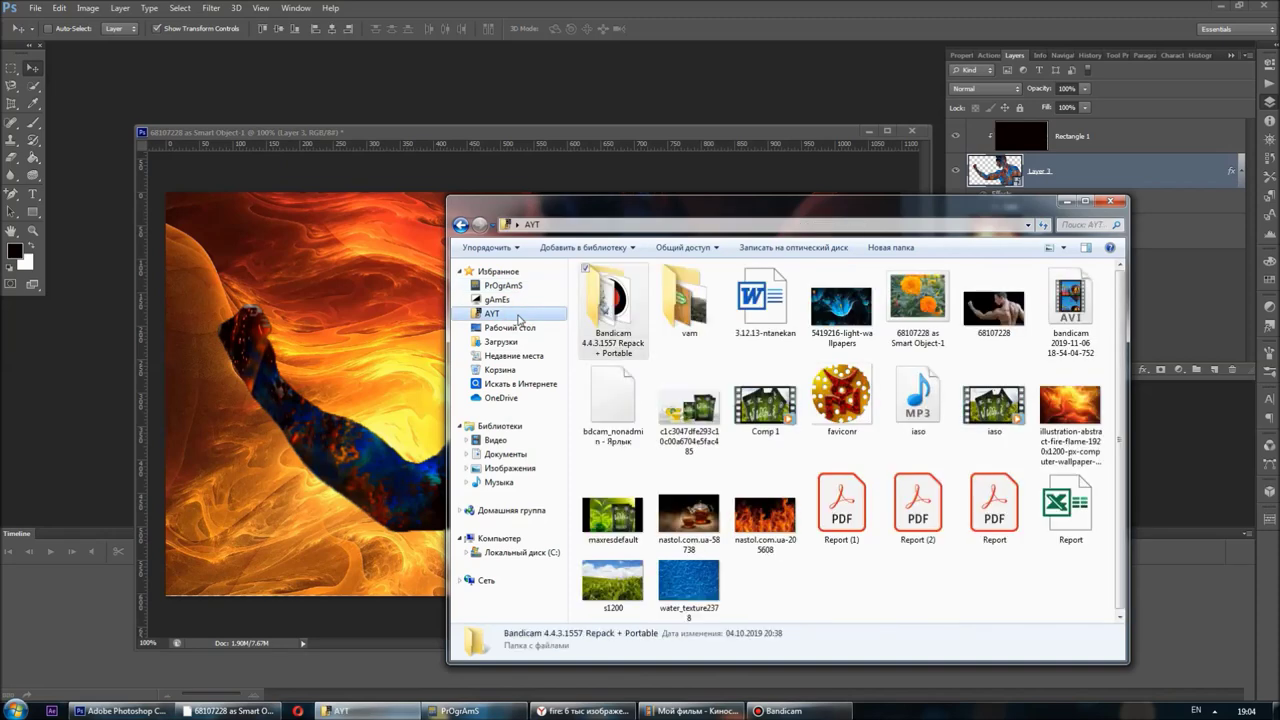
pyautogui.click(926, 328)
pyautogui.doubleClick(925, 326)
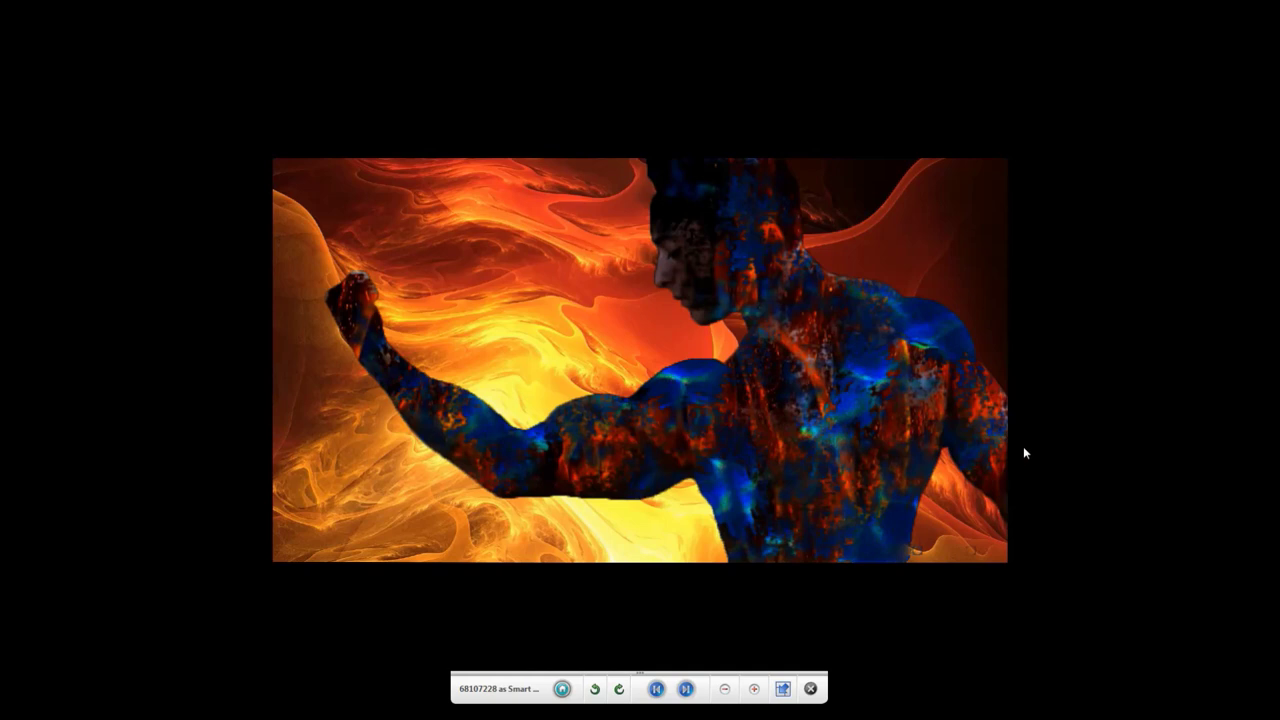